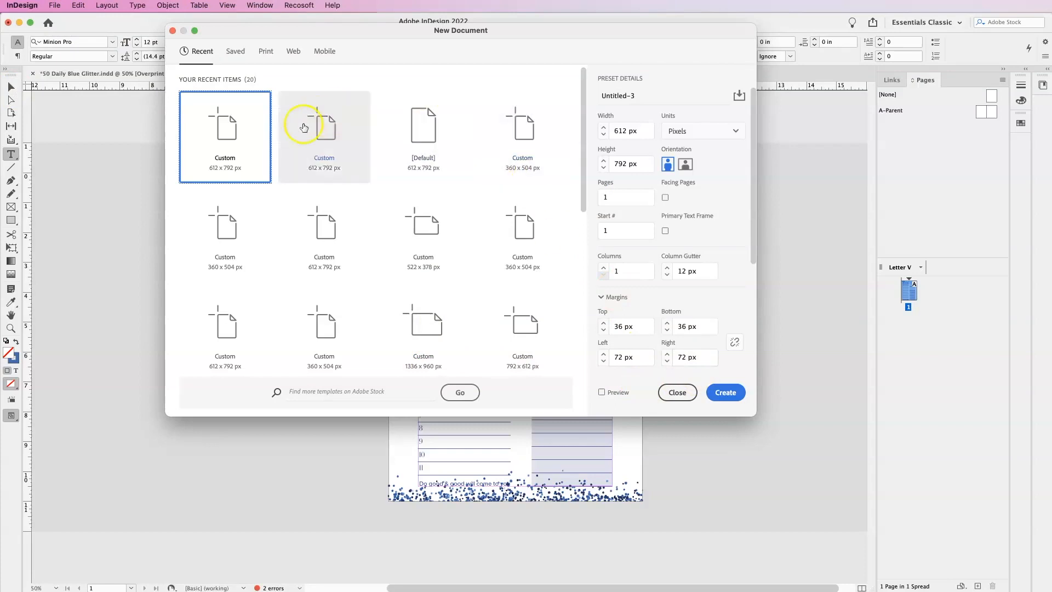
Switch the new document's units to inches and create the one-page 8.5 × 11 in portrait document without facing pages or bleed.
left_click(705, 134)
left_click(699, 193)
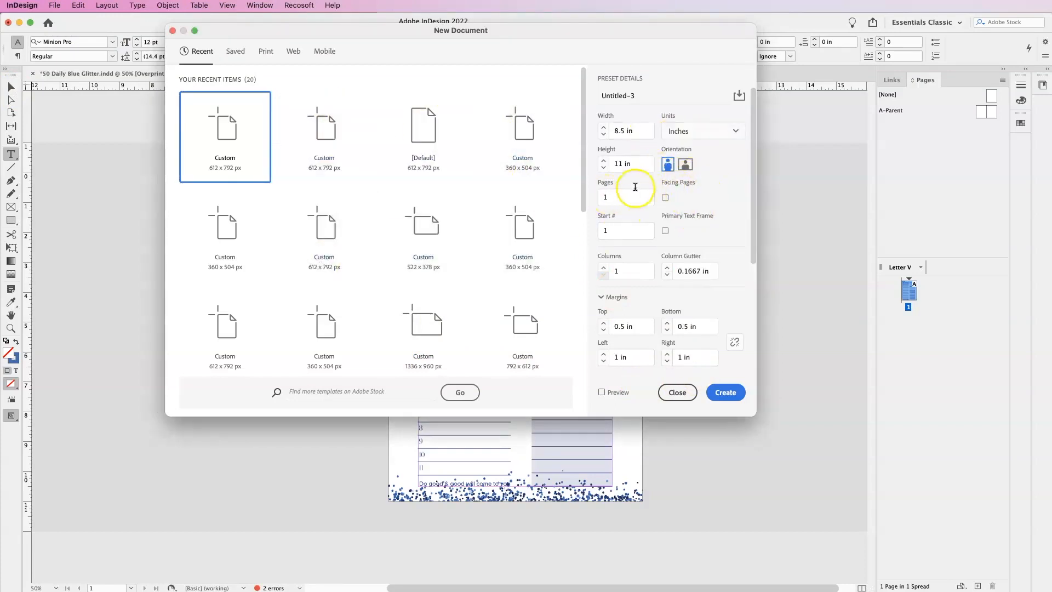
left_click(666, 197)
left_click(666, 198)
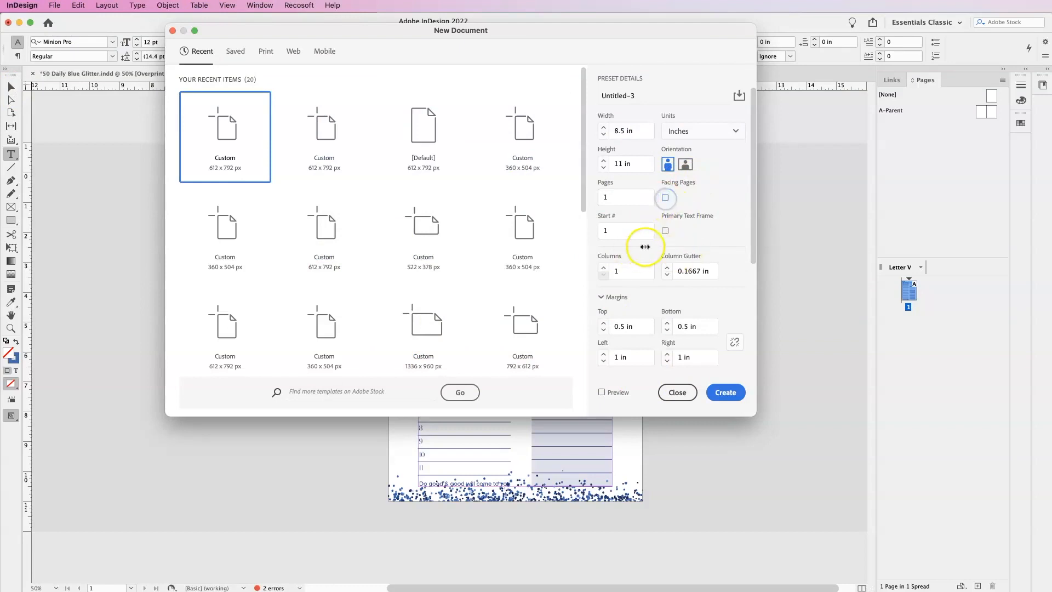
scroll(693, 296, "down", 5)
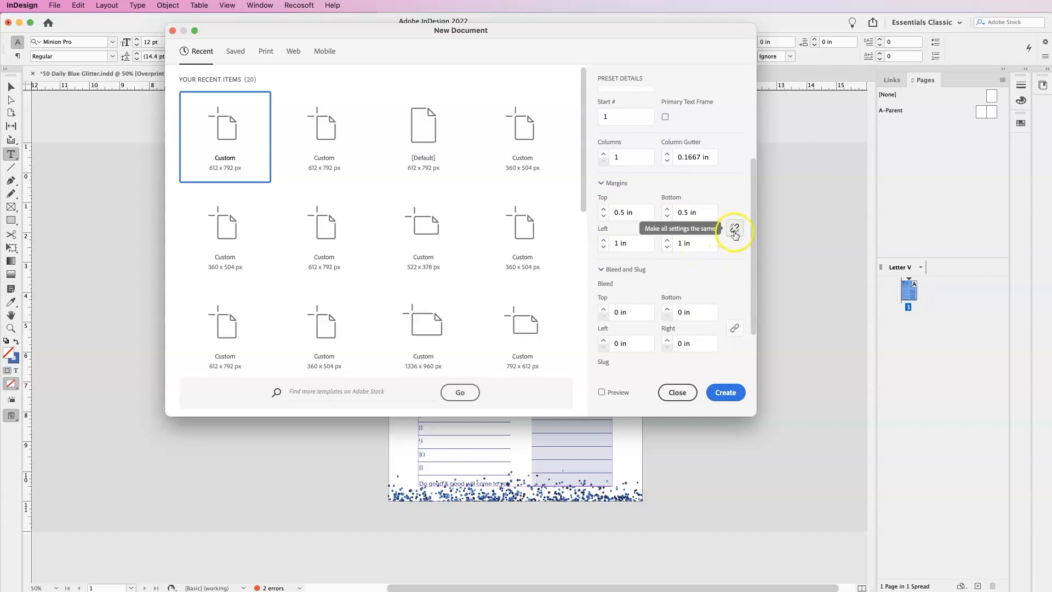
scroll(740, 316, "down", 2)
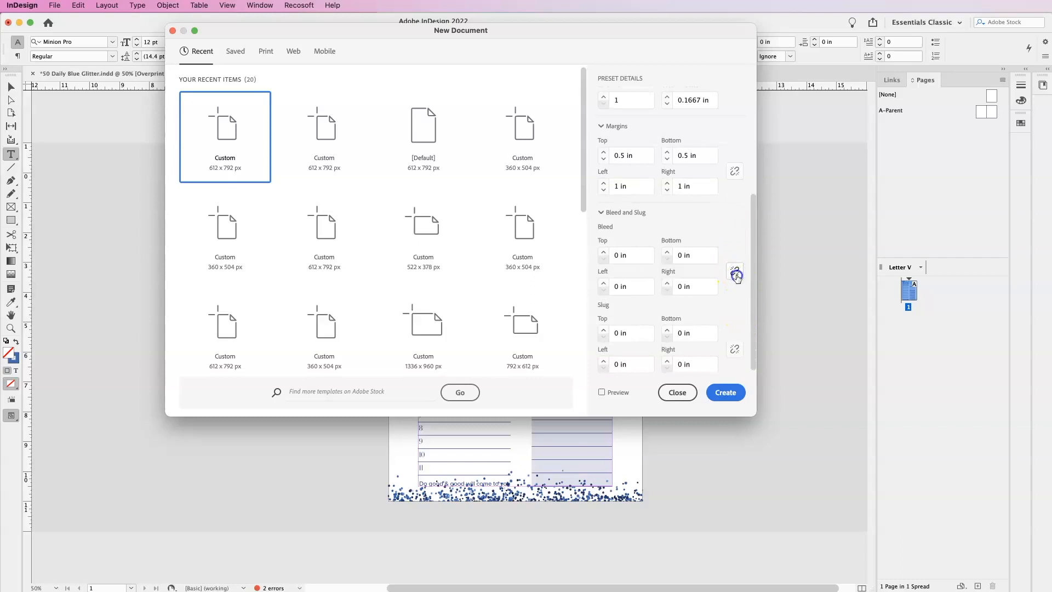
left_click(735, 273)
scroll(716, 239, "up", 2)
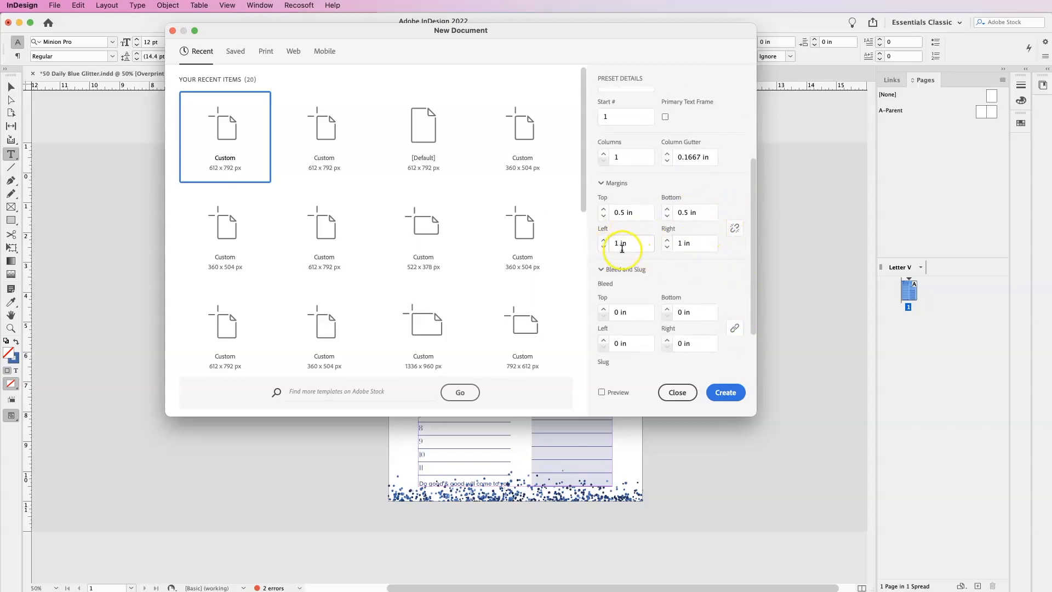
scroll(684, 267, "down", 2)
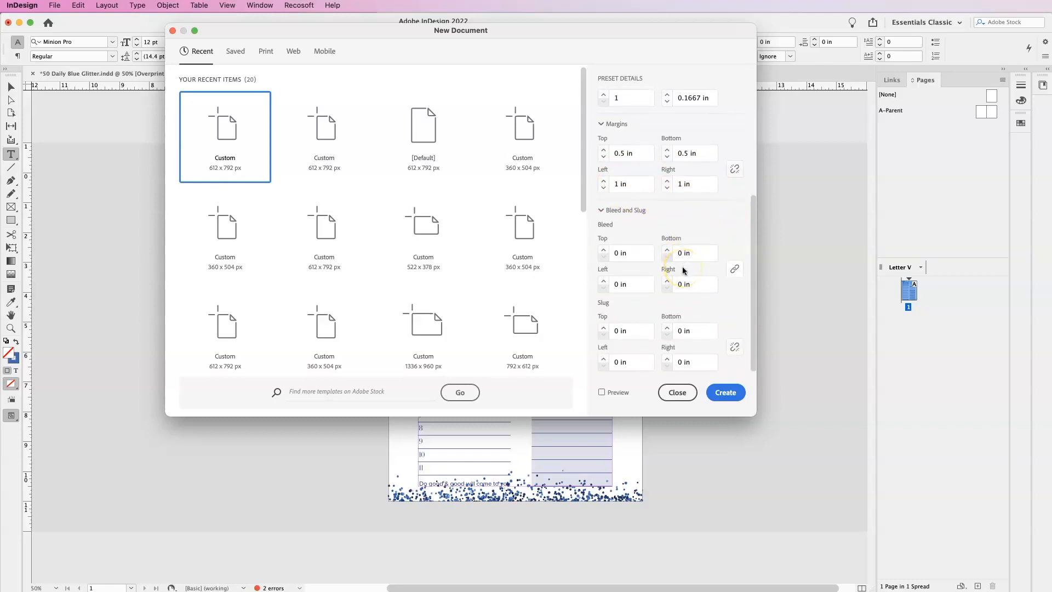
left_click(725, 392)
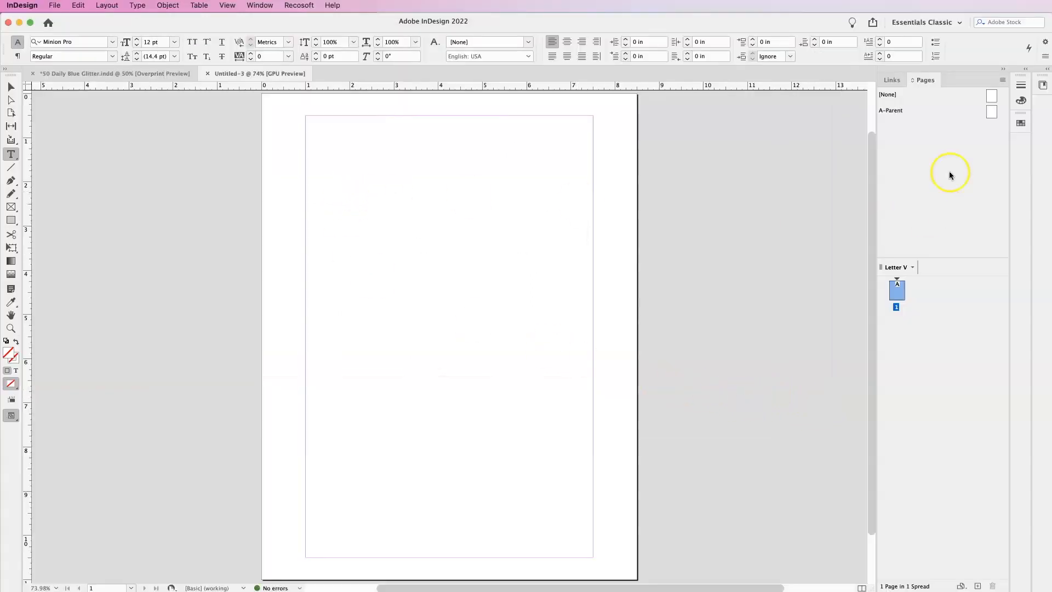
Open the A-Parent page for editing.
left_click(989, 114)
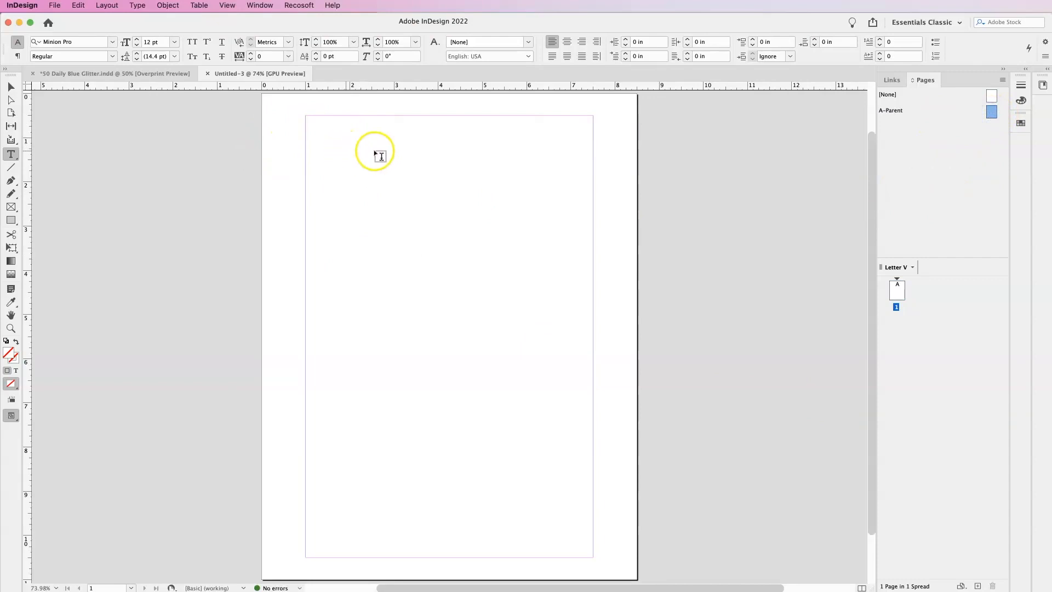
double_click(989, 115)
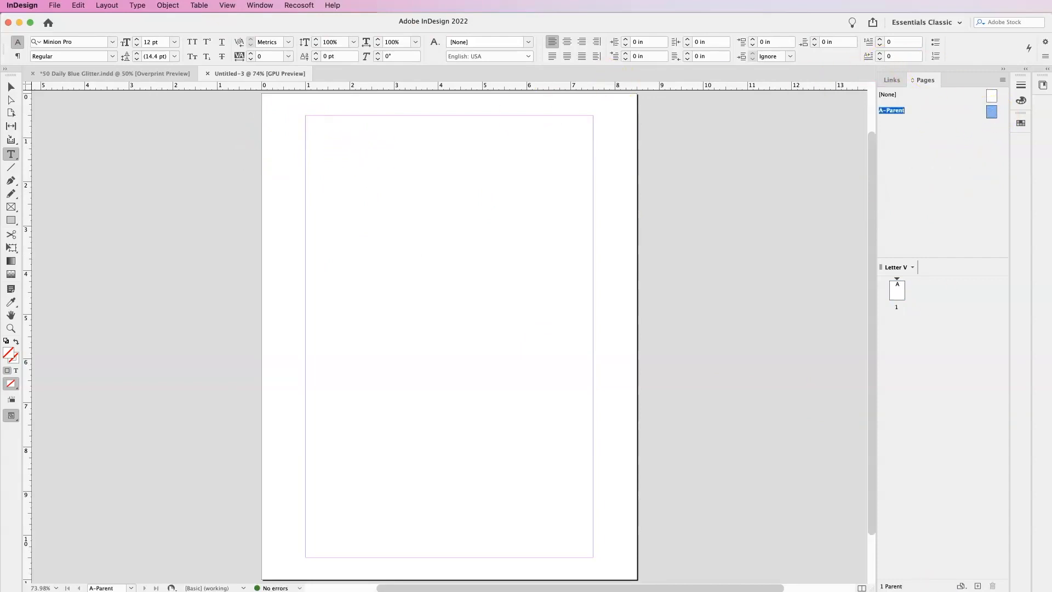
Preview the blue-glitter-top.png file from the desktop, and close the preview.
left_click(1050, 590)
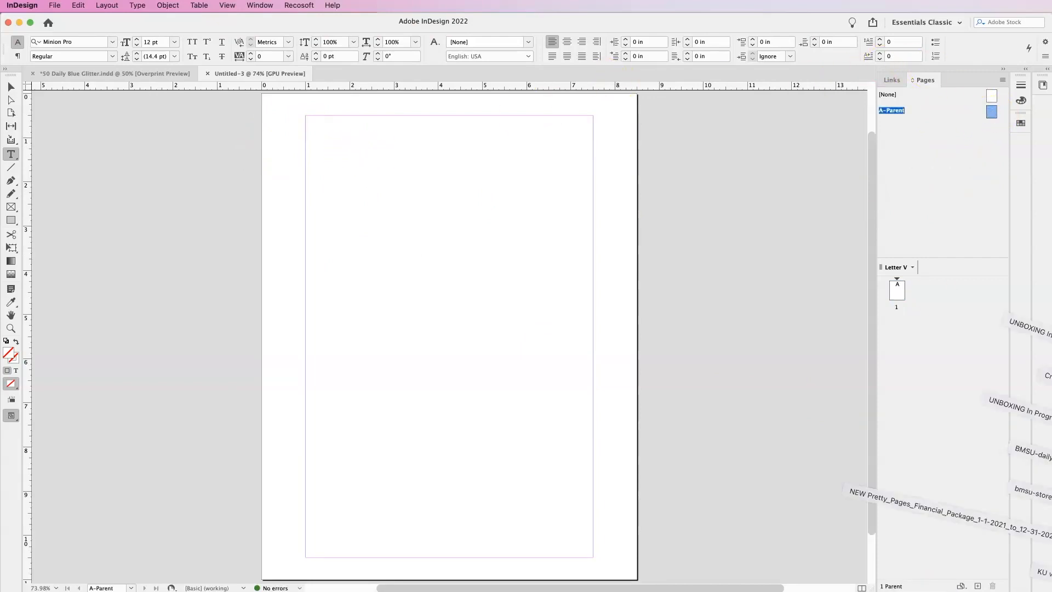
left_click(1049, 548)
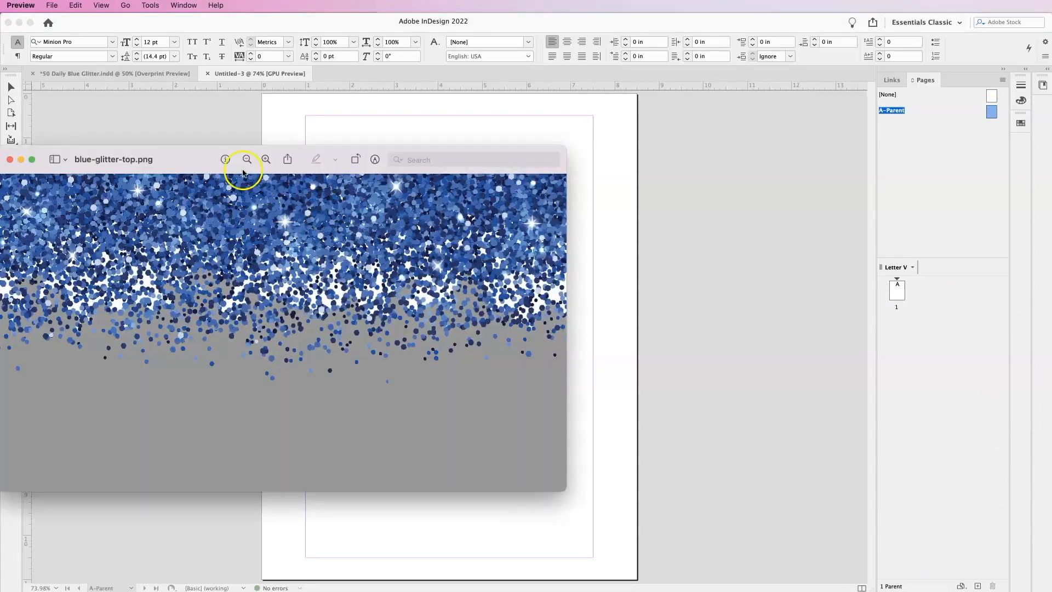
left_click_drag(186, 157, 310, 153)
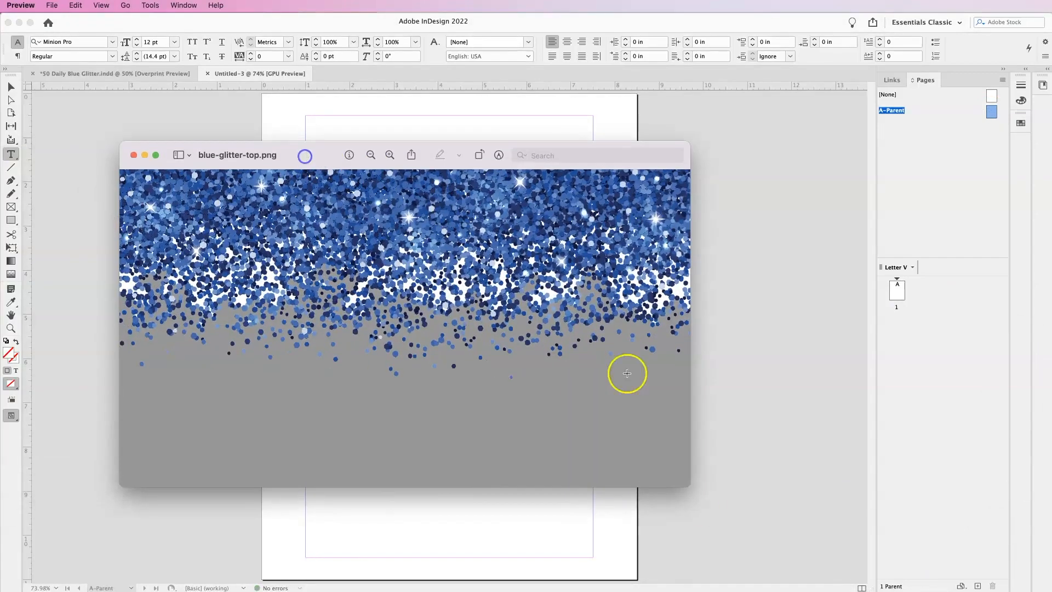
left_click(133, 155)
scroll(642, 330, "up", 1)
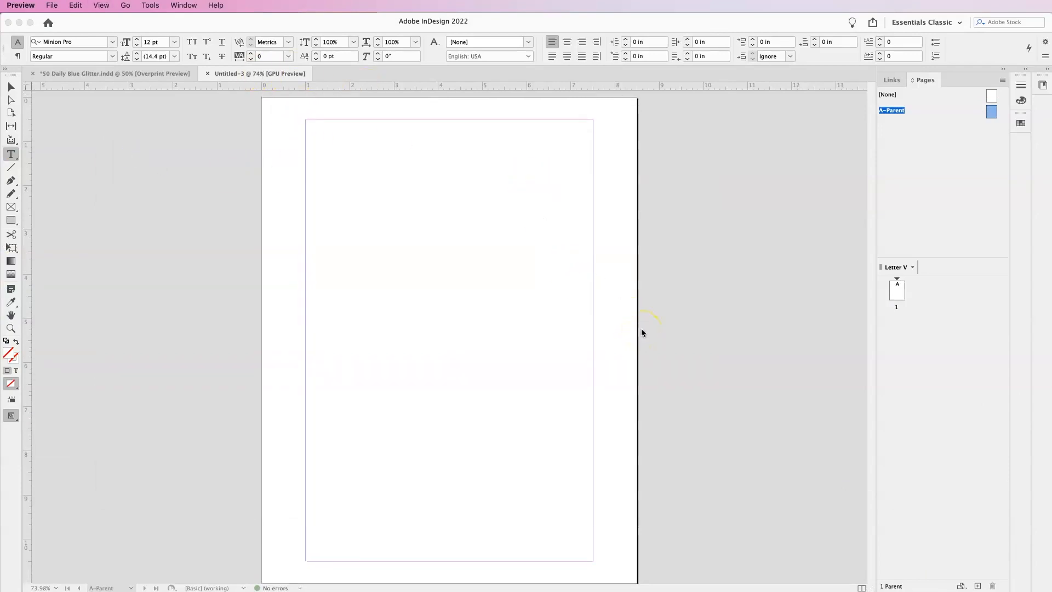
Place blue-glitter-top.png from the desktop across the top of the A-Parent page, about 8.54 in wide.
left_click(642, 332)
key("super+minus")
key("super+minus")
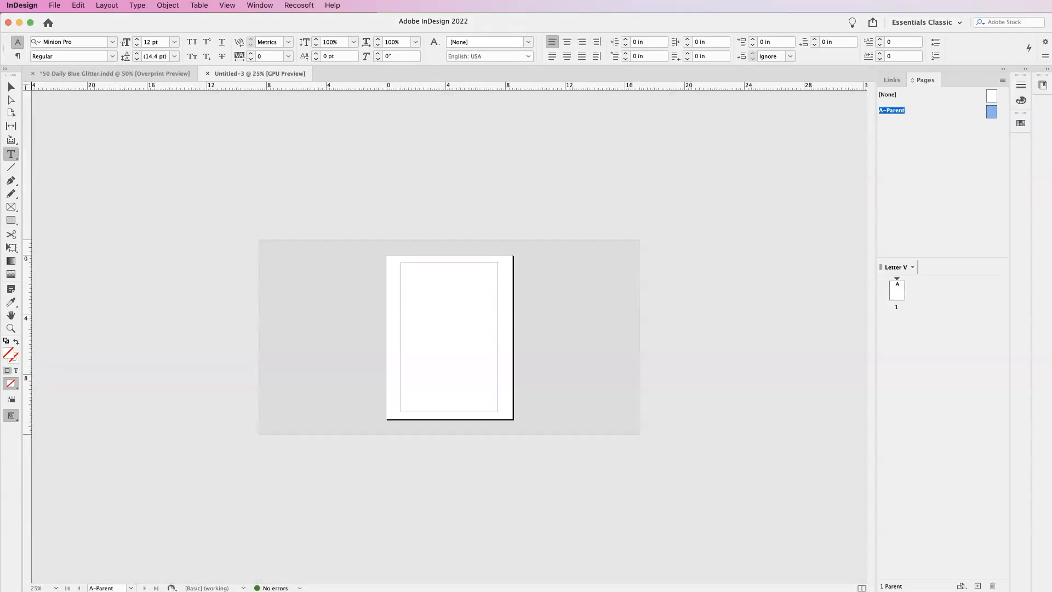
left_click_drag(1051, 540, 418, 253)
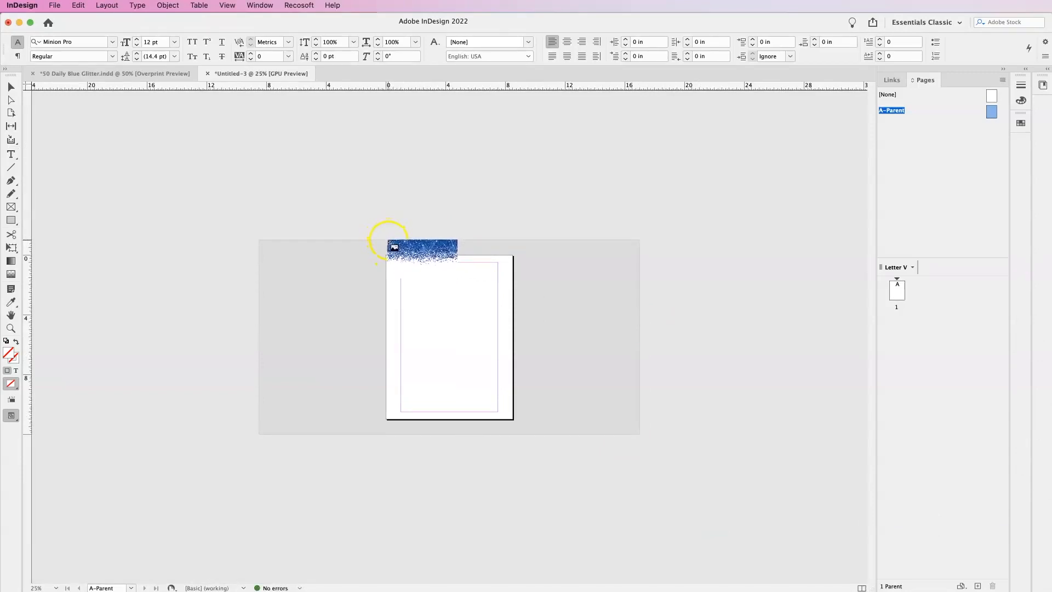
left_click_drag(389, 242, 517, 301)
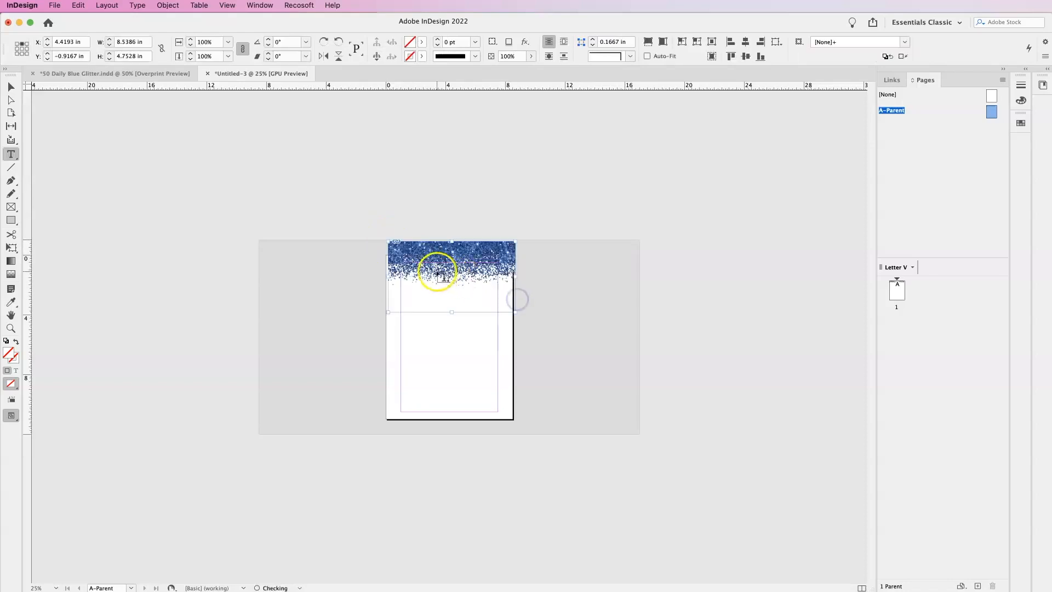
Shift the glitter image up, centred on the page, and crop its frame to the page's top edge, about 2.88 in tall.
left_click(12, 87)
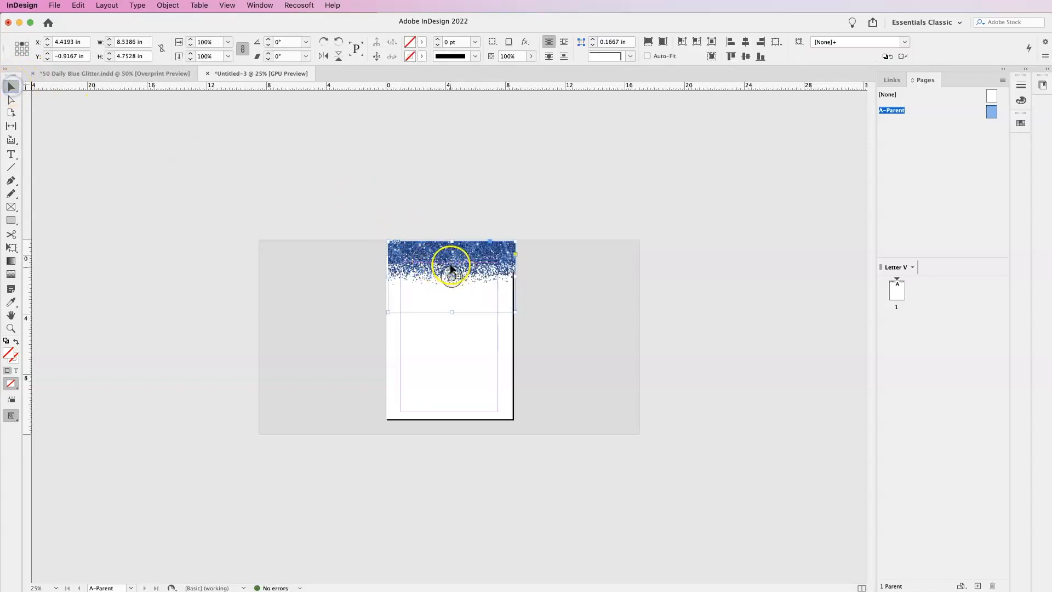
left_click_drag(446, 263, 466, 247)
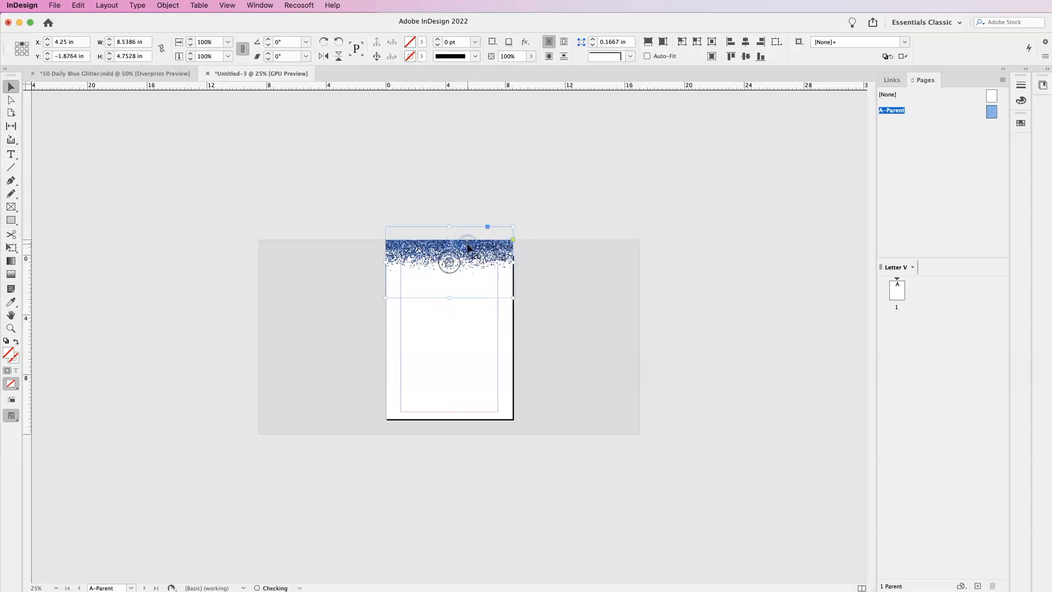
left_click(515, 262)
left_click_drag(450, 227, 451, 256)
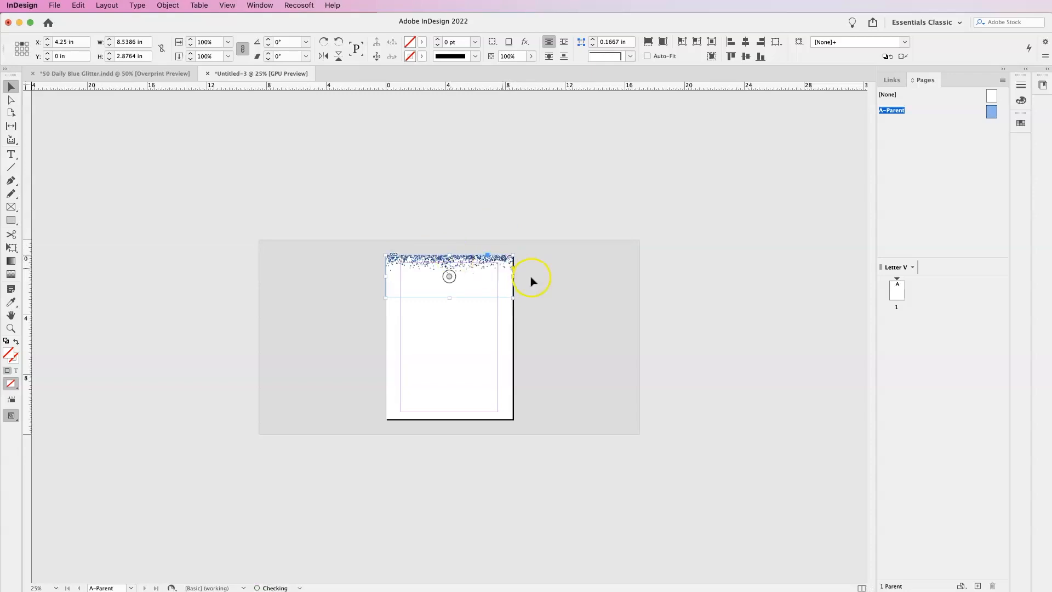
left_click(521, 318)
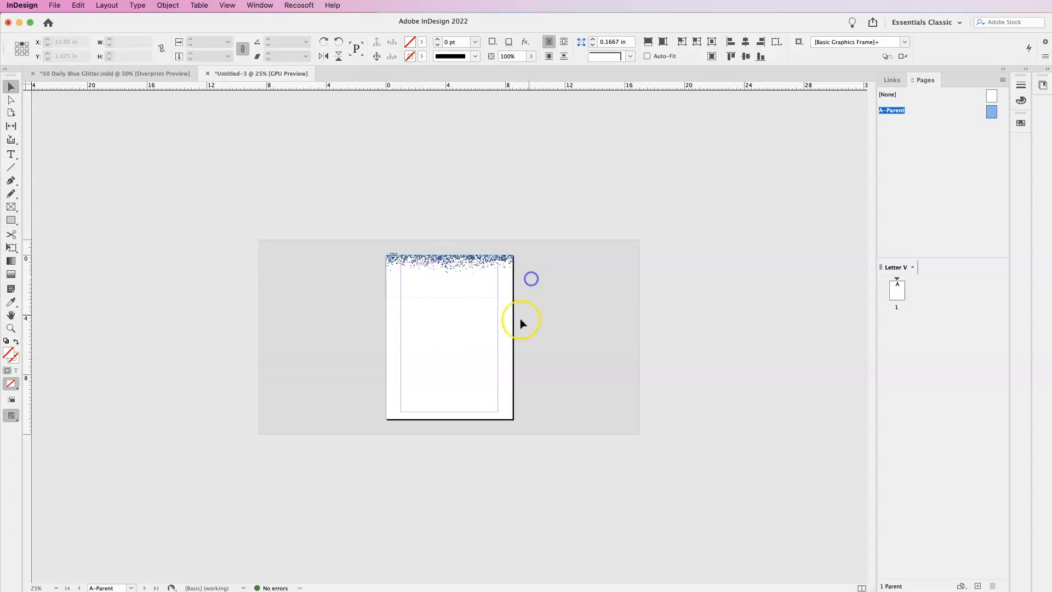
Duplicate the glitter border, rotate the copy 180°, and align it with the bottom edge of the A-Parent page.
left_click(465, 270)
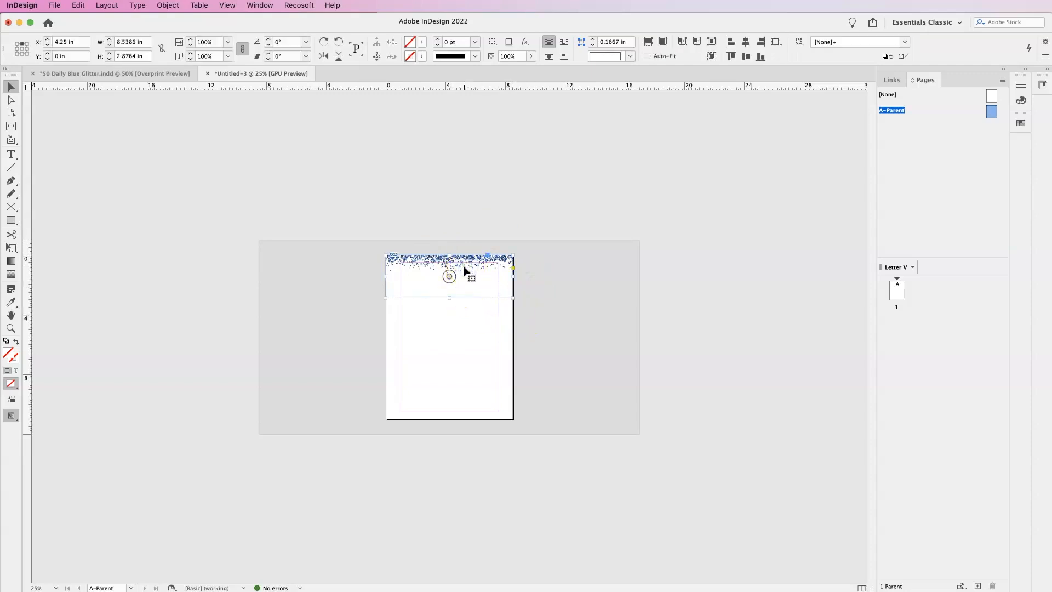
key("super+v")
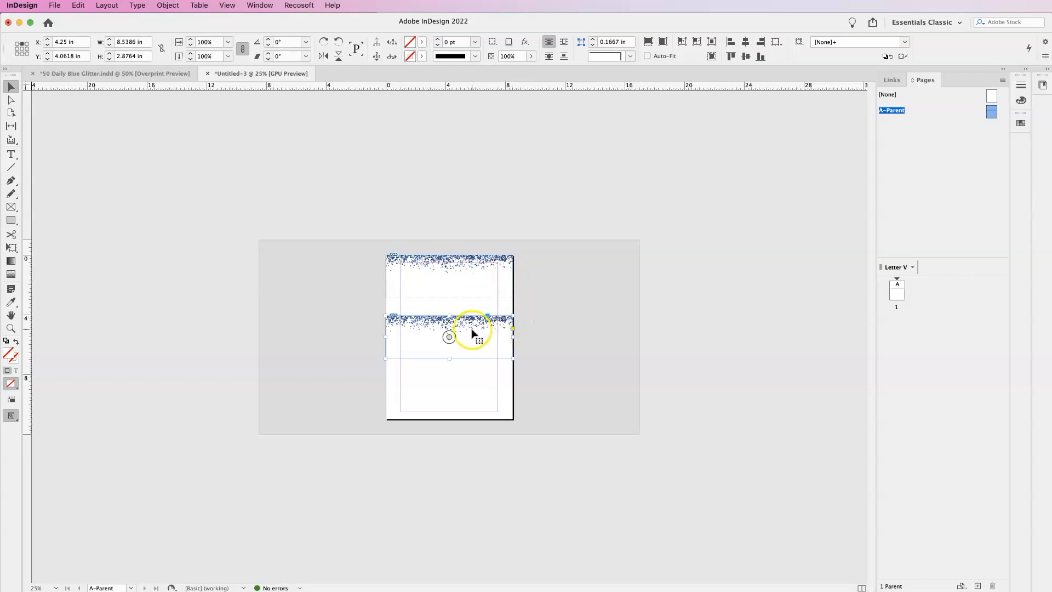
left_click_drag(472, 328, 393, 371)
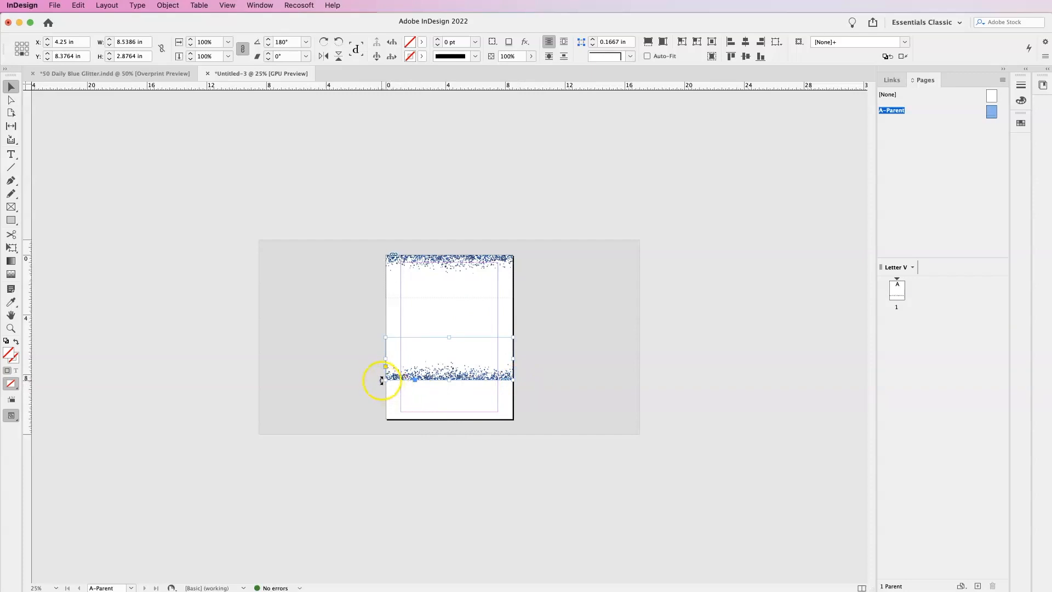
left_click_drag(445, 371, 445, 408)
left_click(559, 412)
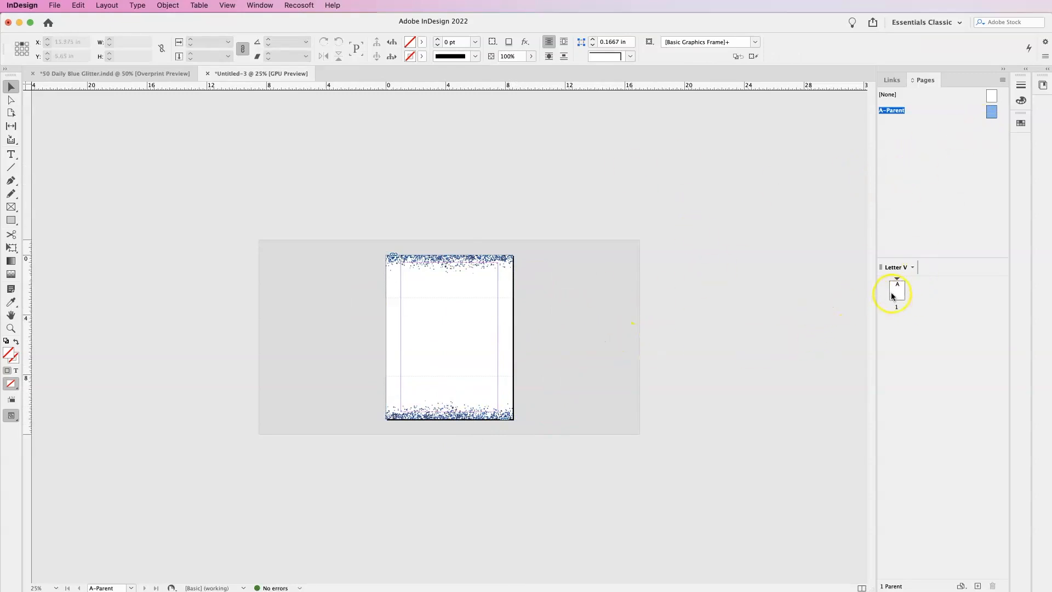
Return to page 1 and draw a small text frame starting at the left margin just below the upper glitter border.
double_click(897, 291)
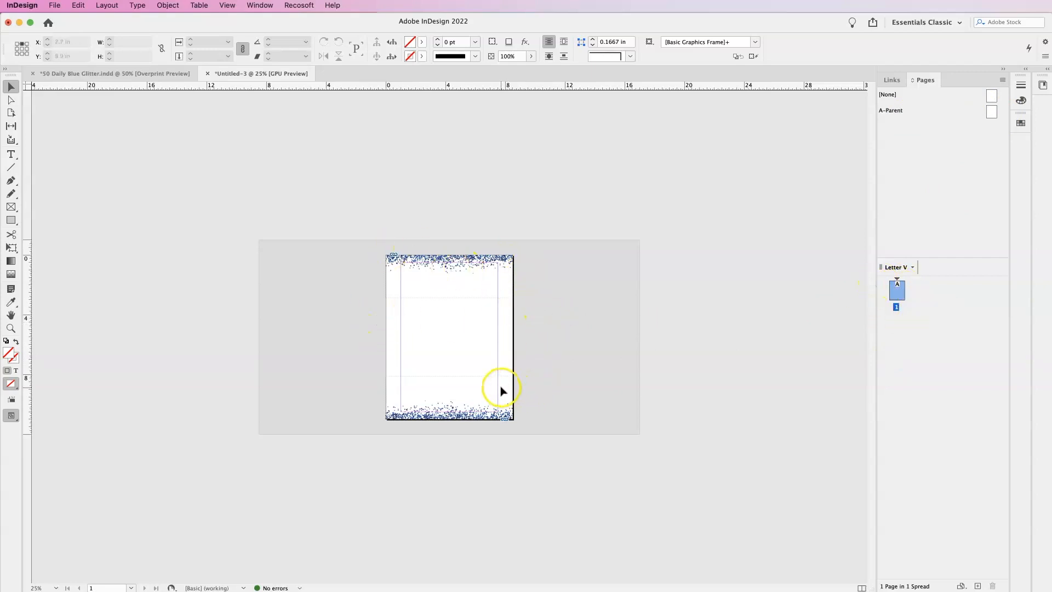
key("super+equal")
key("super+equal")
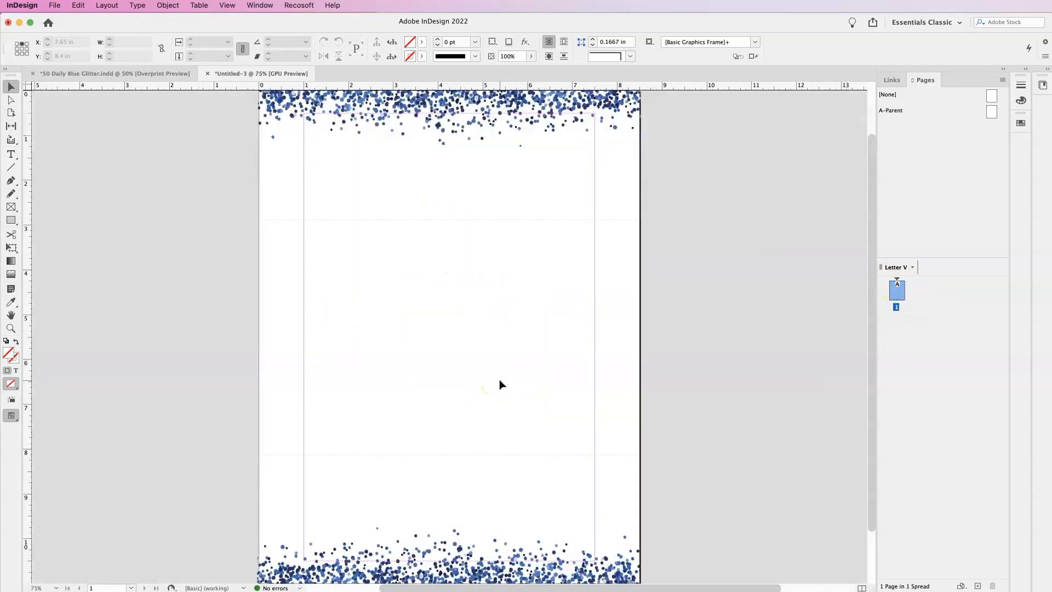
key("super+minus")
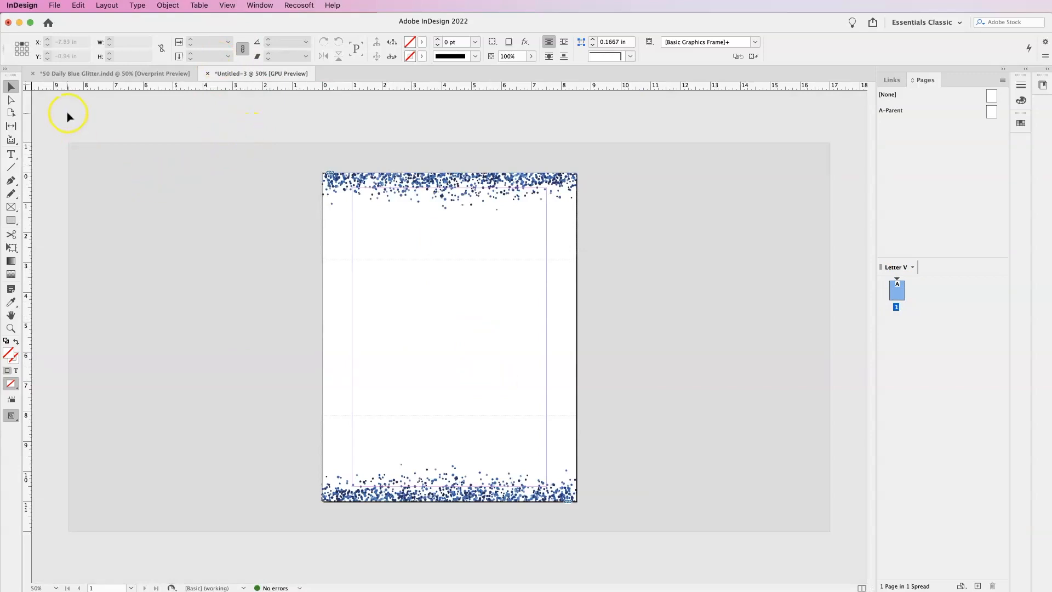
left_click(11, 155)
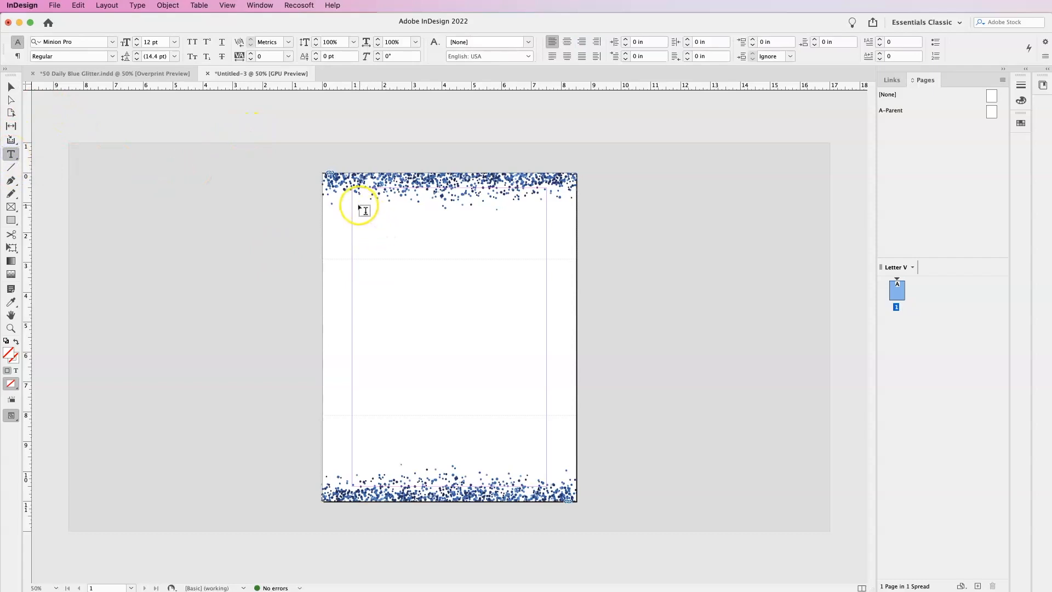
left_click_drag(352, 203, 399, 223)
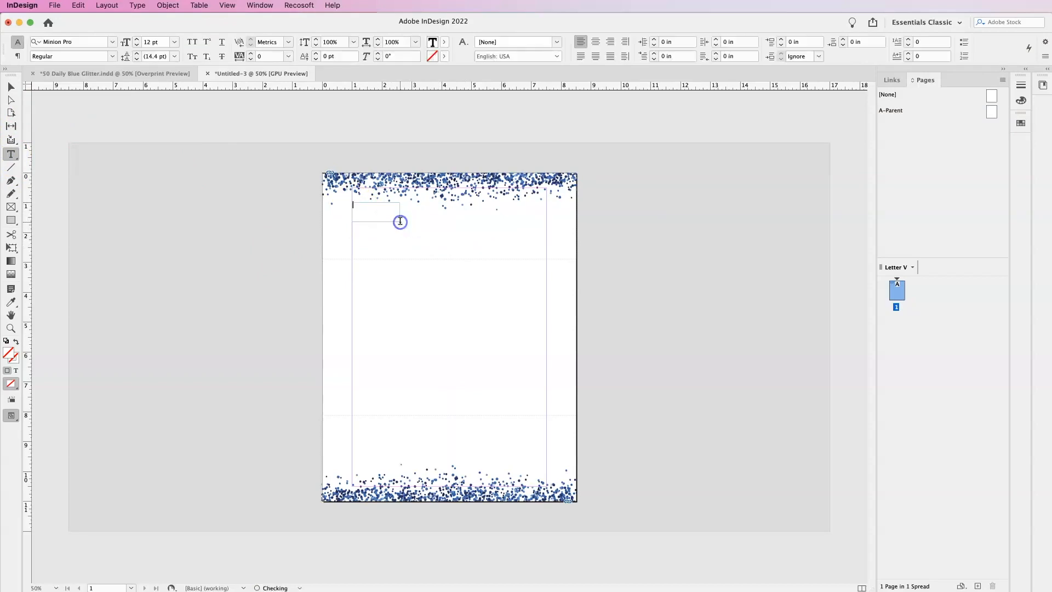
Set the new text frame's font to Proxima Nova Light.
left_click(112, 42)
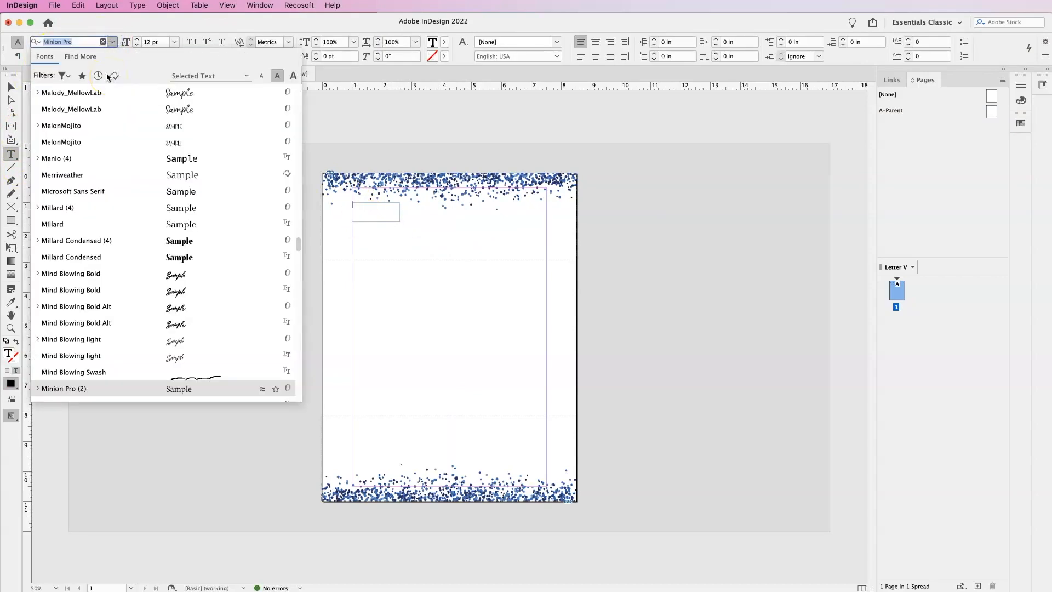
left_click(102, 41)
type("Manhattan Darling (")
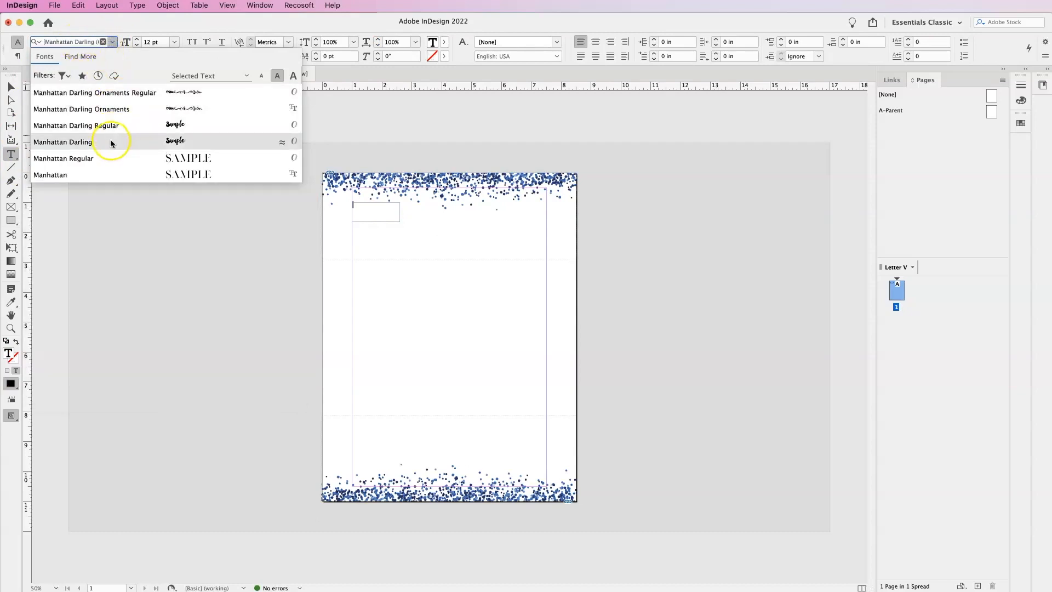
left_click(102, 42)
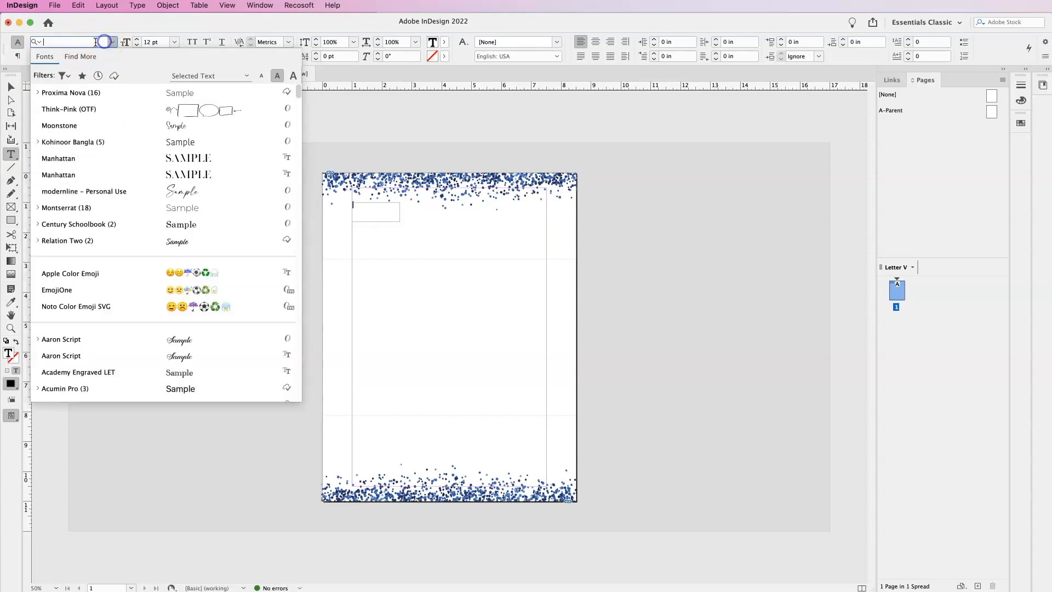
type("promix")
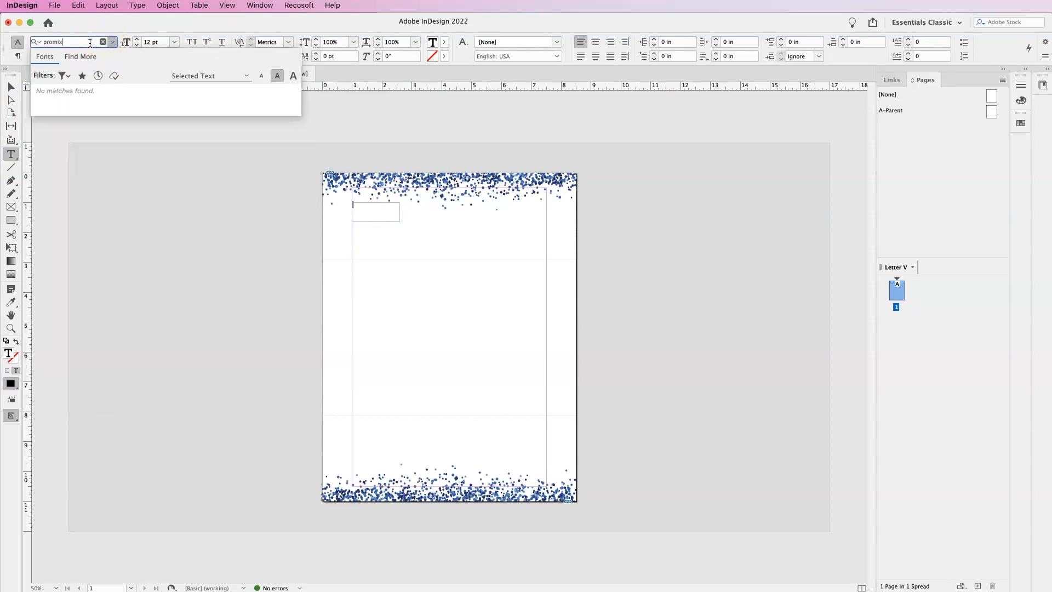
key("BackSpace")
key("BackSpace")
key("BackSpace")
type("xi")
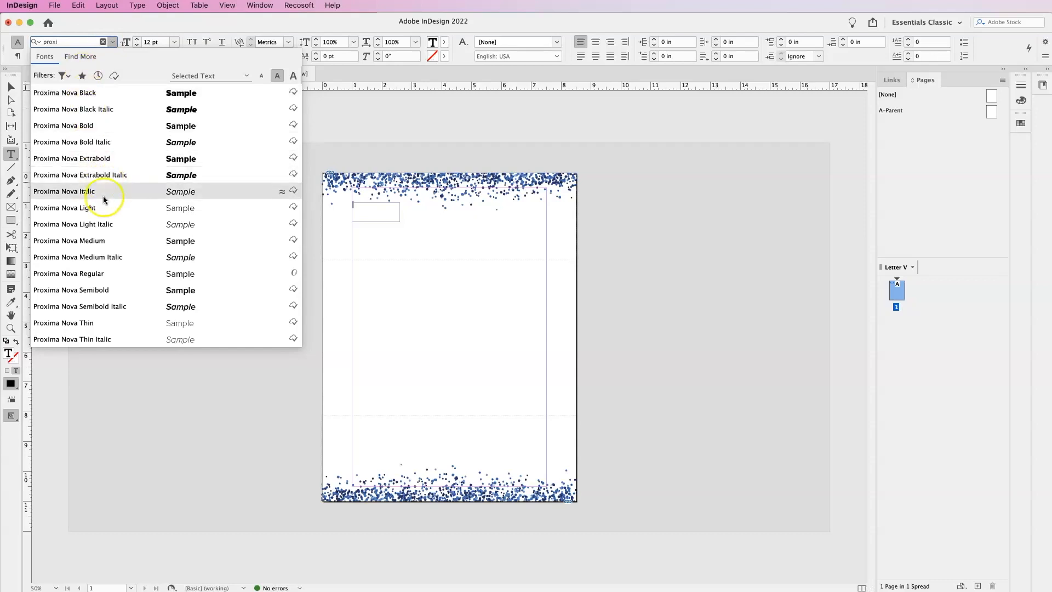
left_click(103, 214)
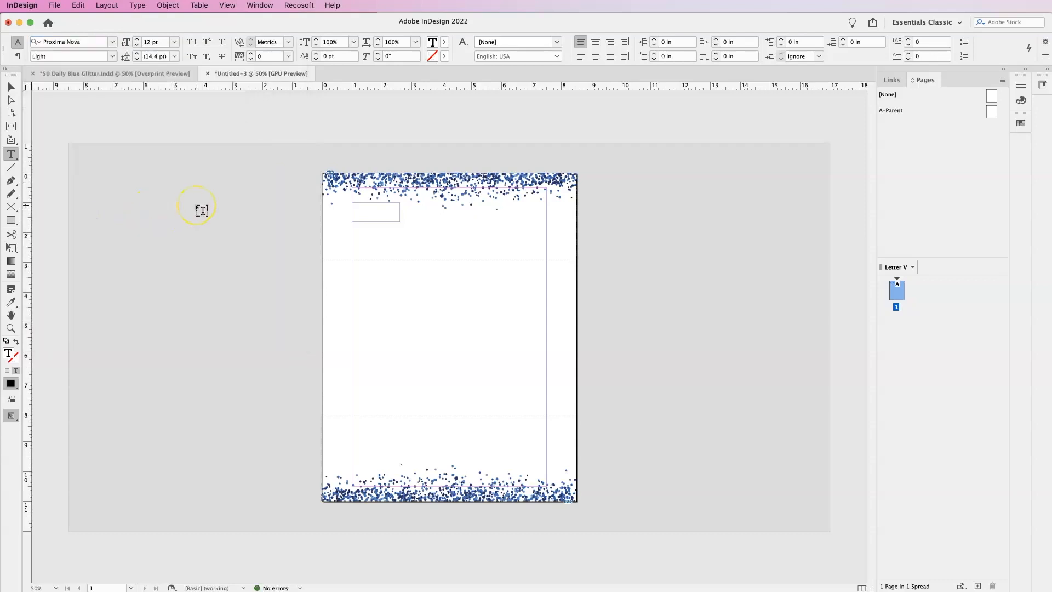
Enter DATE in the new text frame and set its font size to 18 pt.
key("Escape")
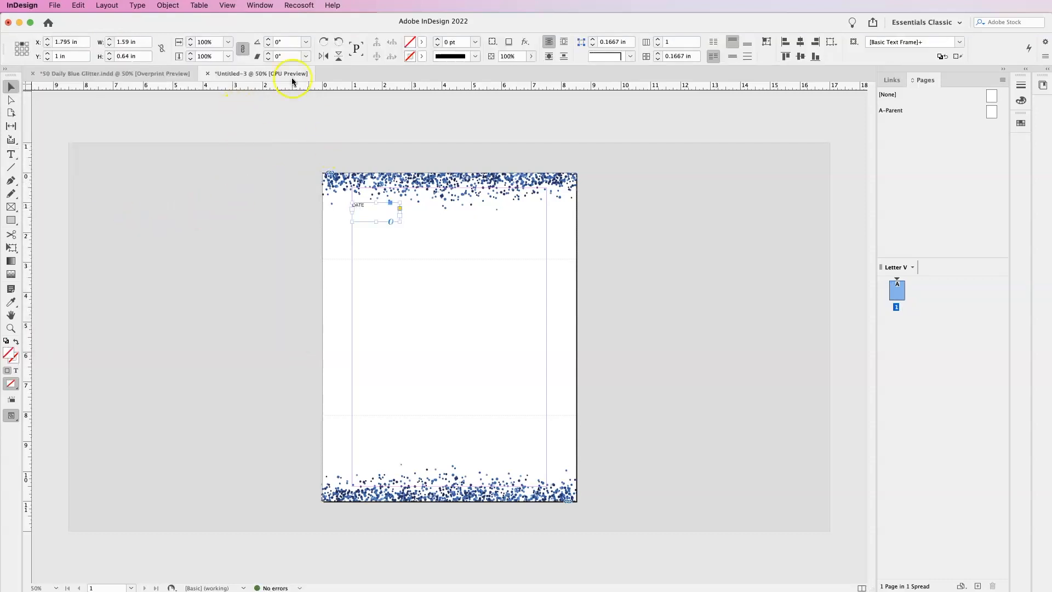
left_click(17, 156)
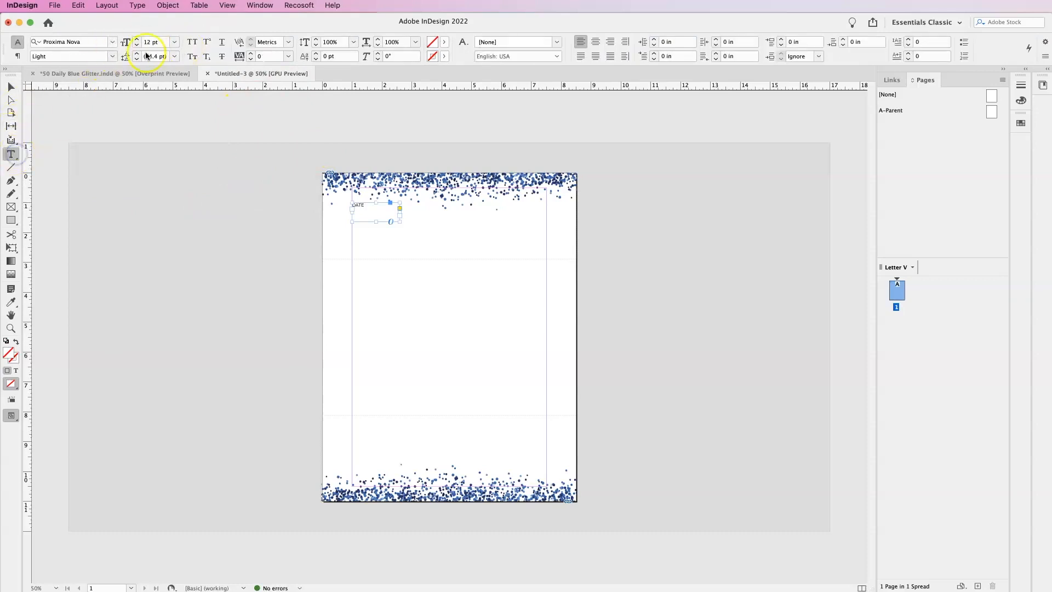
left_click(173, 43)
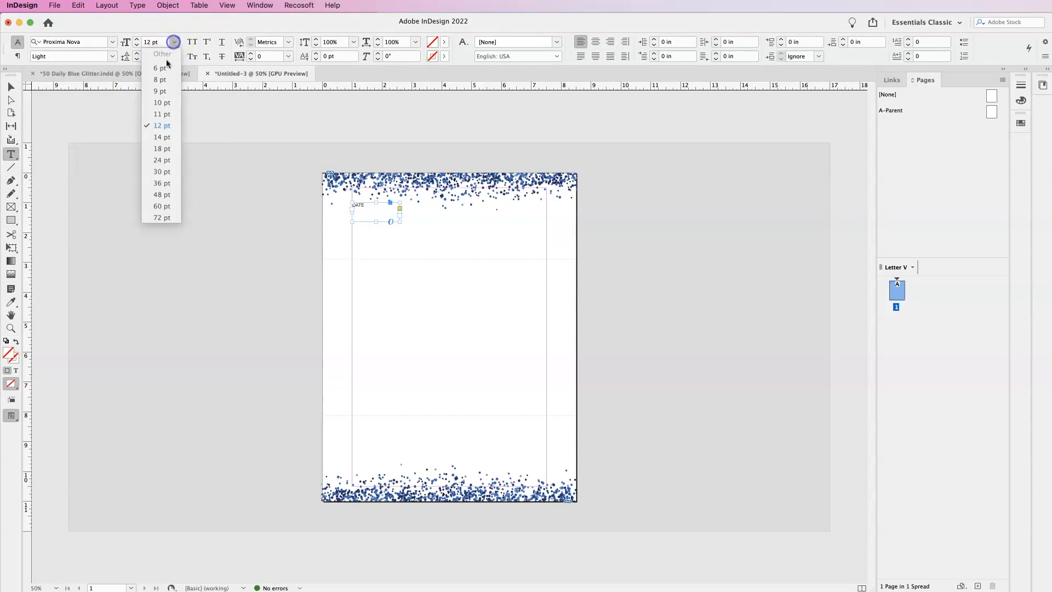
left_click(160, 146)
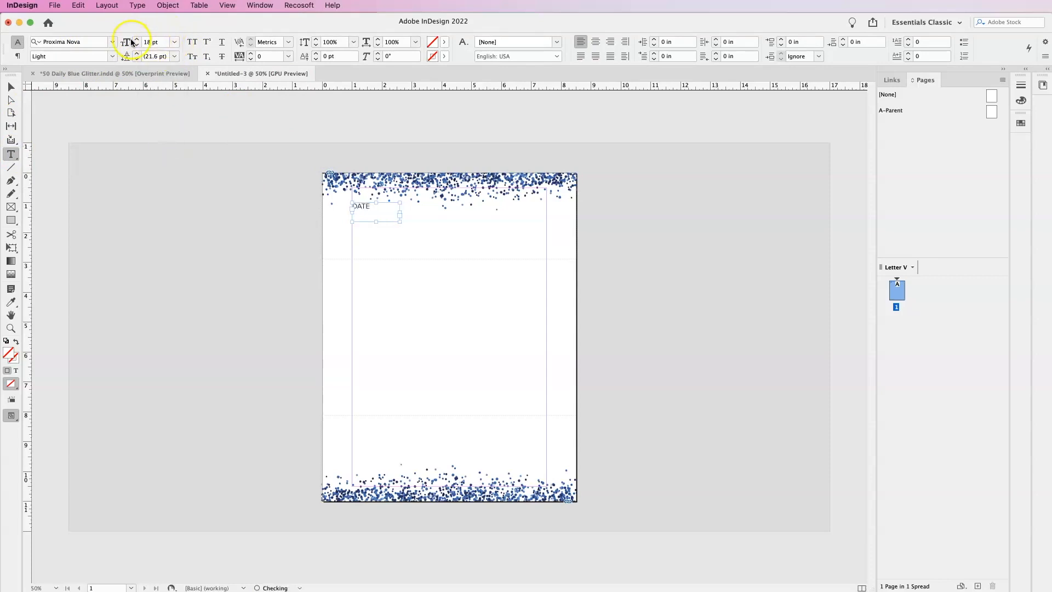
Raise the DATE text size to 19 pt and set its tracking to 100.
double_click(268, 57)
type("100")
key("Return")
left_click(11, 88)
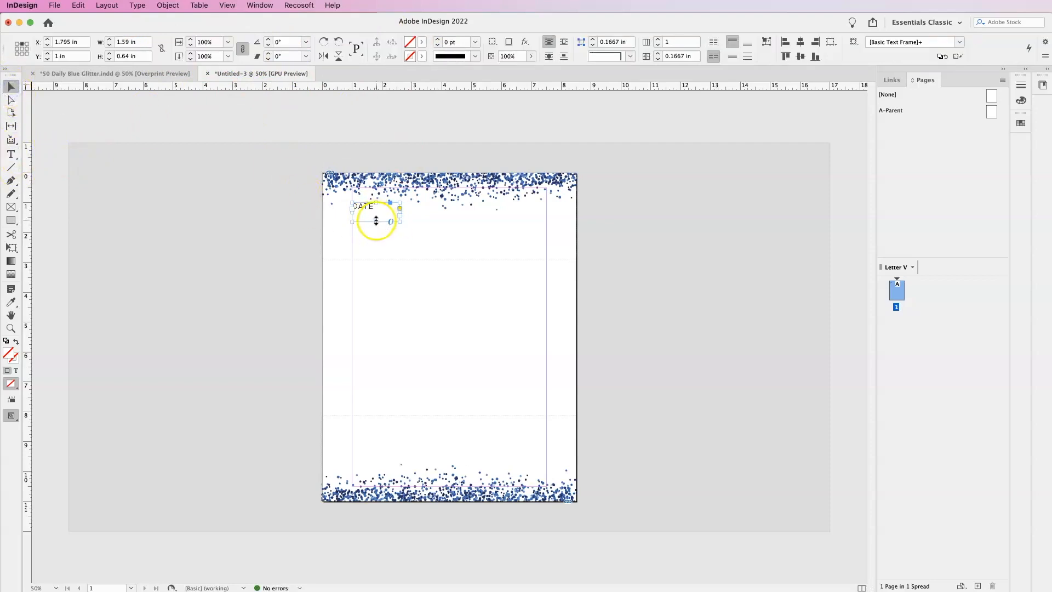
Centre the DATE text both horizontally and vertically within its frame.
left_click(11, 154)
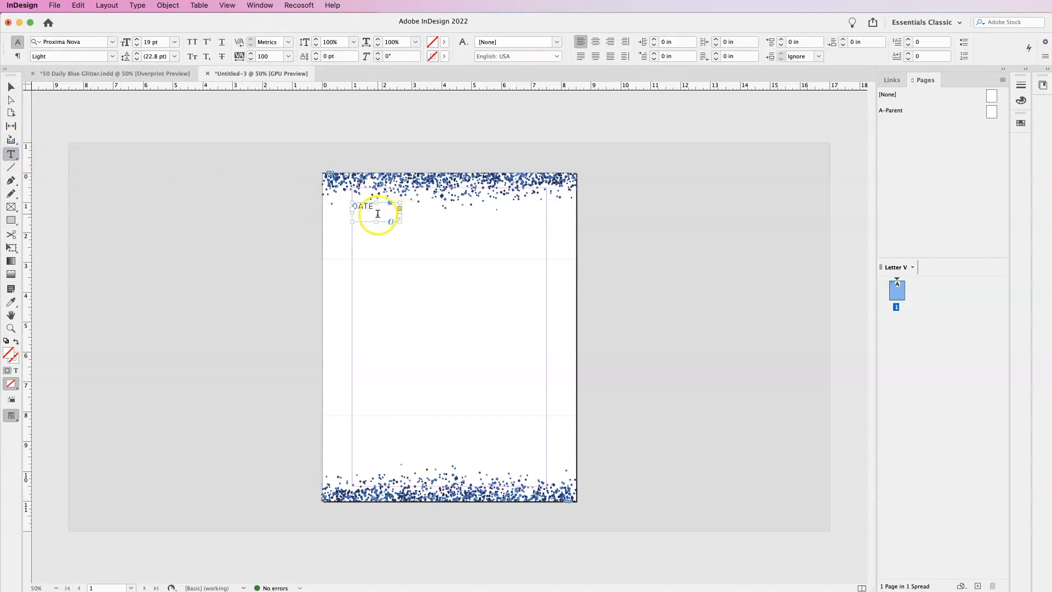
left_click(595, 42)
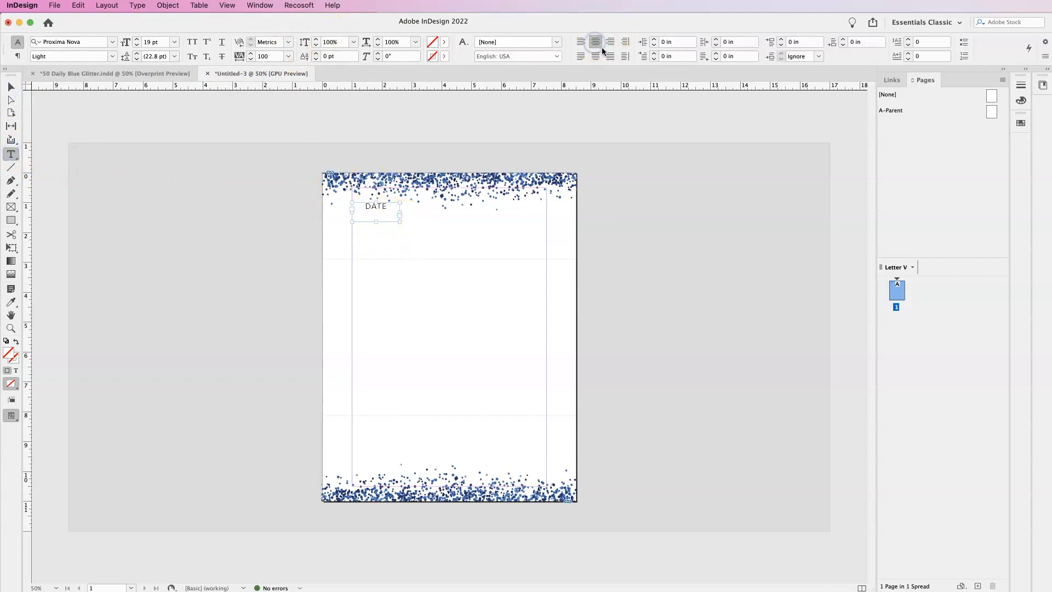
left_click(21, 88)
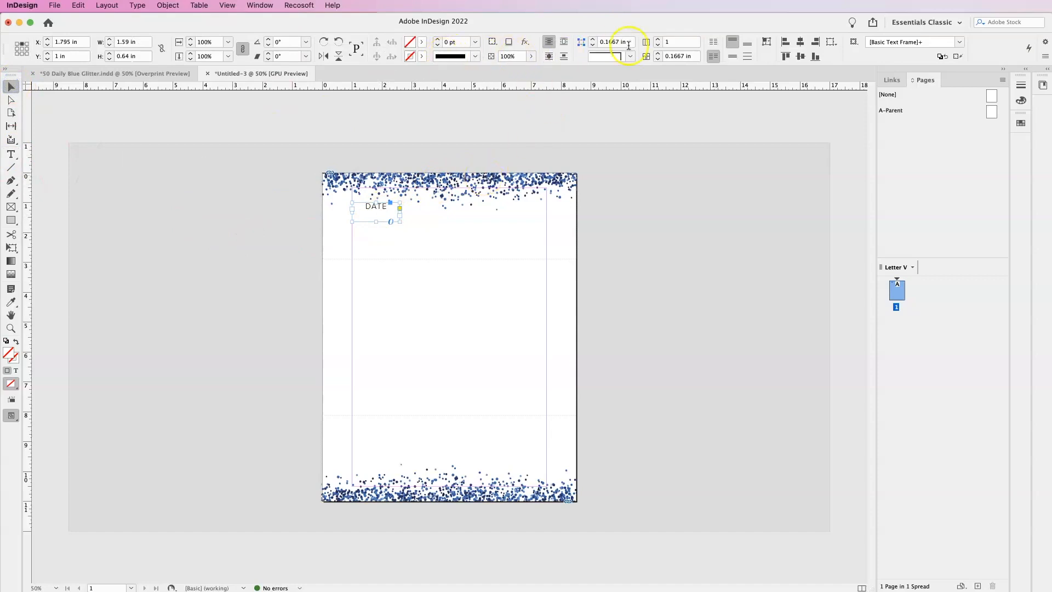
left_click(734, 57)
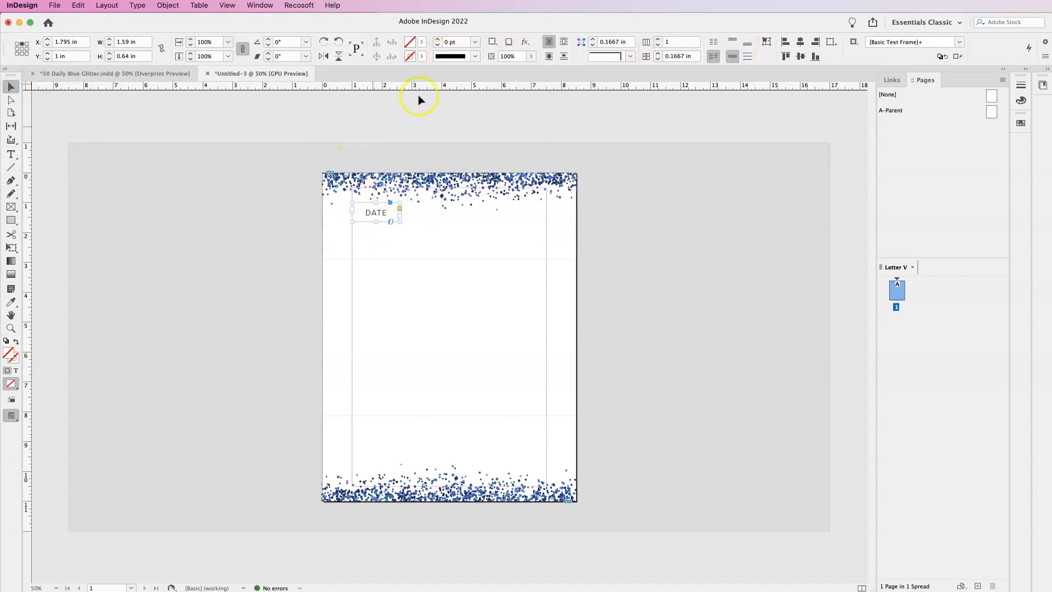
Fill the DATE frame with the blue swatch C=100 M=90 Y=10 K=0 and colour its text [Paper].
left_click(422, 42)
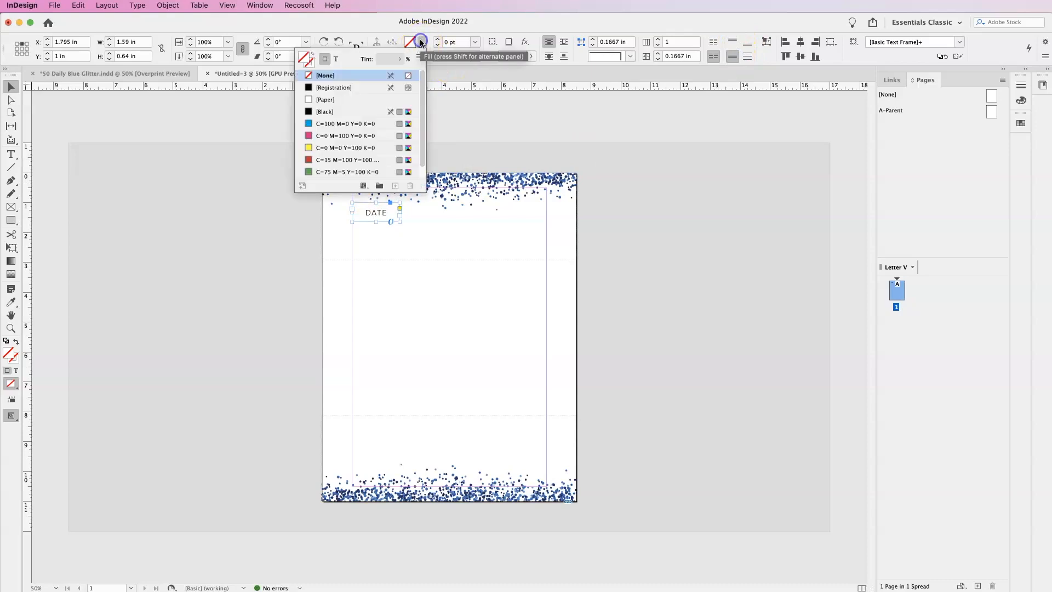
scroll(338, 152, "down", 1)
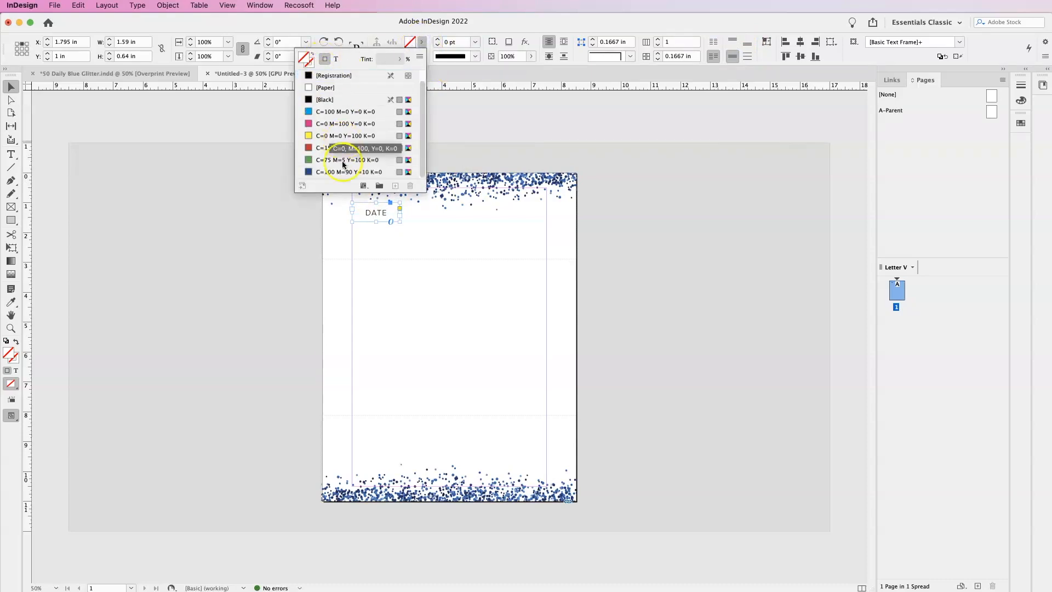
left_click(333, 174)
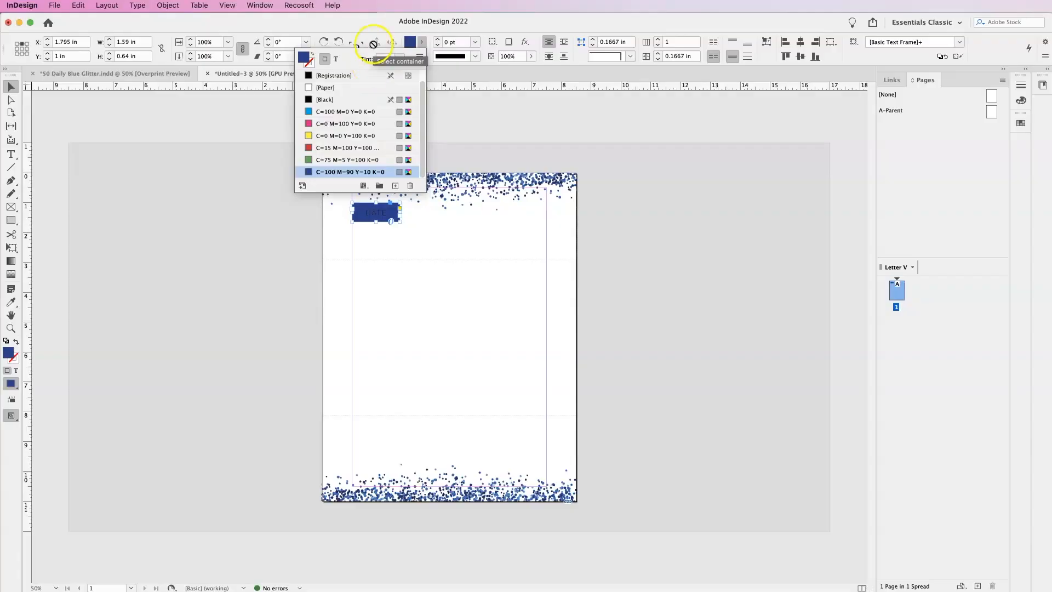
left_click(336, 58)
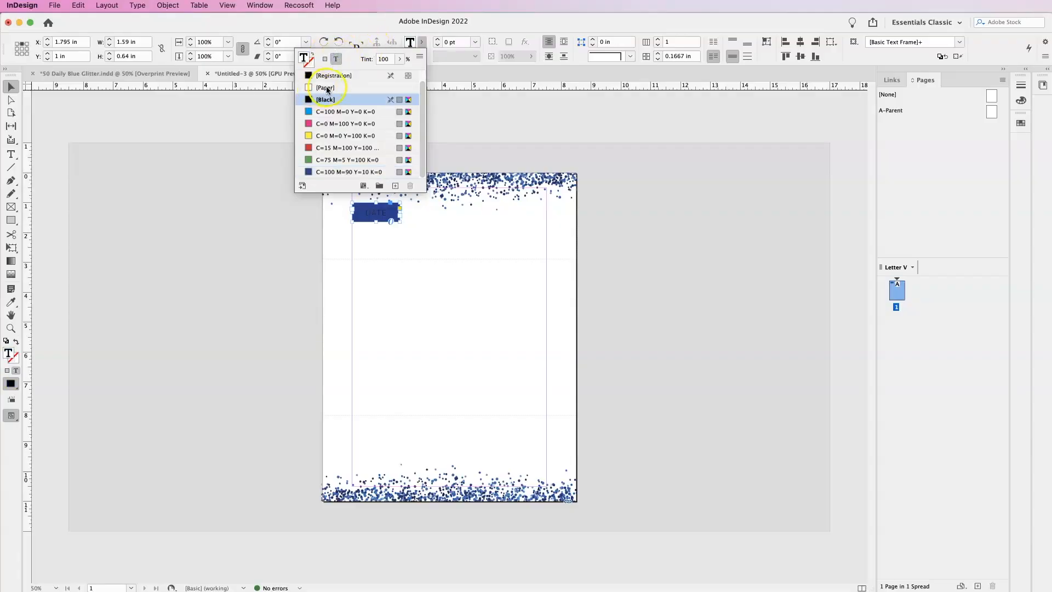
left_click(325, 87)
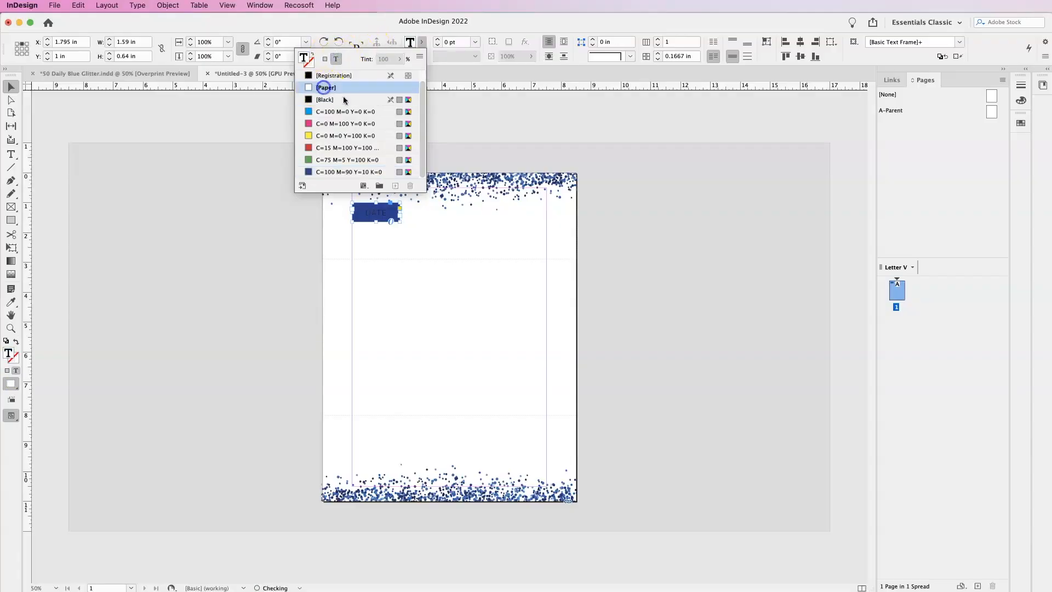
left_click(8, 88)
Shrink the DATE frame to about 1.01 in wide and 0.52 in tall, using the finished Daily Blue Glitter planner as reference.
left_click(377, 225)
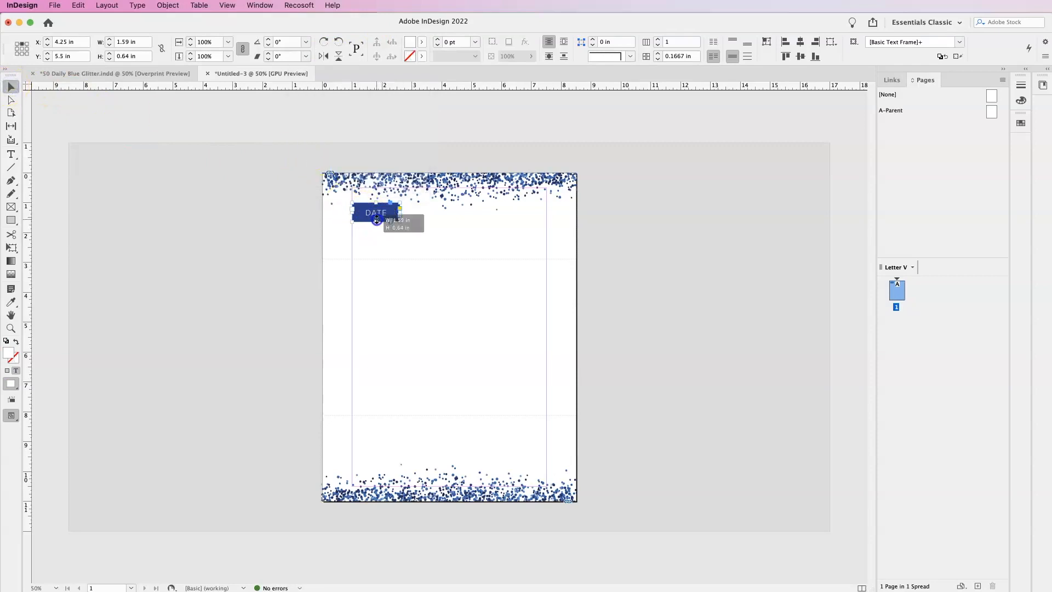
left_click_drag(399, 222, 392, 220)
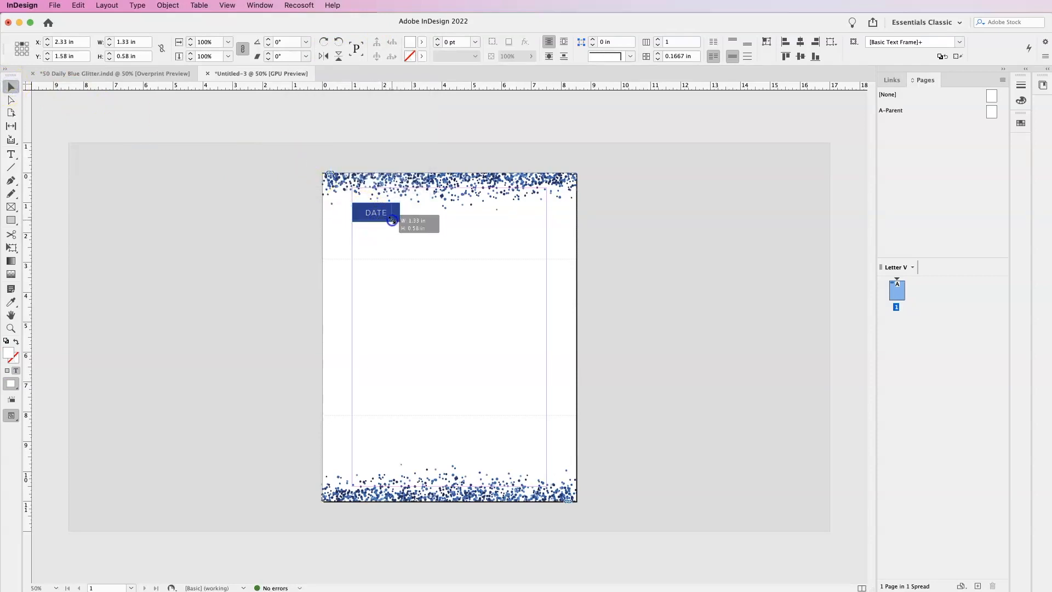
left_click(147, 81)
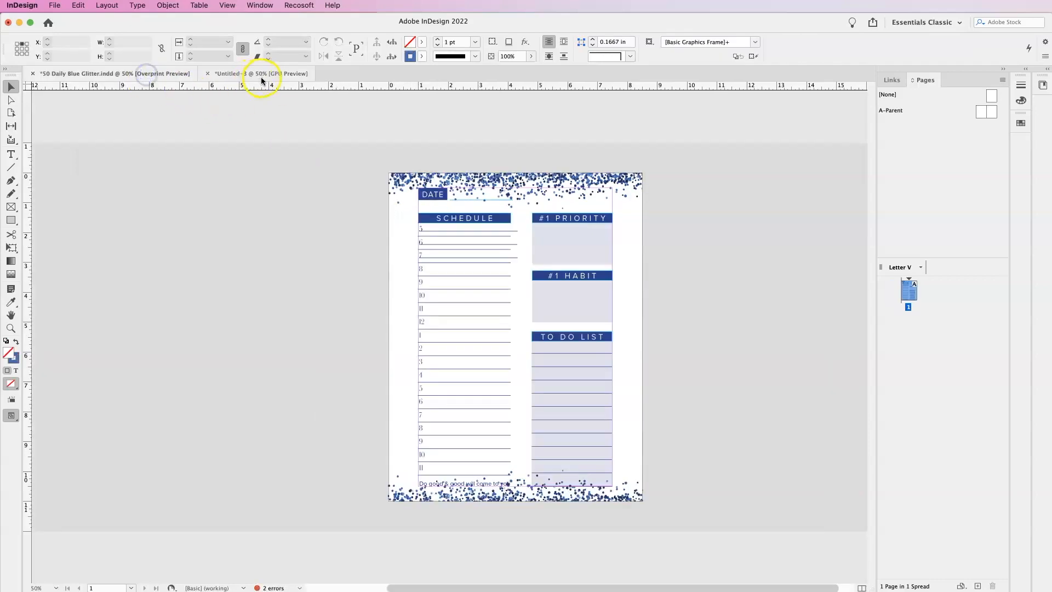
left_click(264, 77)
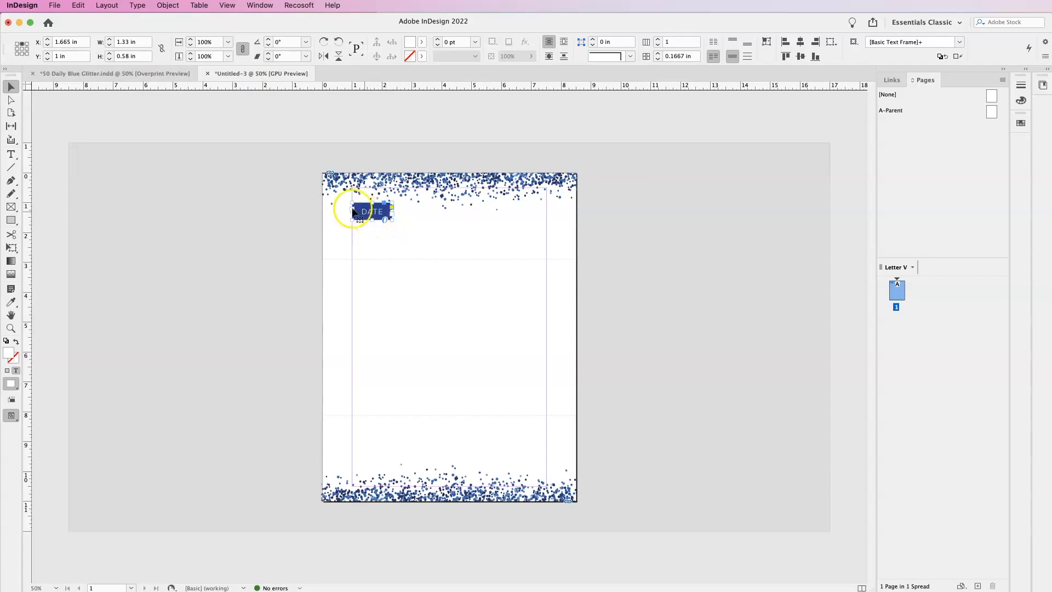
left_click_drag(392, 220, 382, 218)
Draw a horizontal line about 2.98 in long from the DATE box's lower right corner, with a 1 pt blue stroke.
left_click(11, 168)
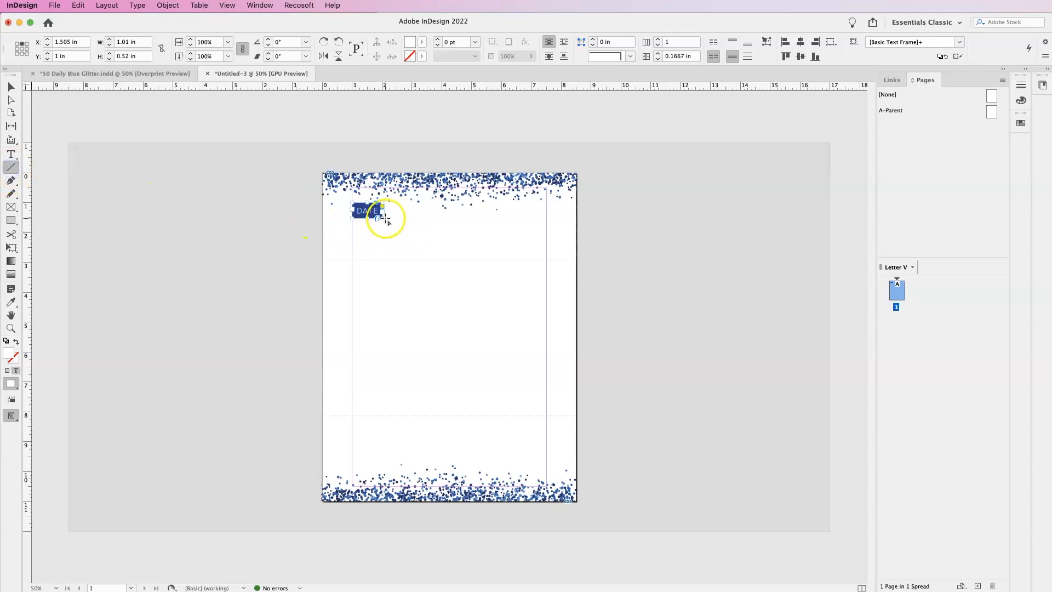
left_click_drag(386, 218, 475, 218)
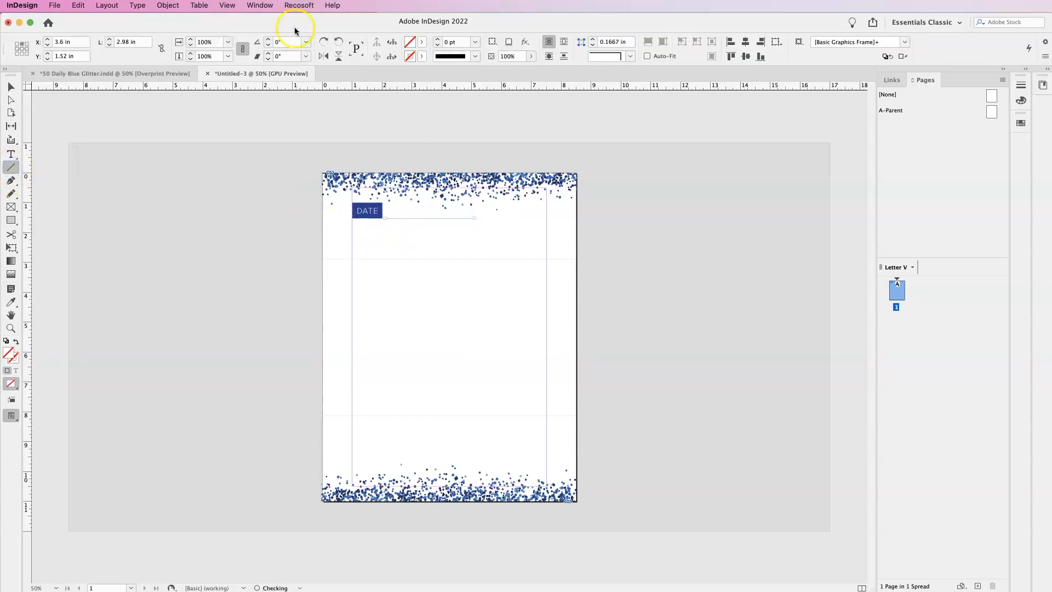
left_click(423, 55)
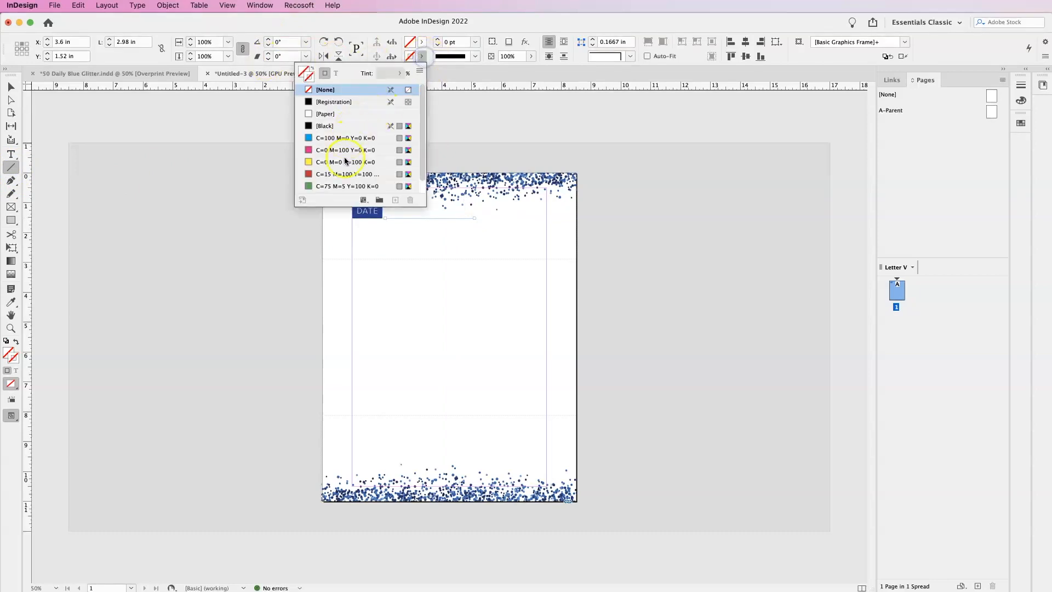
left_click(339, 187)
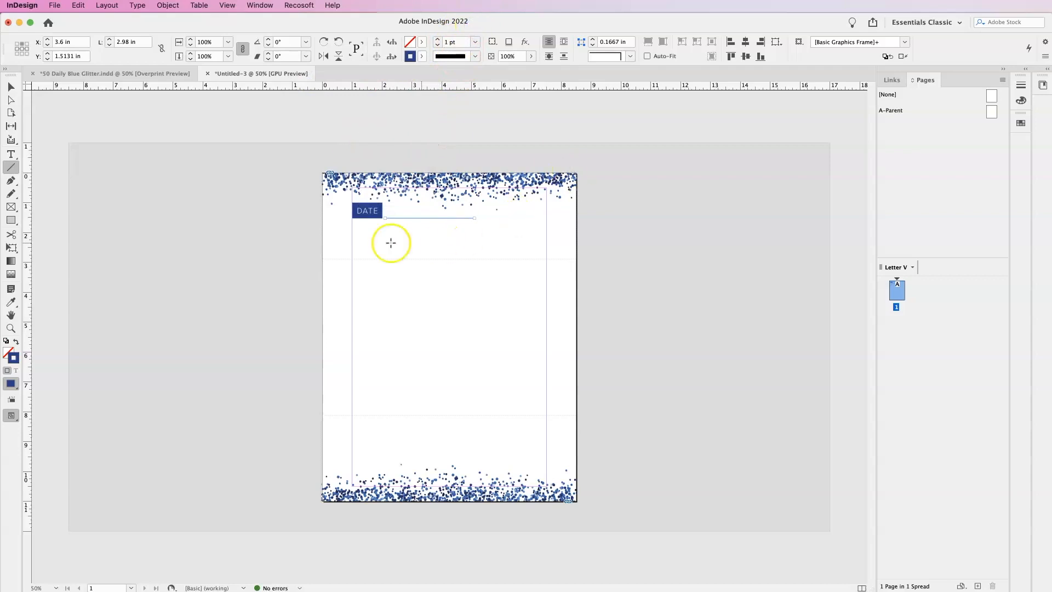
left_click(13, 88)
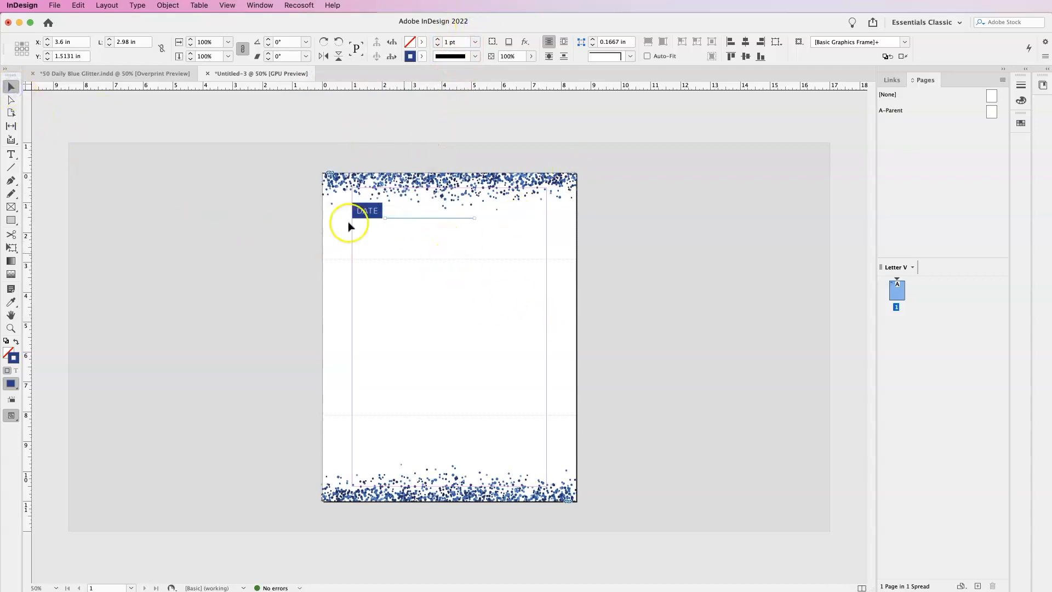
Switch to the 50 Daily Blue Glitter document and examine the hour lines in its SCHEDULE section.
left_click(141, 73)
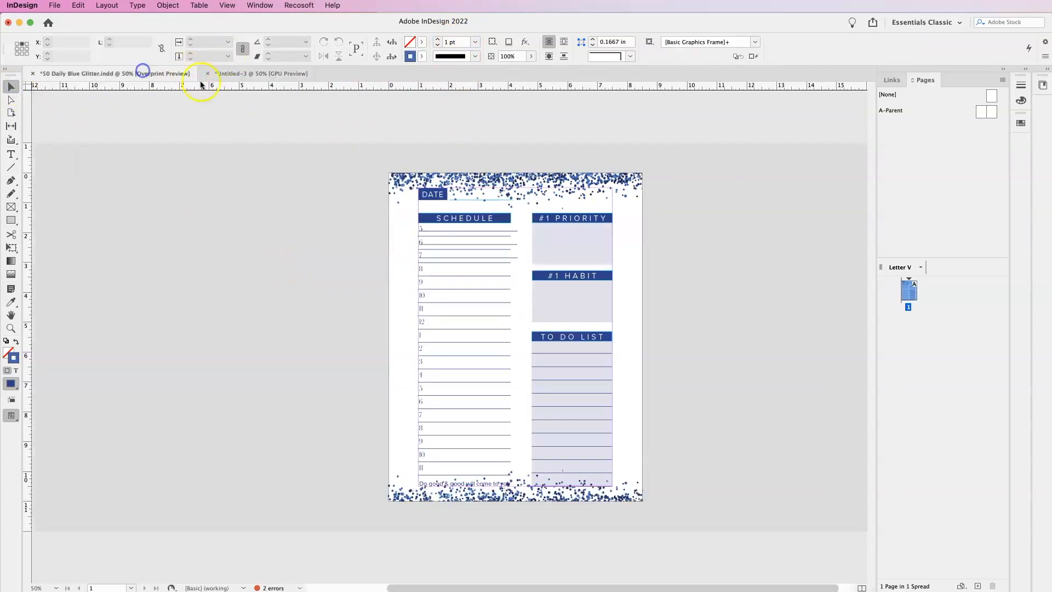
left_click(436, 236)
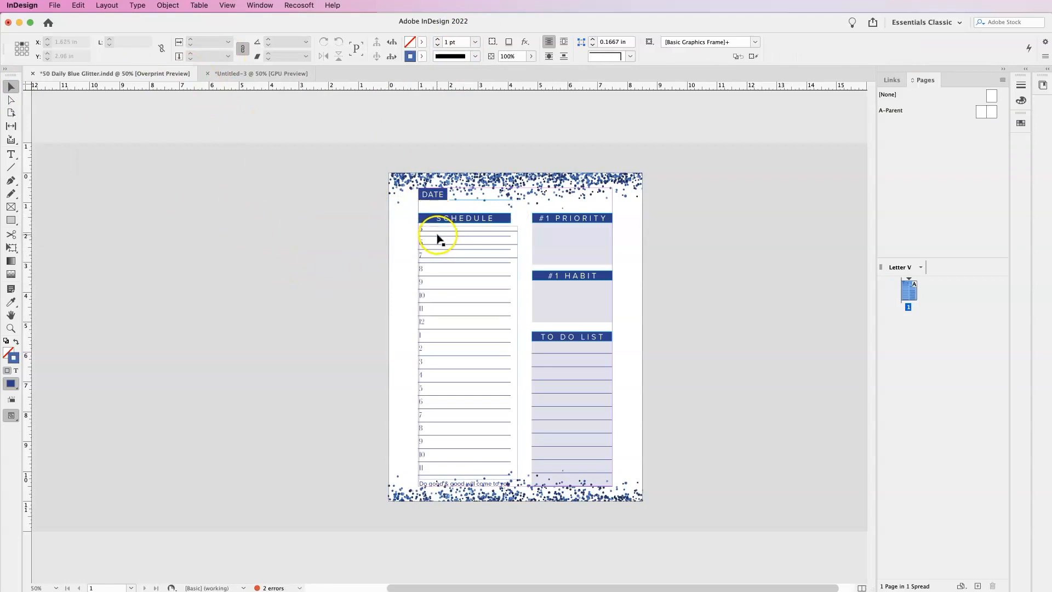
left_click(228, 6)
mouse_move(258, 6)
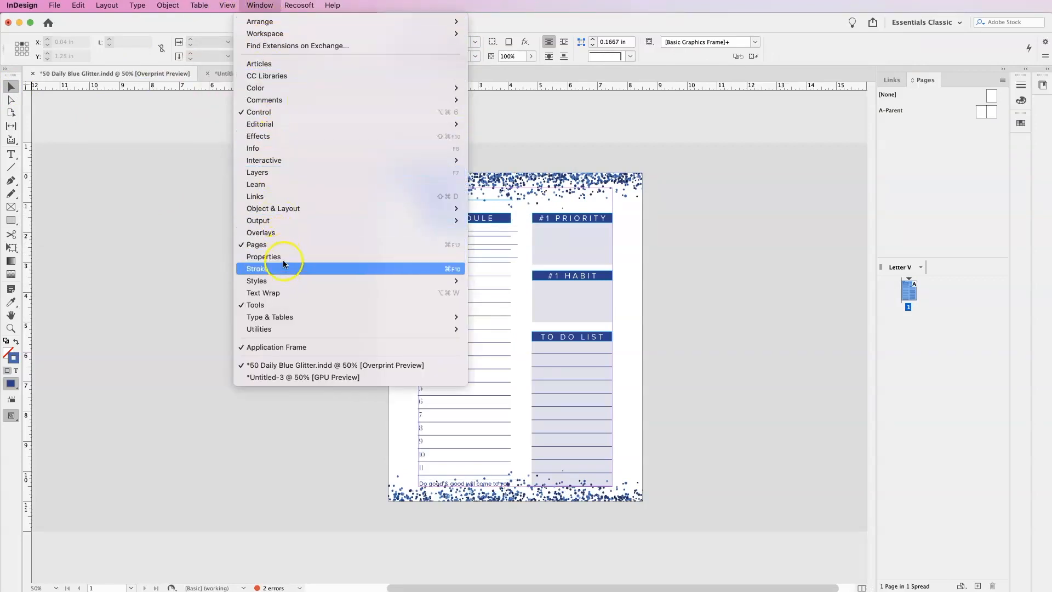
mouse_move(276, 126)
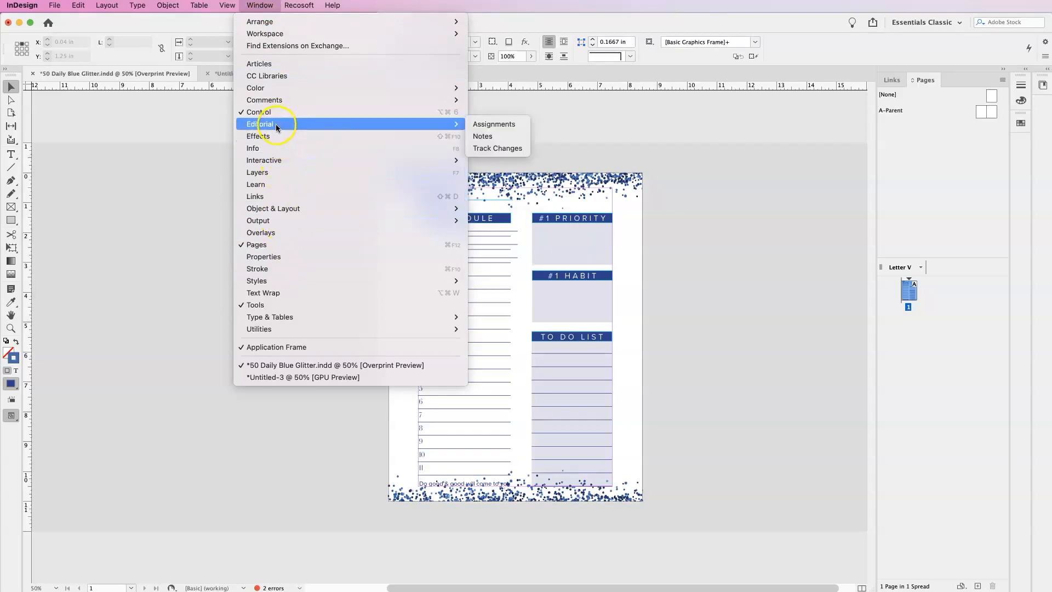
mouse_move(215, 7)
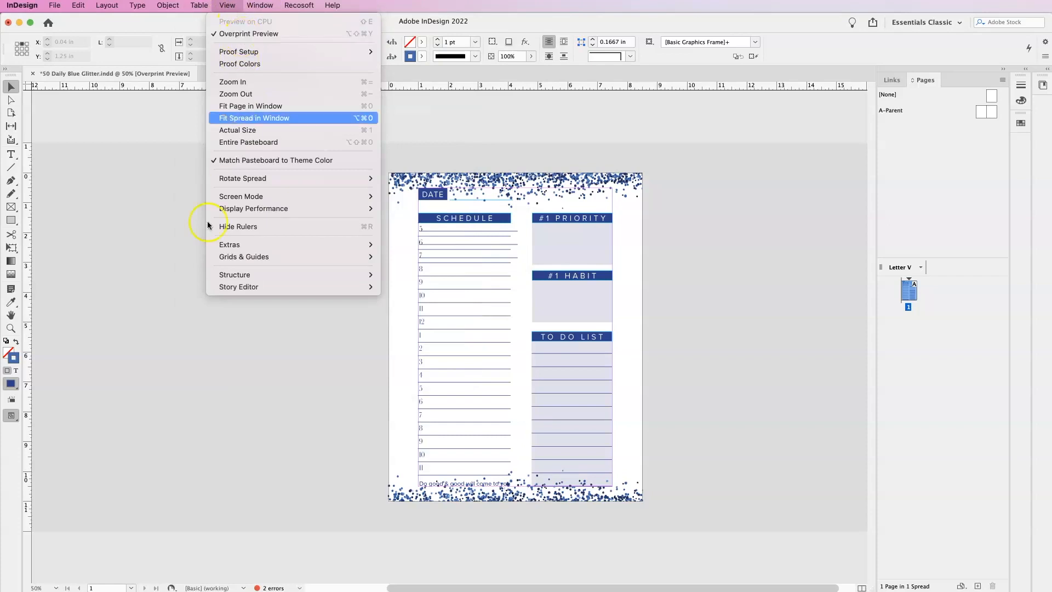
left_click(95, 154)
left_click(506, 251)
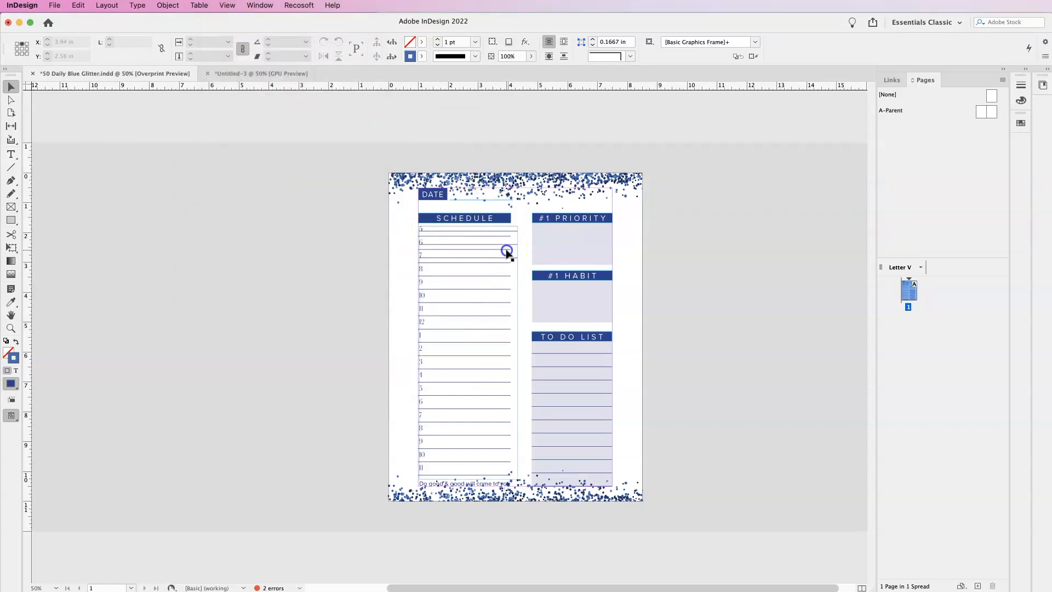
left_click(254, 323)
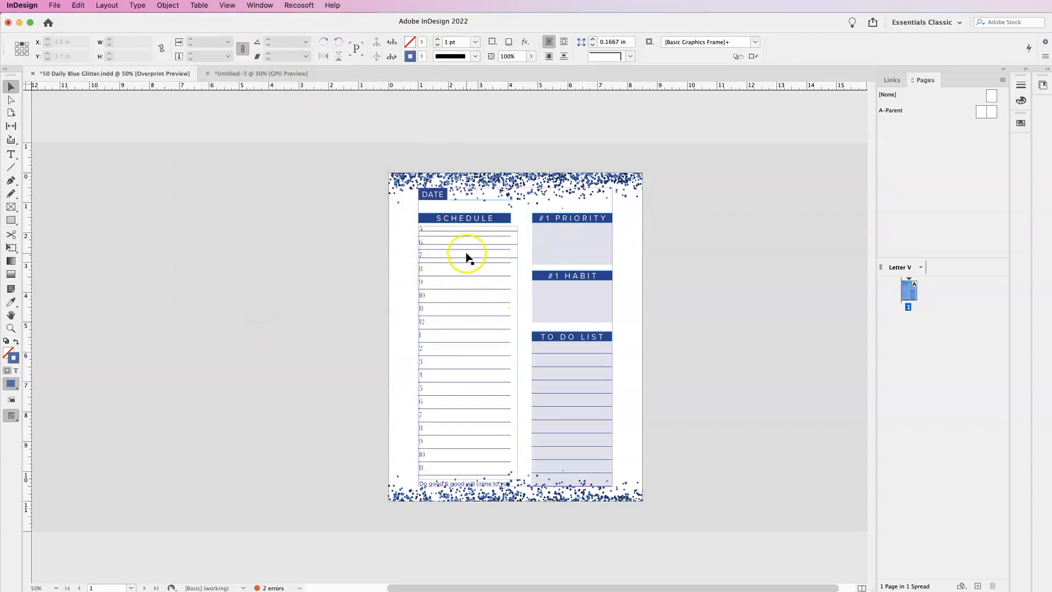
Remove the extra rules under hours 5, 6 and 7 in the schedule text frame and realign it with the ruled lines.
left_click_drag(467, 258, 415, 283)
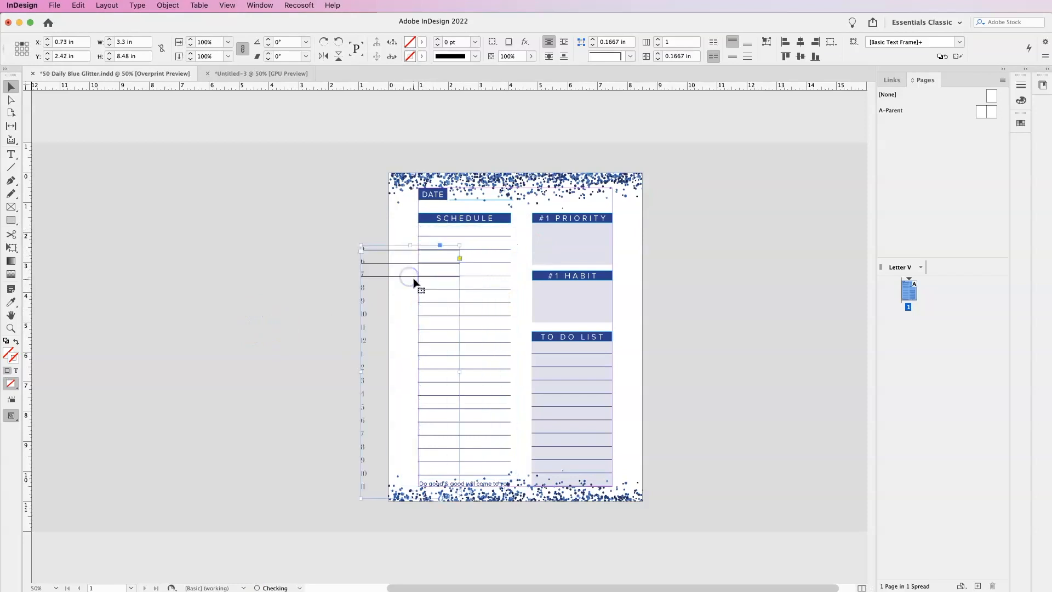
left_click(405, 277)
double_click(405, 277)
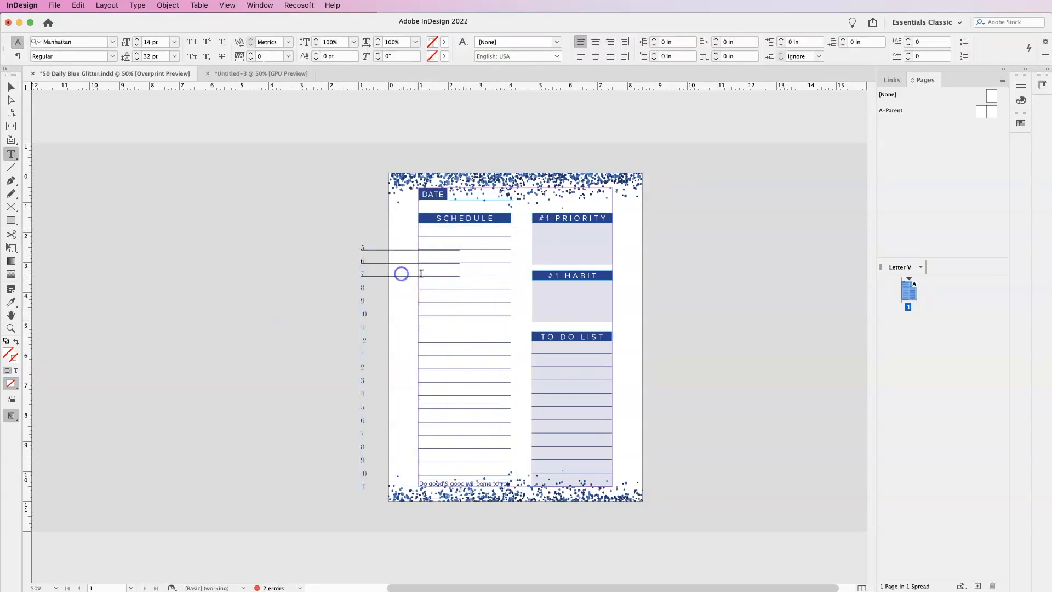
left_click_drag(454, 274, 355, 257)
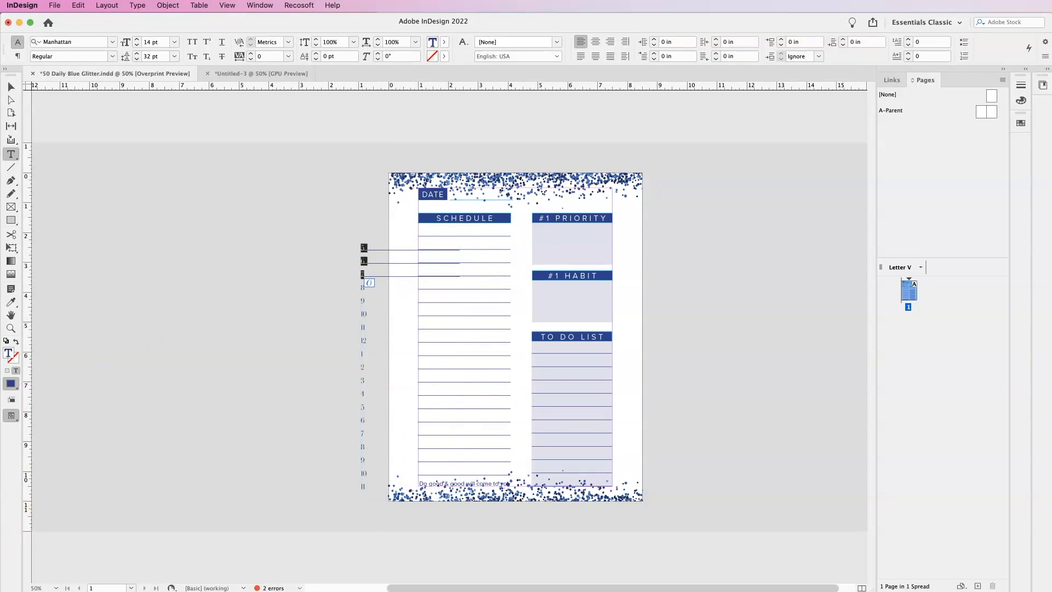
left_click(208, 232)
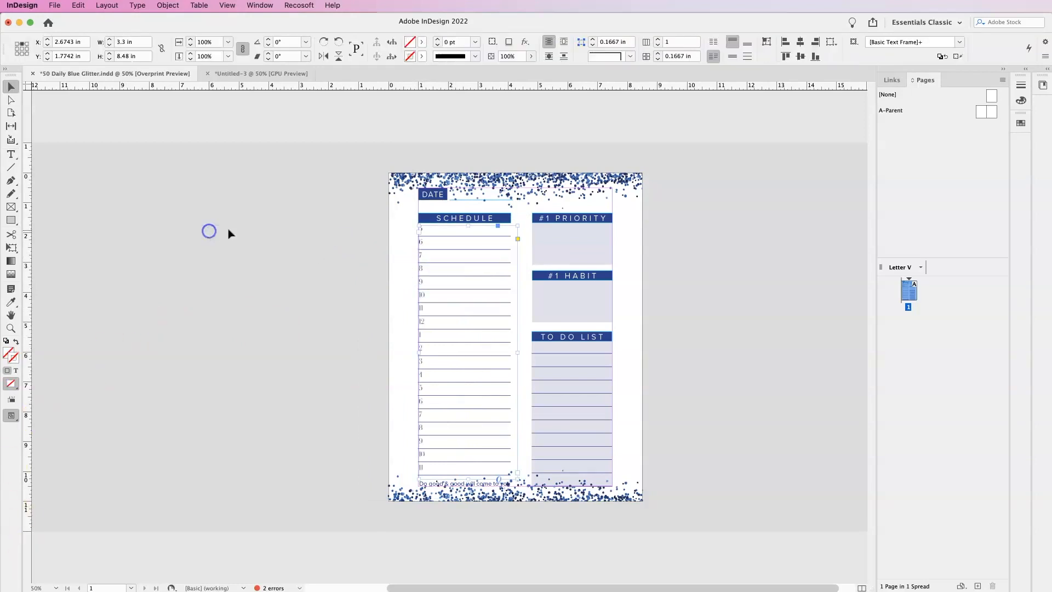
left_click(322, 308)
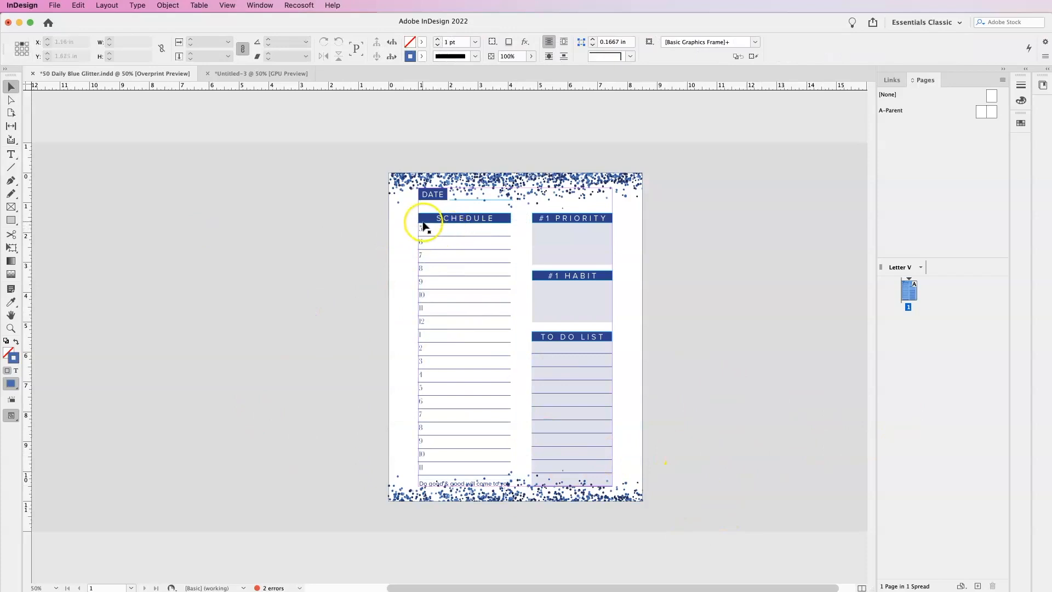
In the Untitled-3 document, add a text frame about 3.23 by 8.36 in under DATE listing hours 5 to 12 and 1 to 11.
left_click(234, 76)
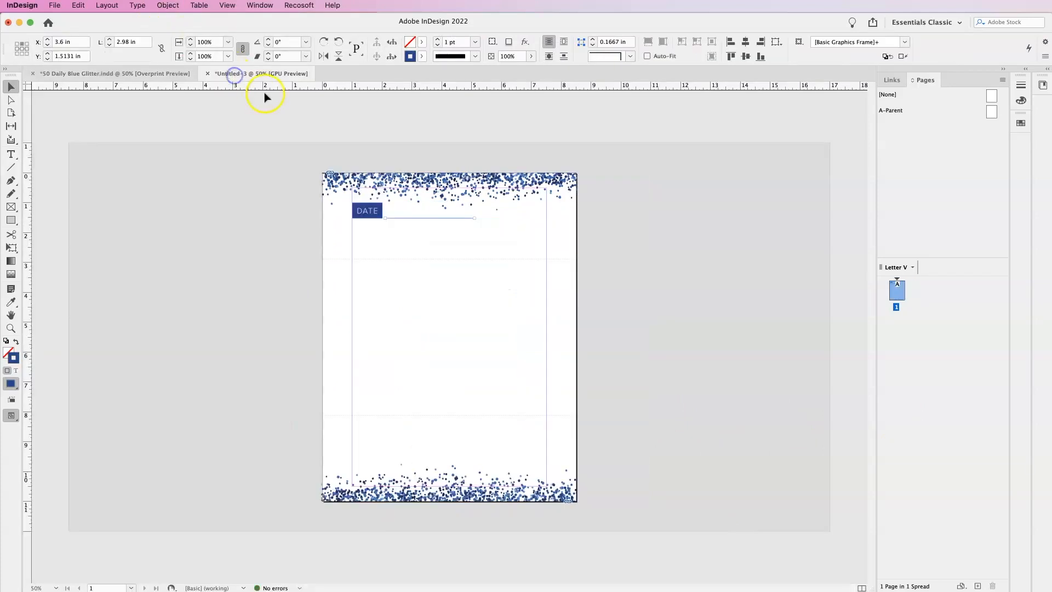
left_click(10, 155)
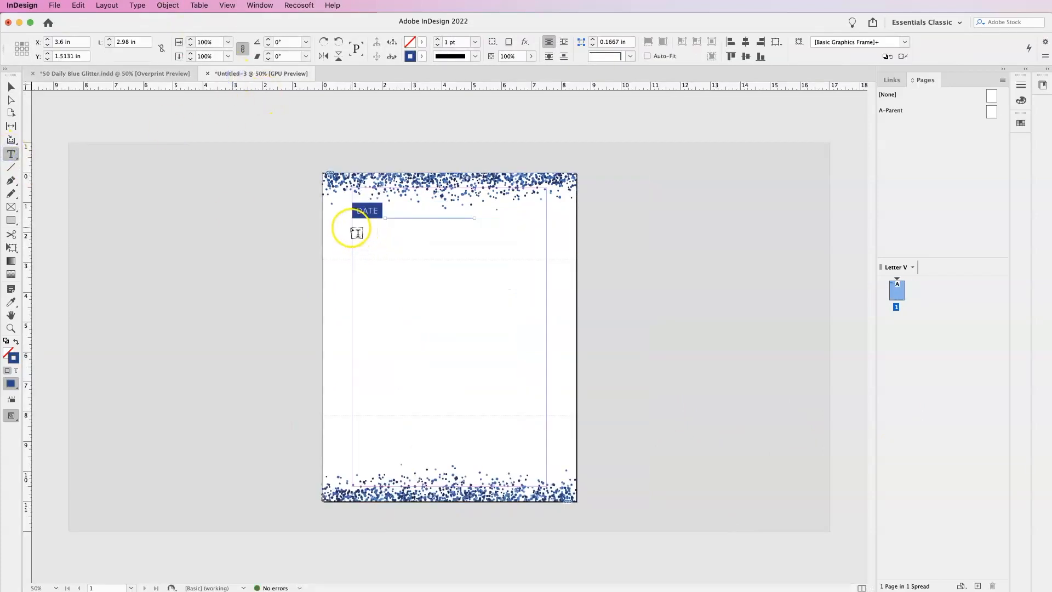
left_click_drag(352, 228, 450, 478)
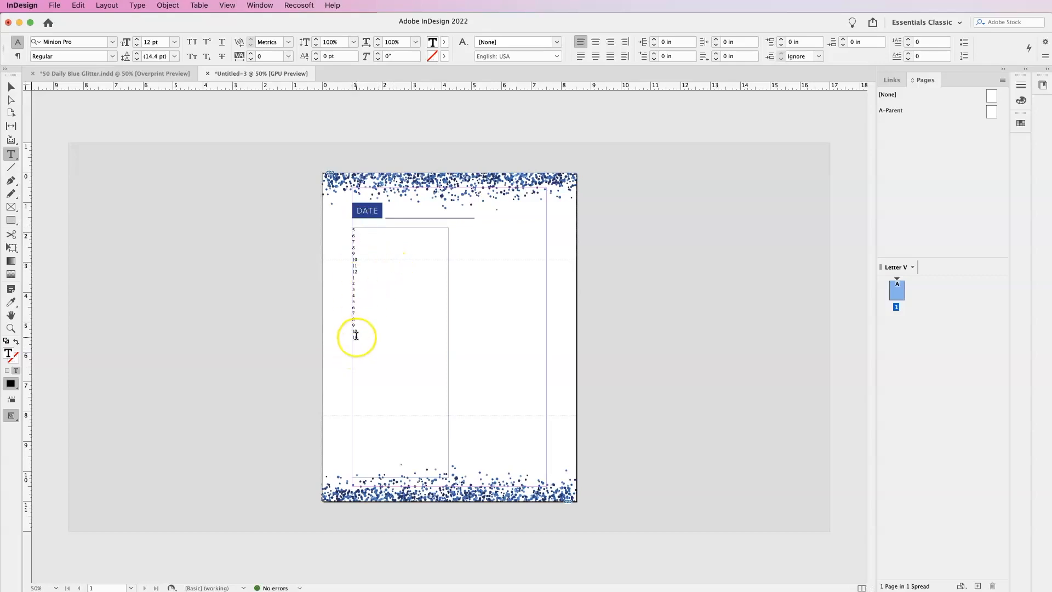
key("Escape")
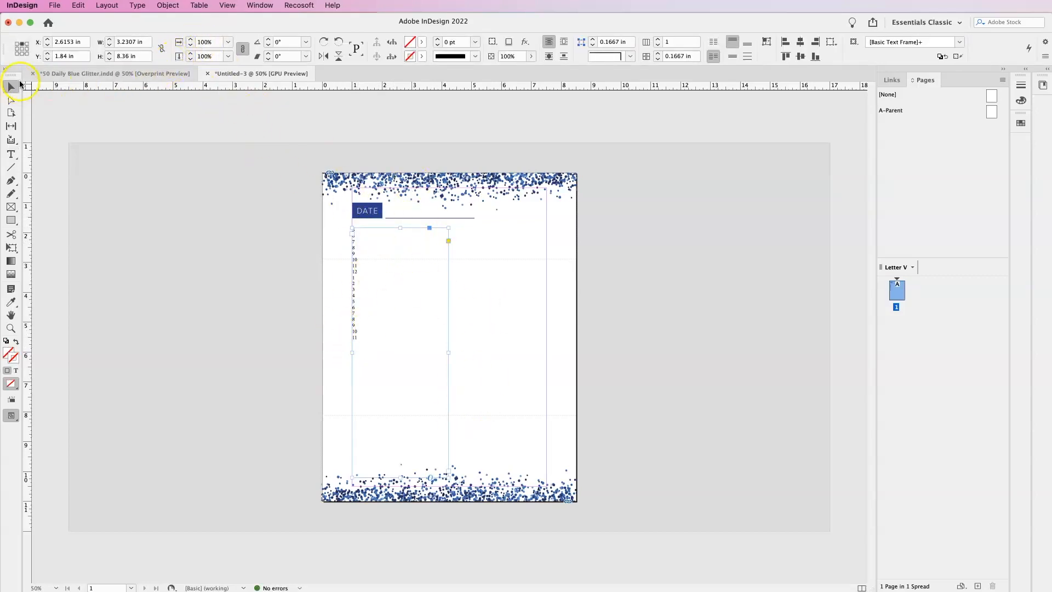
Set the hour list's font to Manhattan at 14 pt with 32 pt leading.
left_click(11, 154)
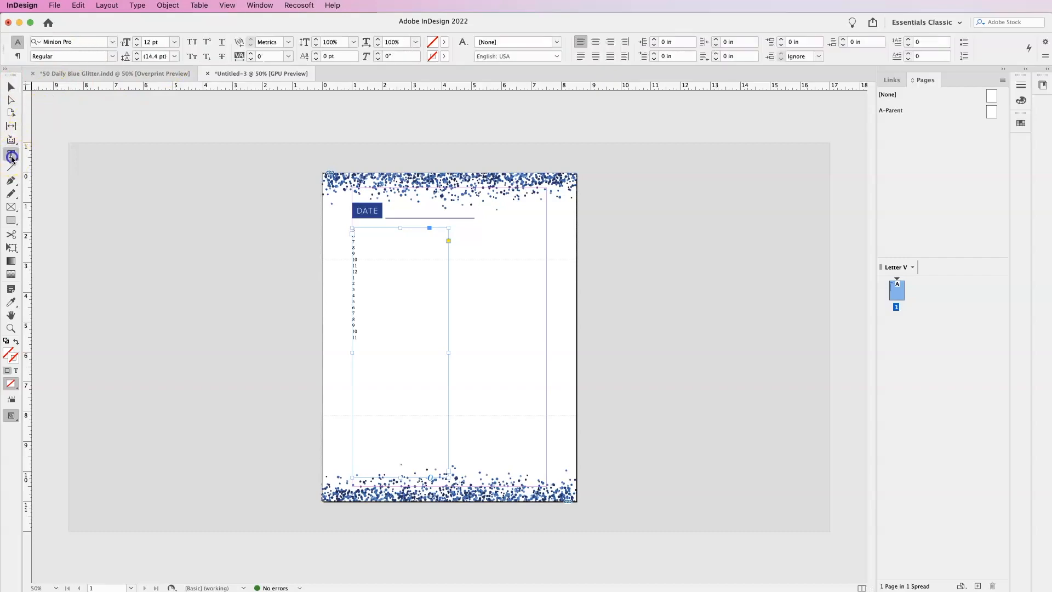
left_click(112, 42)
left_click(103, 42)
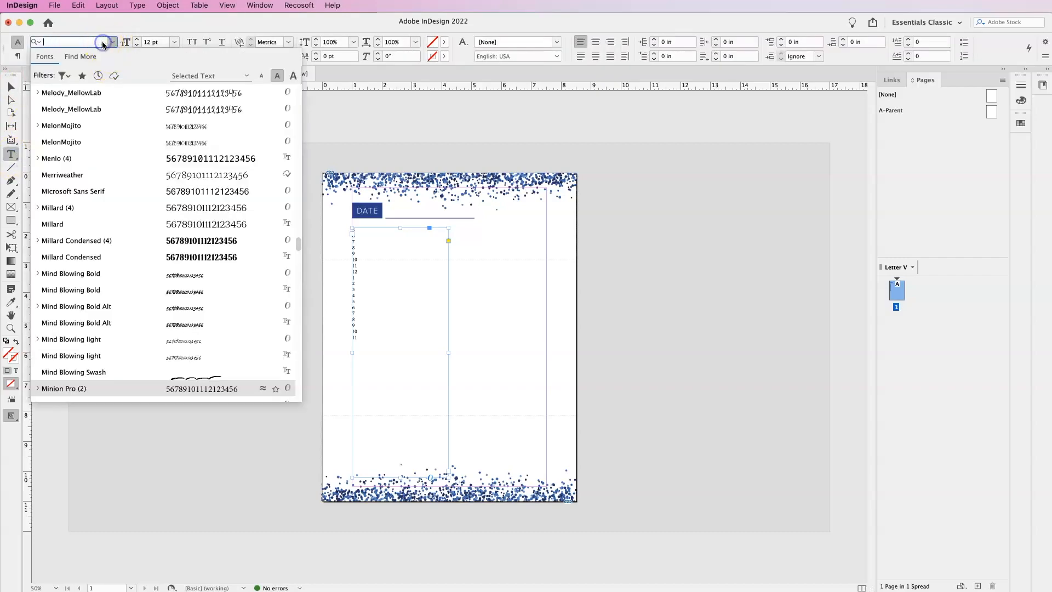
type("manhatt")
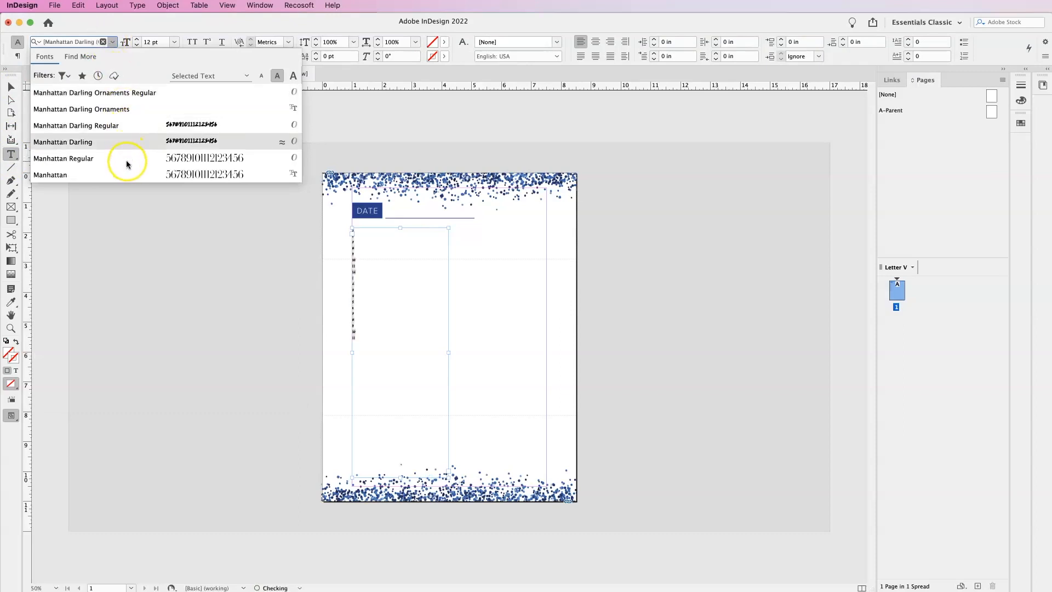
left_click(60, 175)
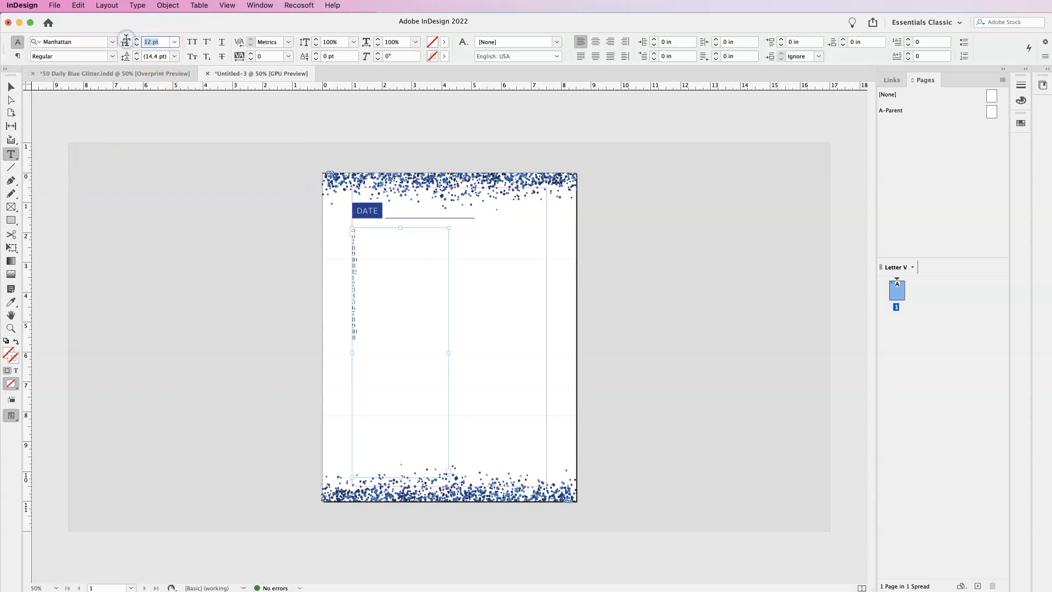
key("Tab")
type("32")
key("Return")
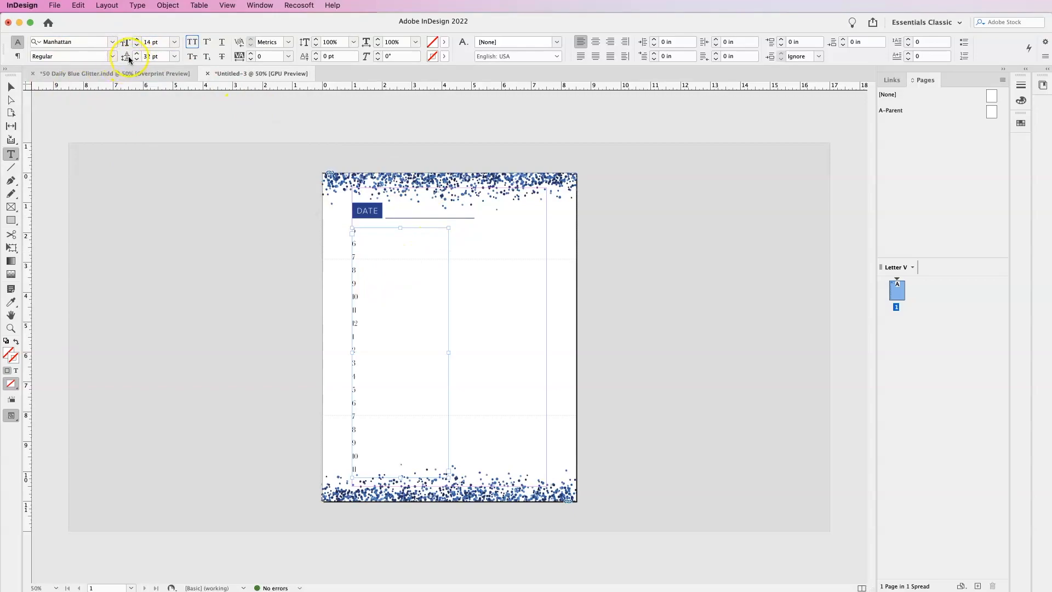
Narrow the hour list frame to about 0.65 in wide and park it on the pasteboard beside the page's left edge.
left_click(11, 86)
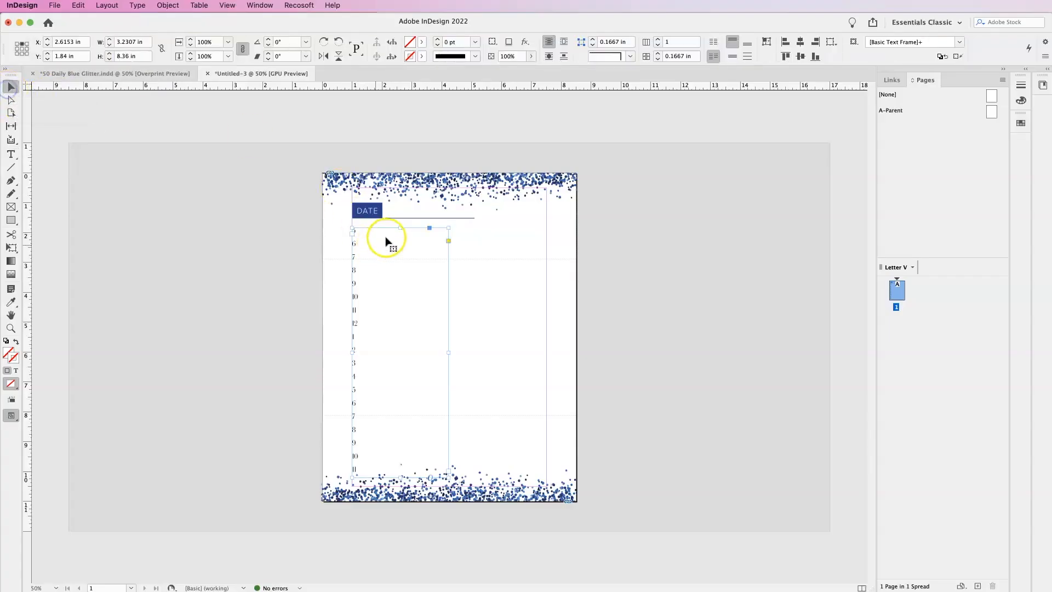
left_click_drag(422, 230, 423, 225)
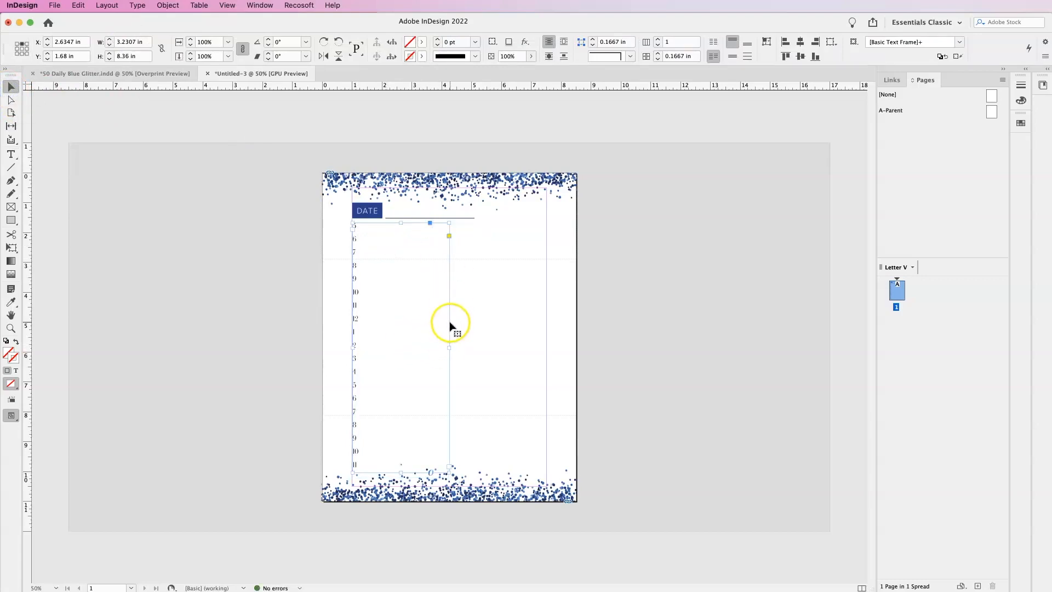
left_click_drag(450, 325, 294, 346)
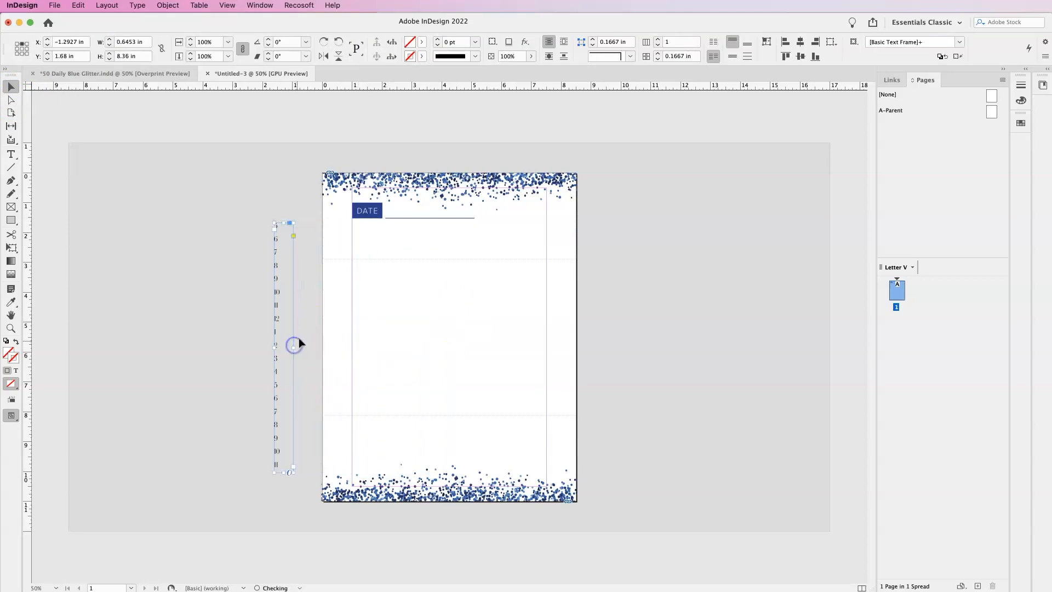
Draw a text frame about 3.63 by 8.24 in under the DATE box and create a paragraph style named Lines.
left_click(11, 160)
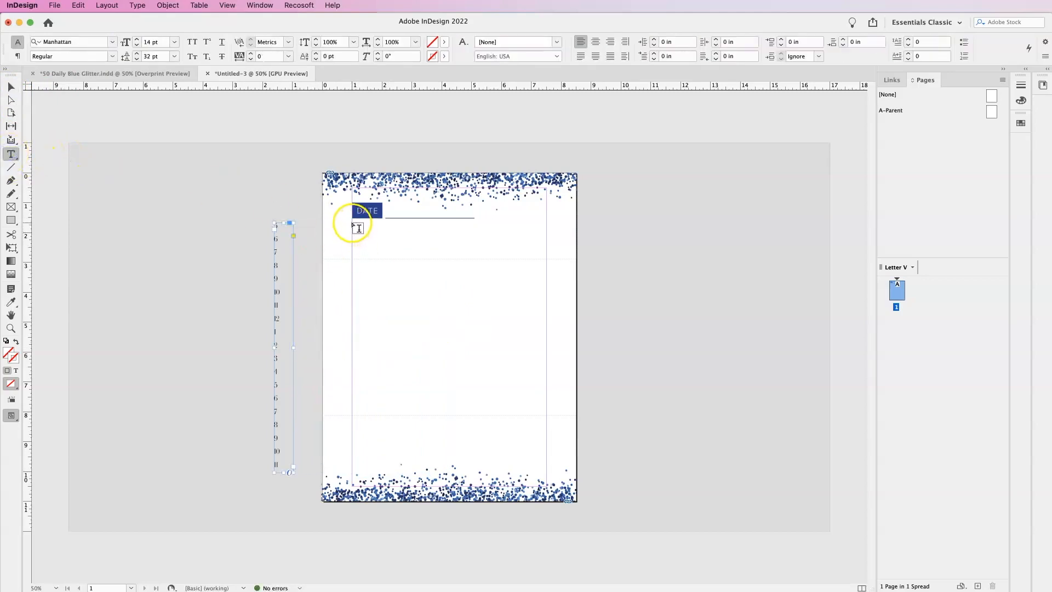
left_click_drag(354, 224, 461, 469)
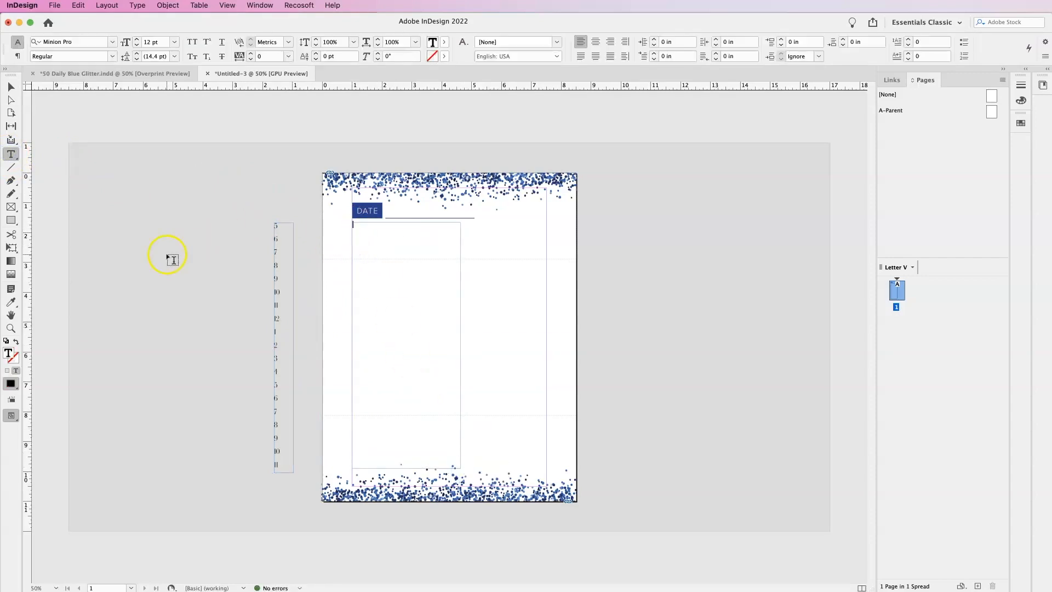
left_click(260, 5)
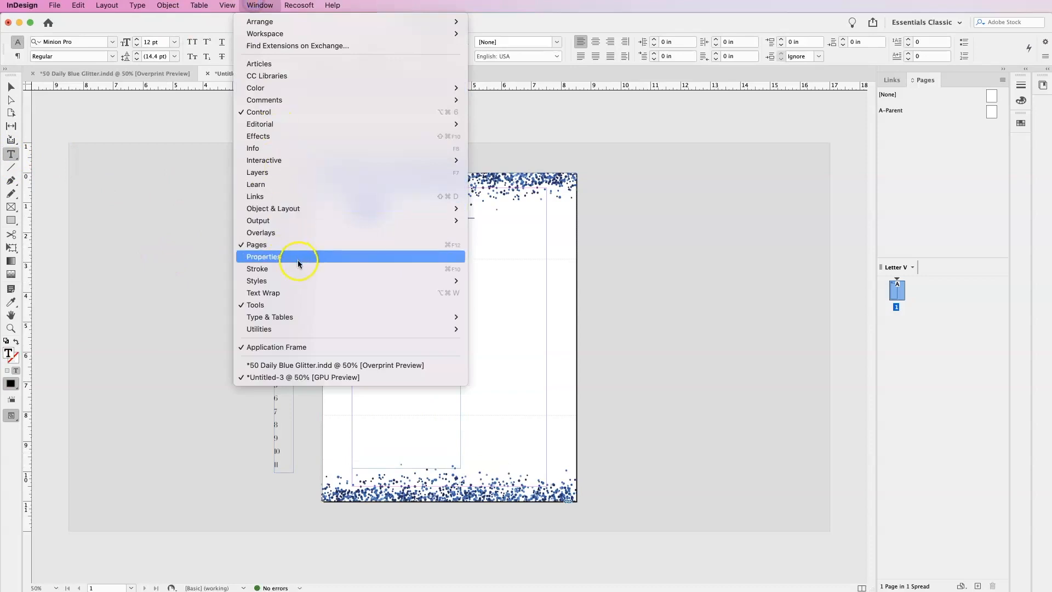
mouse_move(301, 282)
left_click(506, 318)
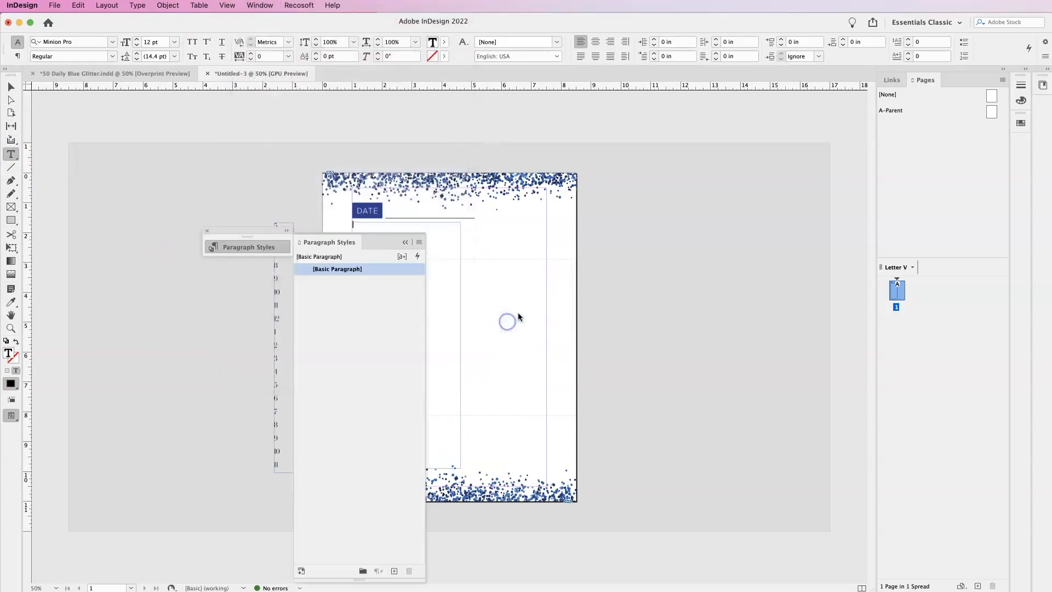
left_click(395, 571)
double_click(345, 282)
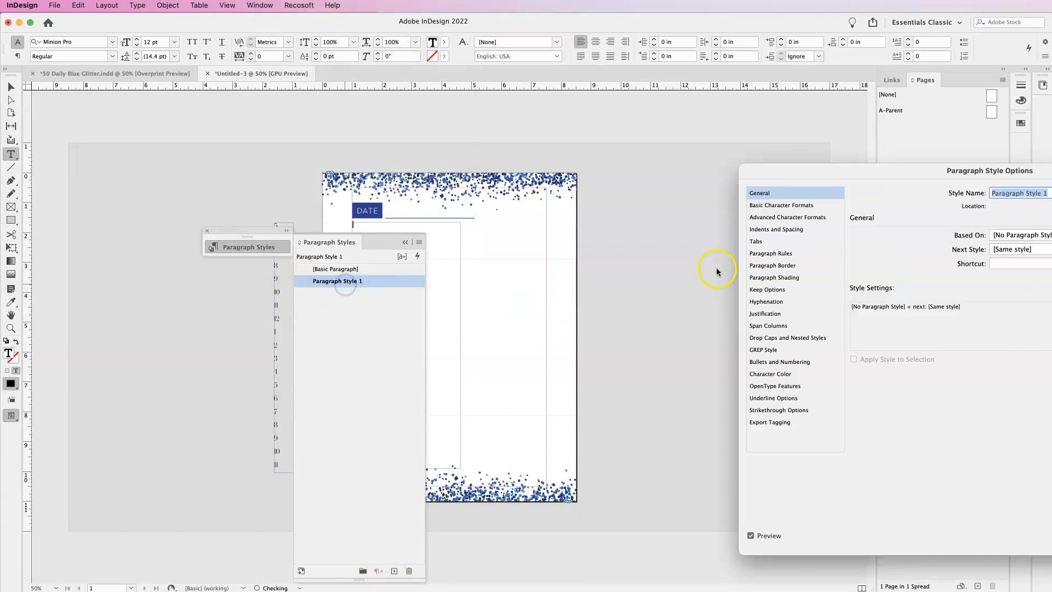
type("Lines")
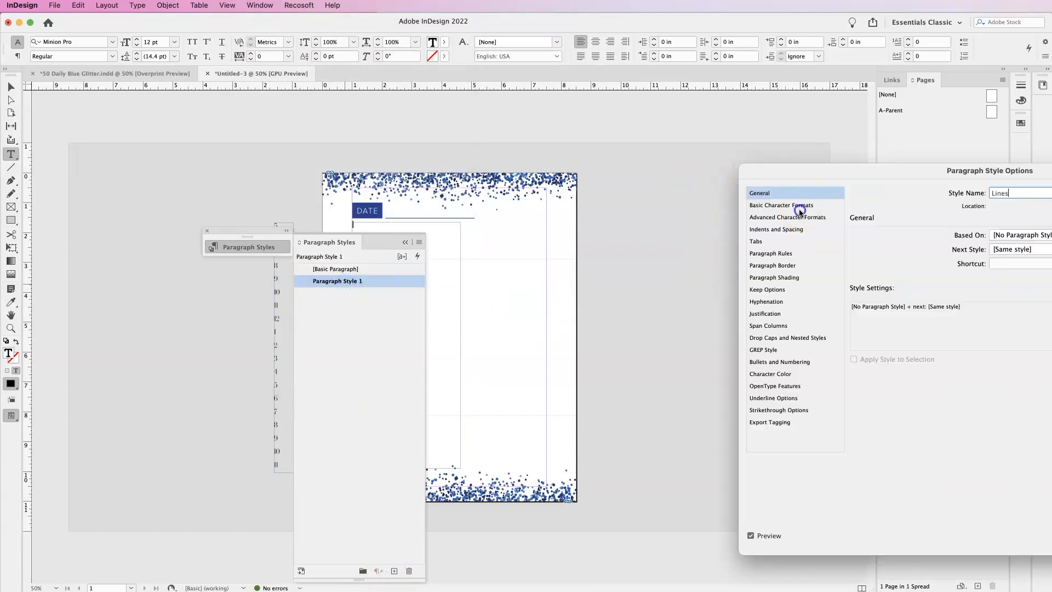
Set the Lines style's basic character formats to Manhattan, 14 pt size and 32 pt leading.
left_click(799, 209)
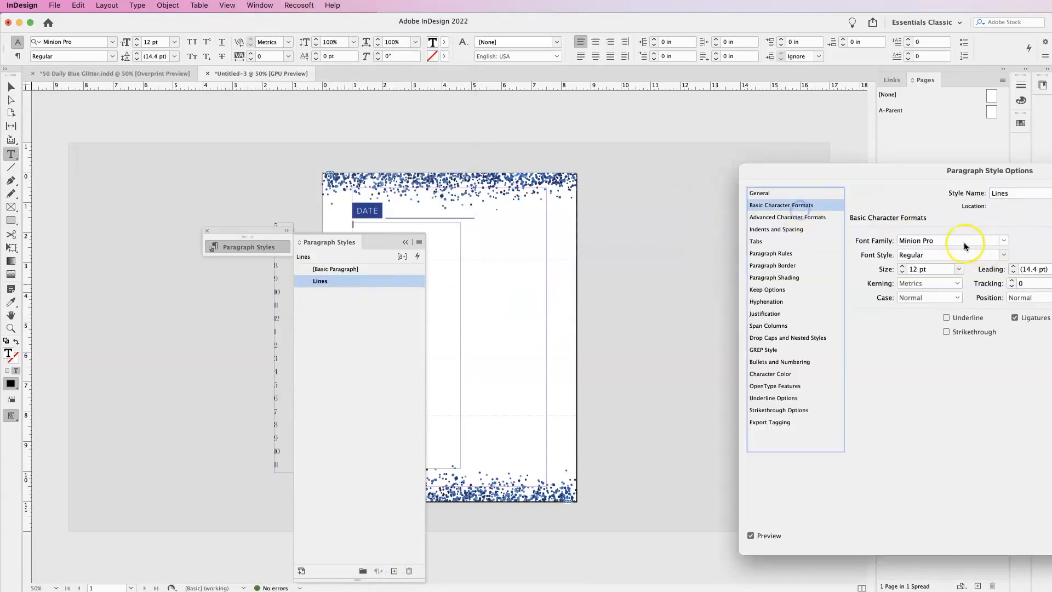
left_click(1001, 241)
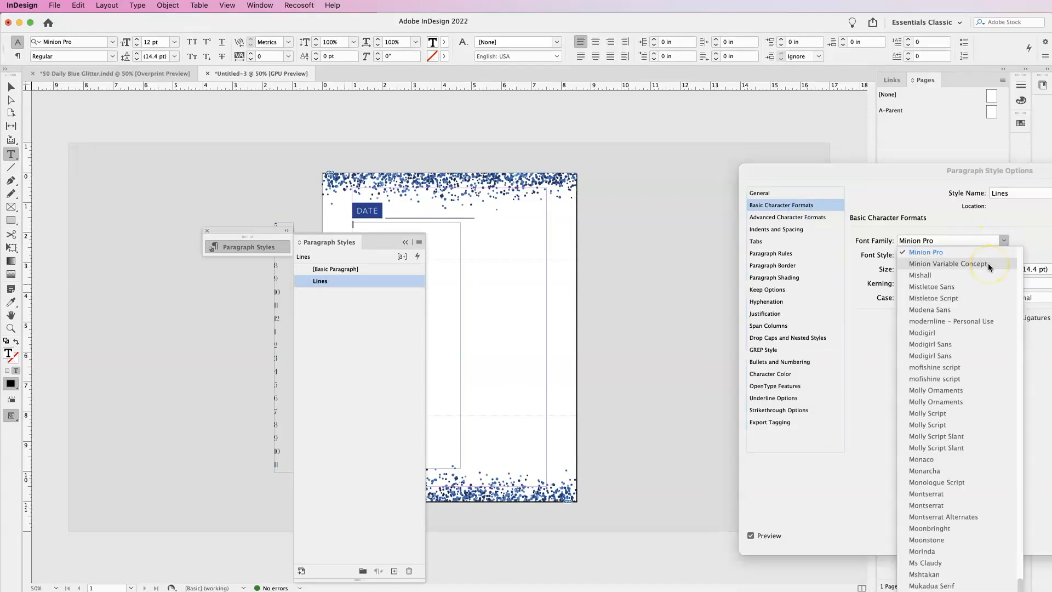
scroll(988, 267, "up", 5)
scroll(988, 267, "down", 4)
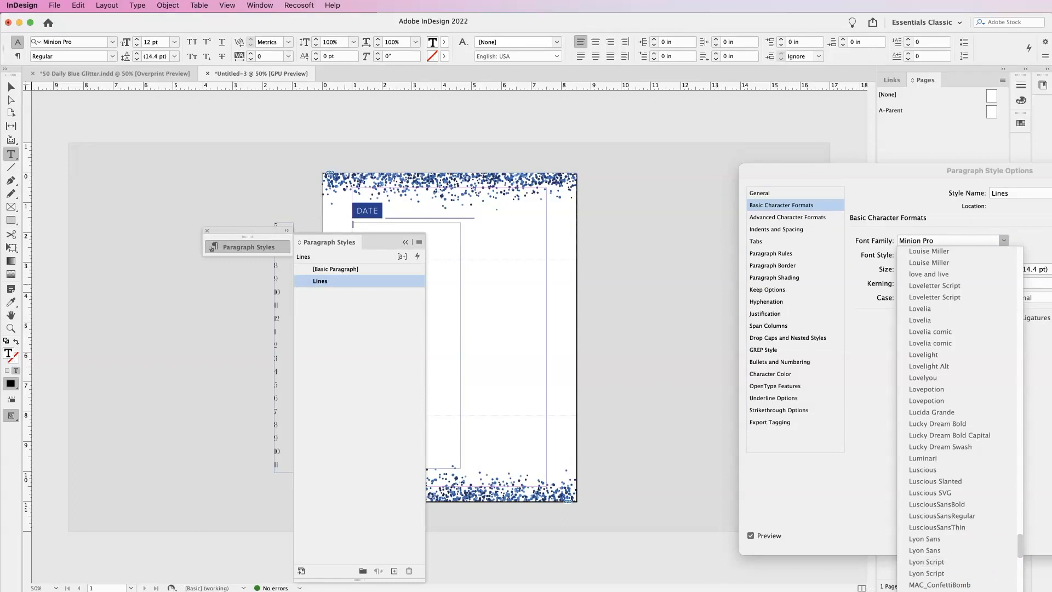
left_click(608, 335)
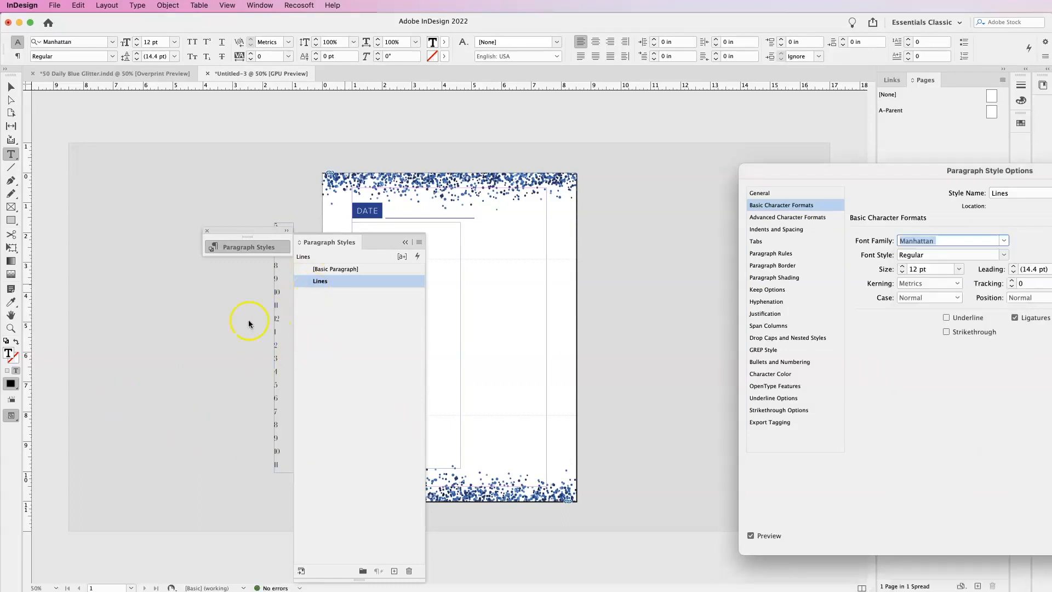
left_click(936, 271)
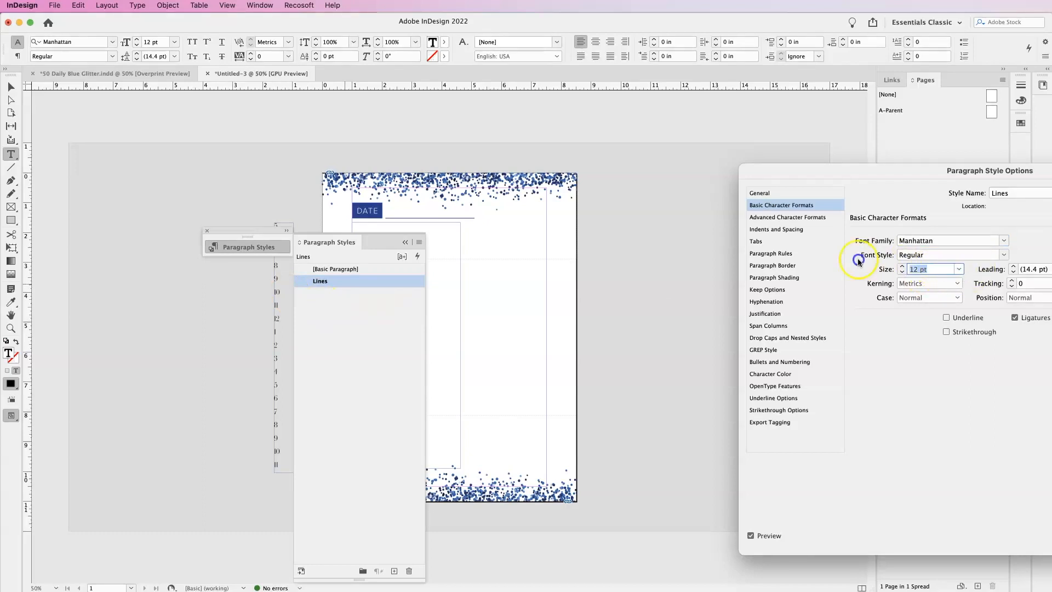
key("Tab")
type("32")
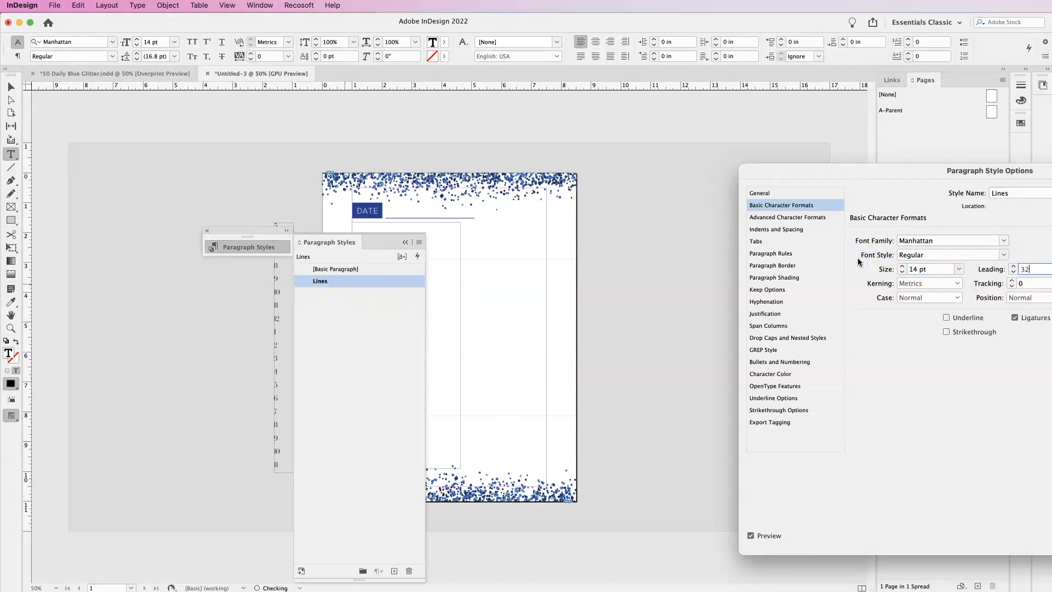
key("Tab")
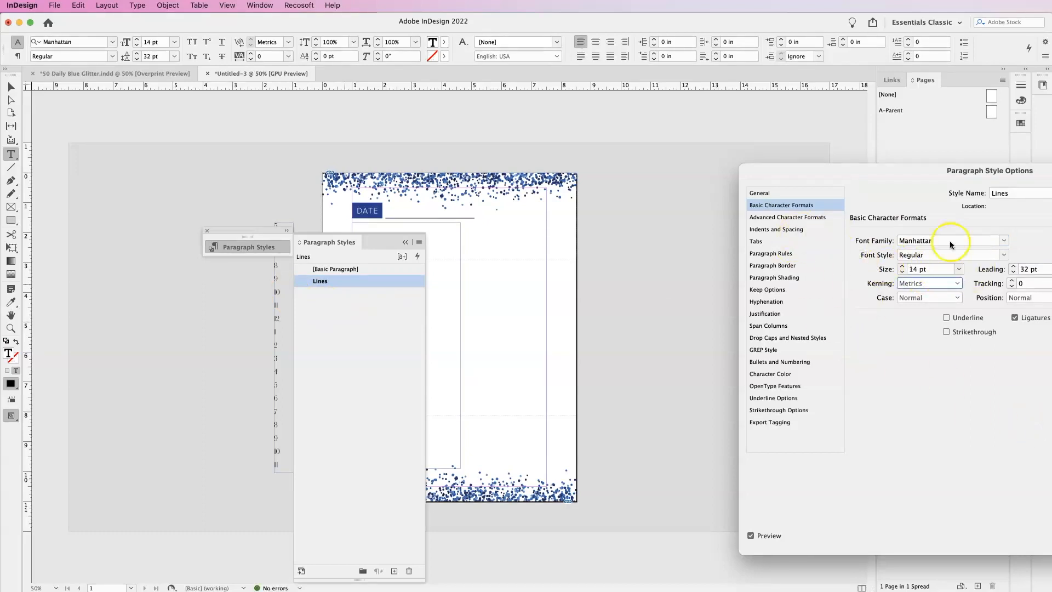
Turn on a 1 pt Rule Above in the Lines style, coloured C=100 M=90 Y=10 K=0, and save the style.
left_click(794, 255)
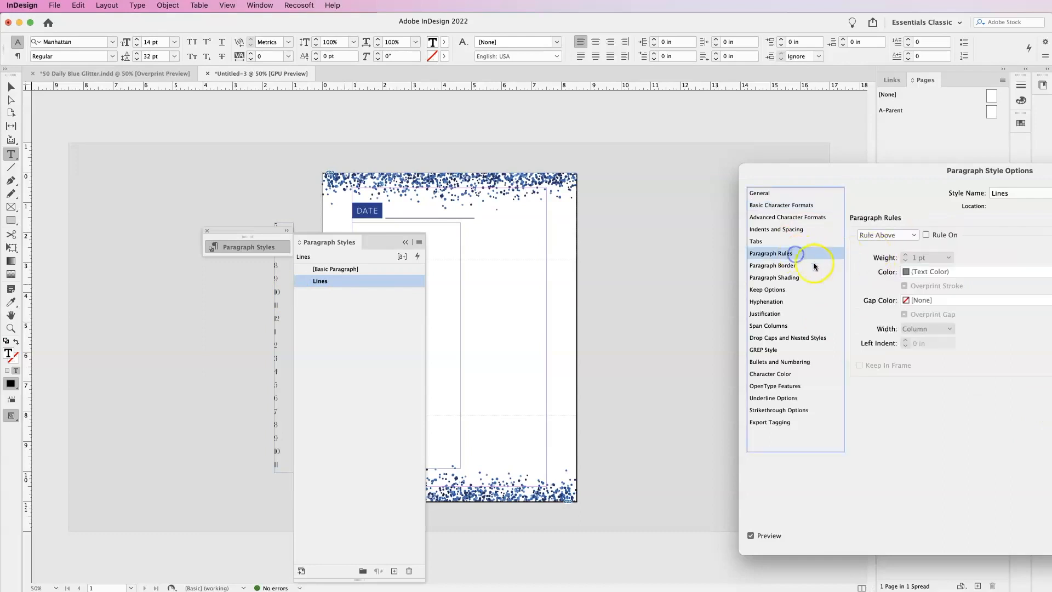
left_click(926, 235)
left_click(932, 272)
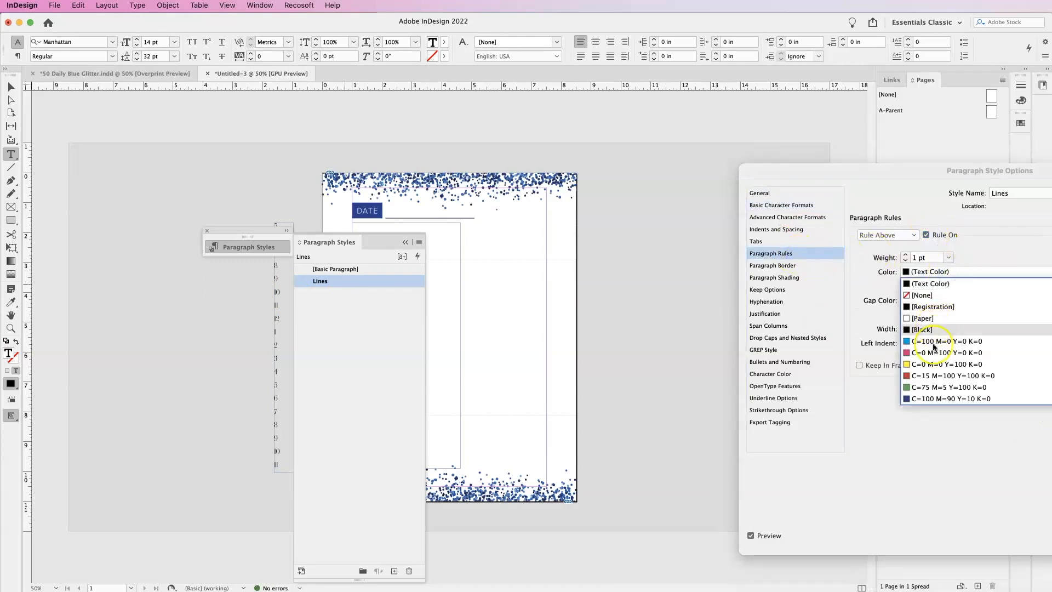
left_click(938, 398)
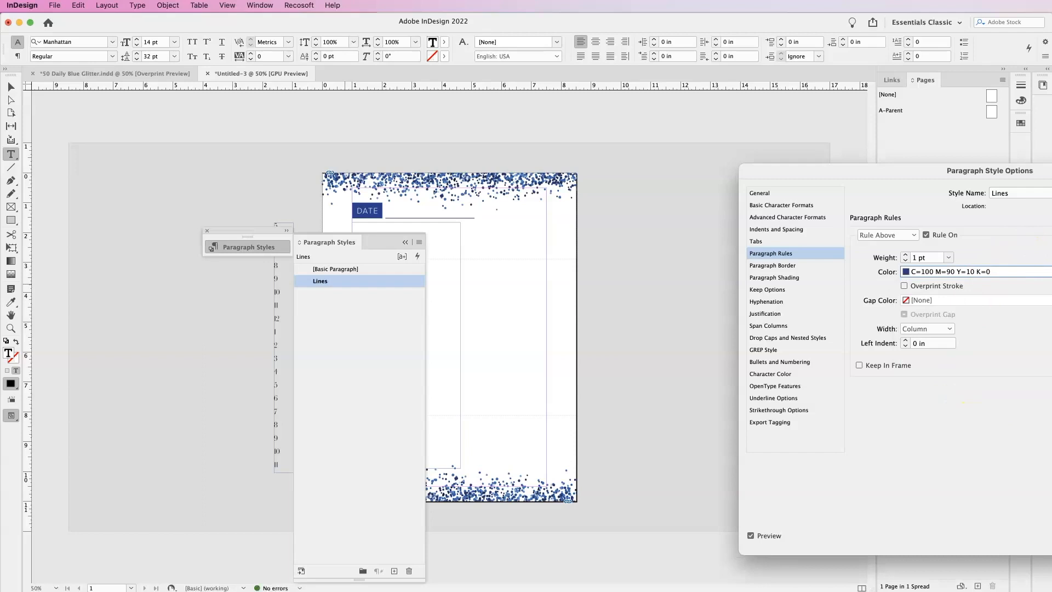
key("Return")
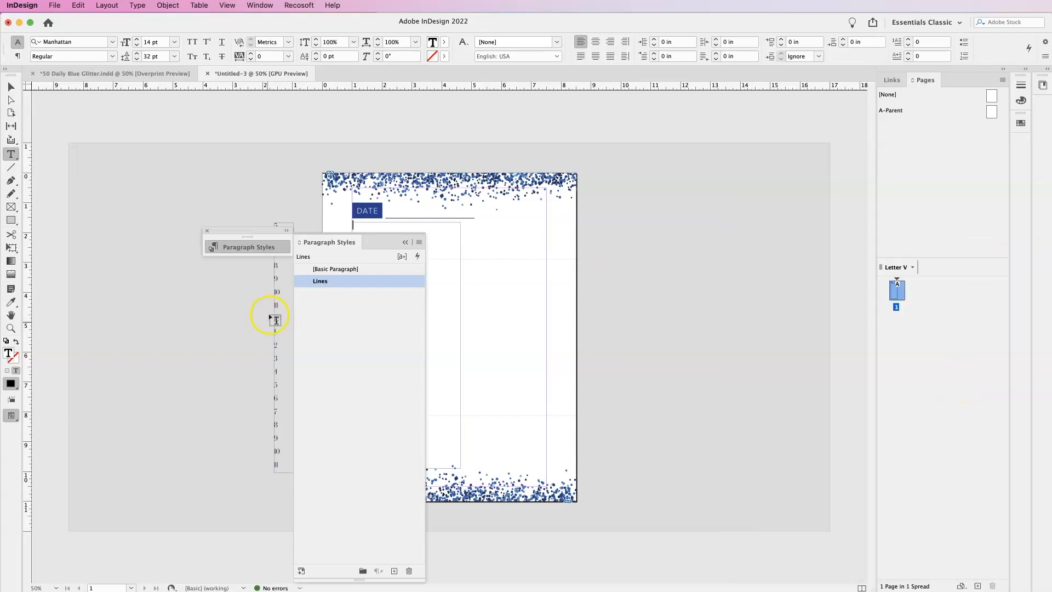
Move the Paragraph Styles panel off the page and fill the new text frame with ruled lines by adding empty paragraphs.
left_click(382, 234)
left_click_drag(382, 241, 717, 153)
left_click(387, 255)
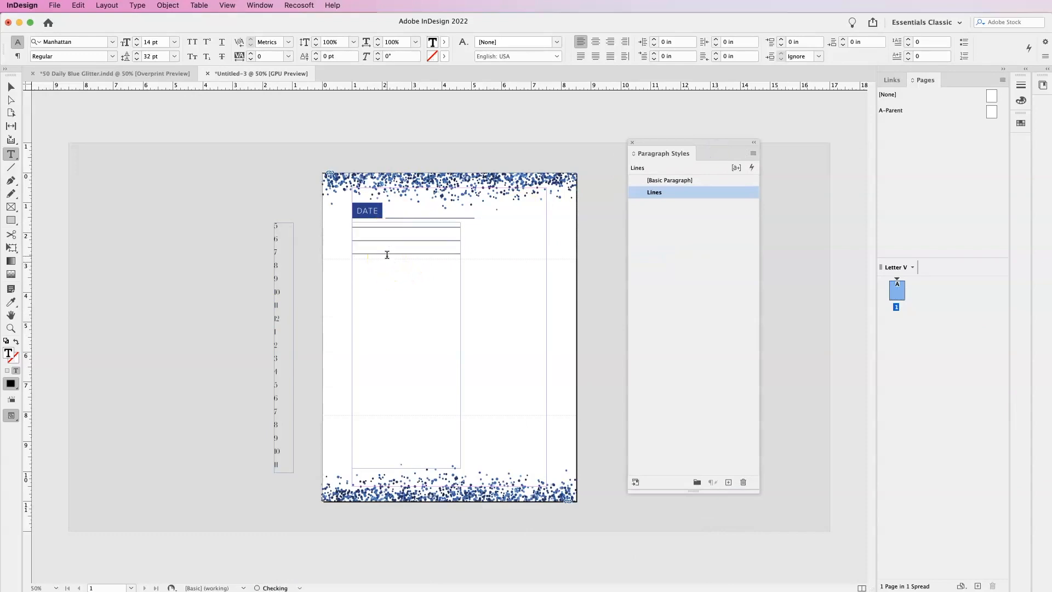
key("Return")
key("Return")
key("Return")
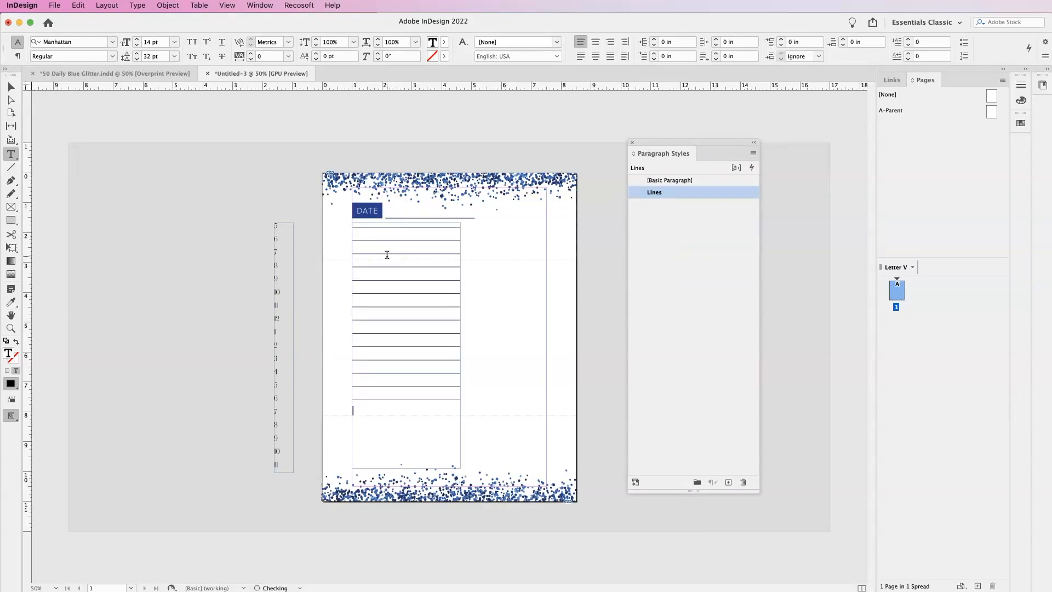
key("Return")
key("Return")
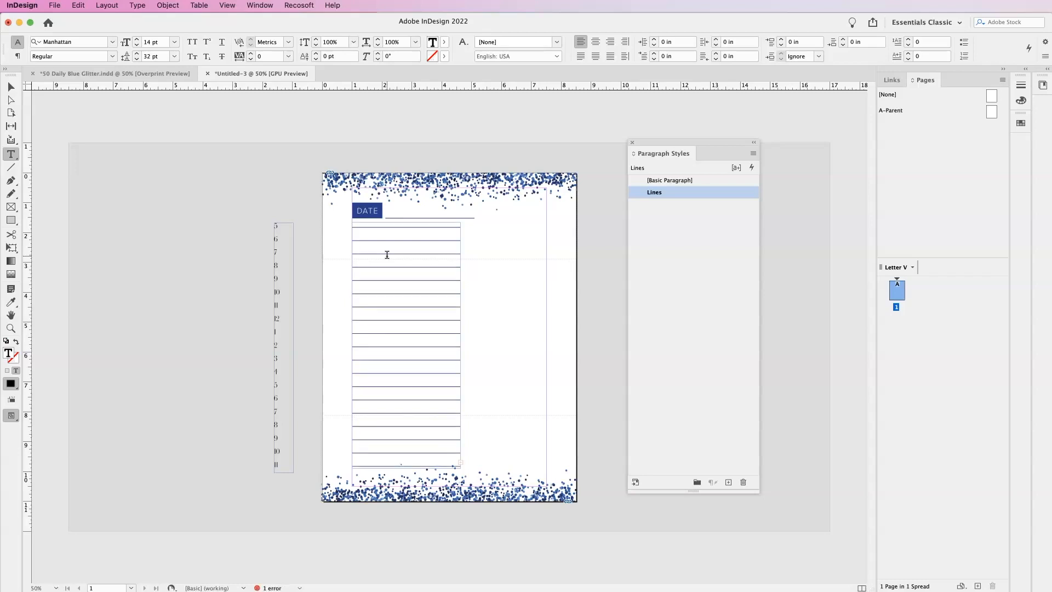
Narrow the ruled text frame to about 3.07 in wide and select the hour list frame on the pasteboard.
key("Escape")
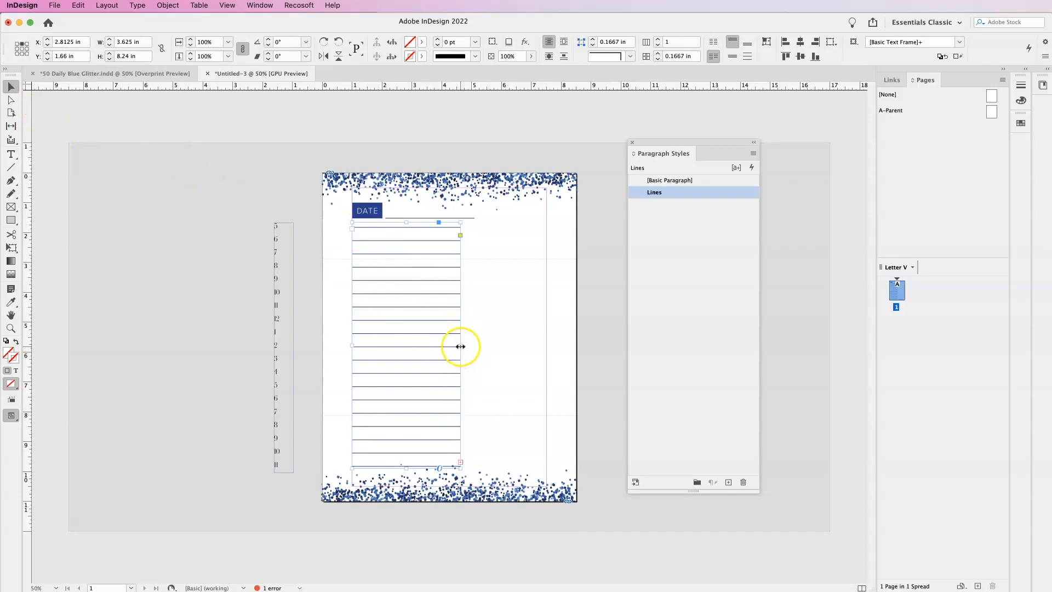
left_click_drag(460, 345, 444, 345)
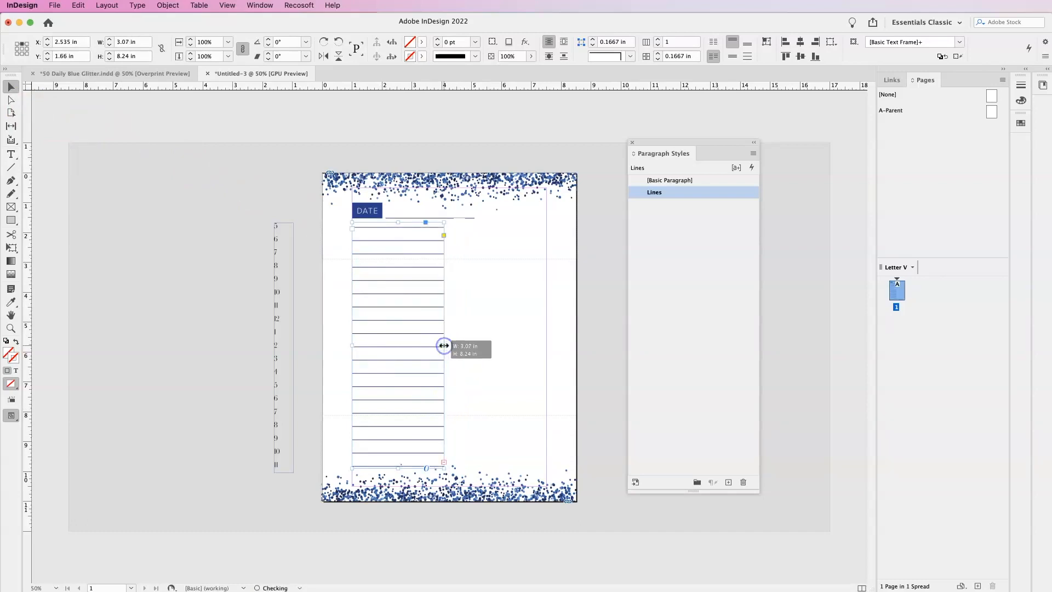
left_click(280, 254)
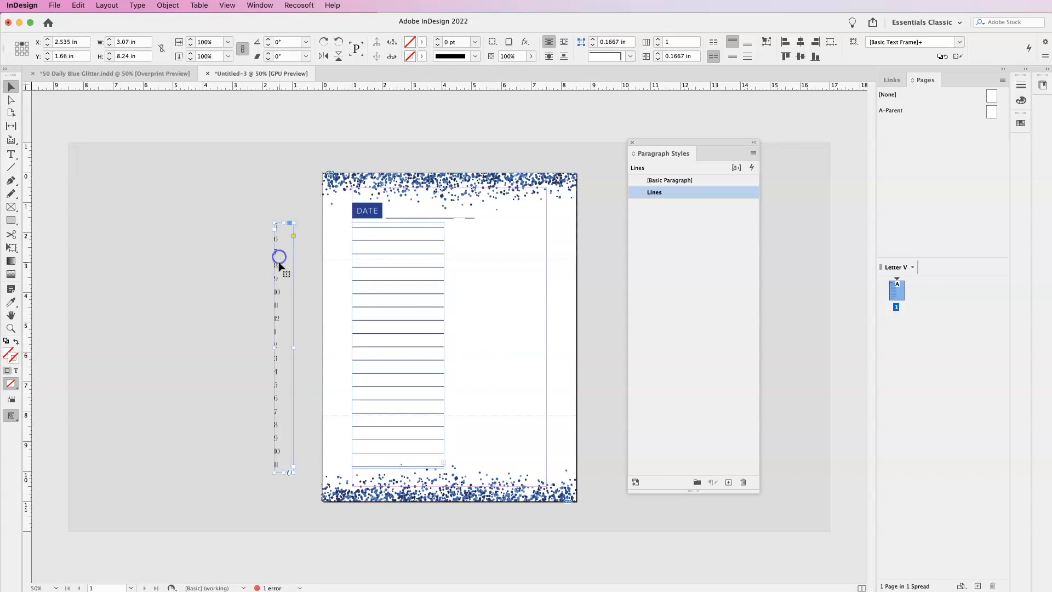
Place the hour list over the ruled frame at the page's left margin and shift both frames down so the hours sit on the lines.
left_click_drag(280, 268, 357, 265)
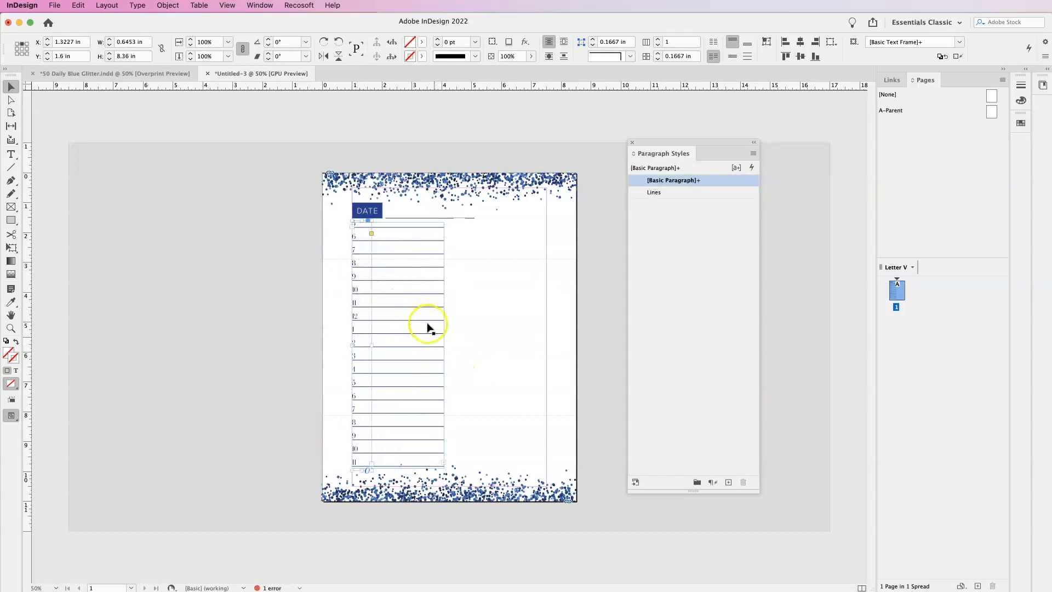
left_click_drag(437, 329, 437, 336)
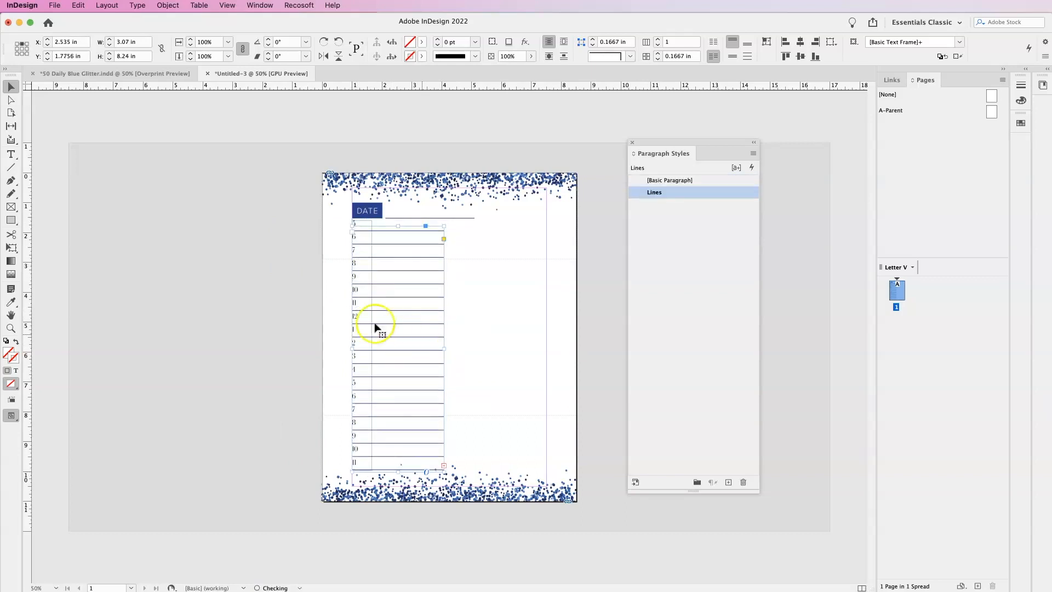
left_click(363, 228)
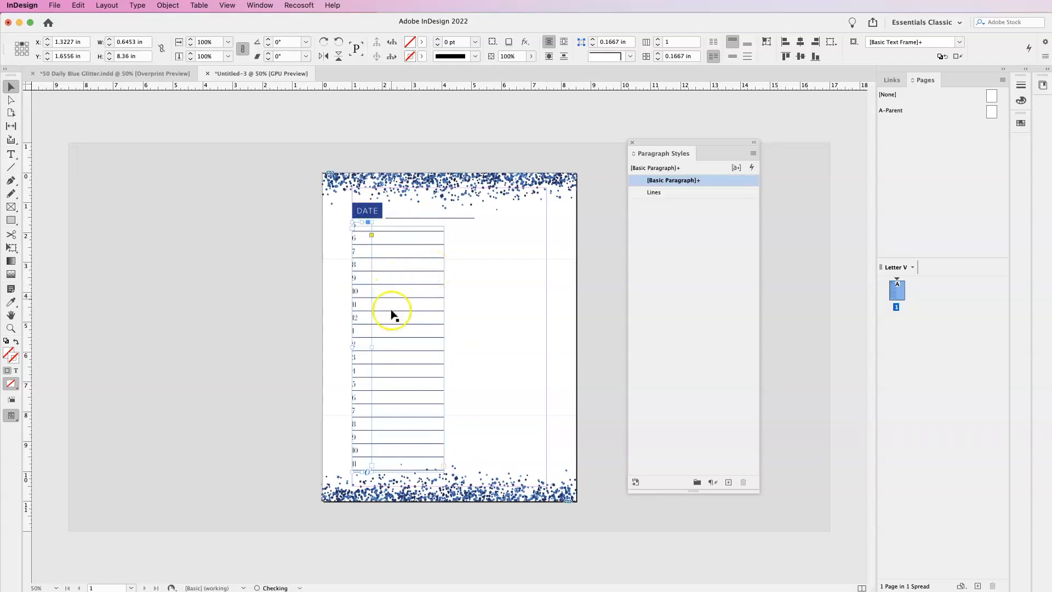
left_click(475, 413)
left_click(268, 266)
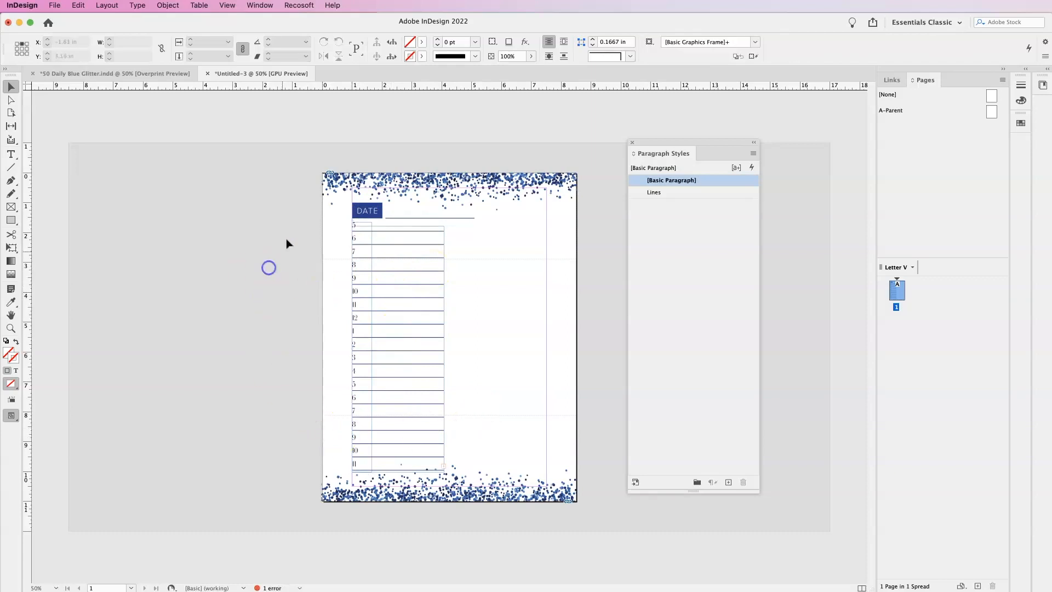
left_click(371, 262)
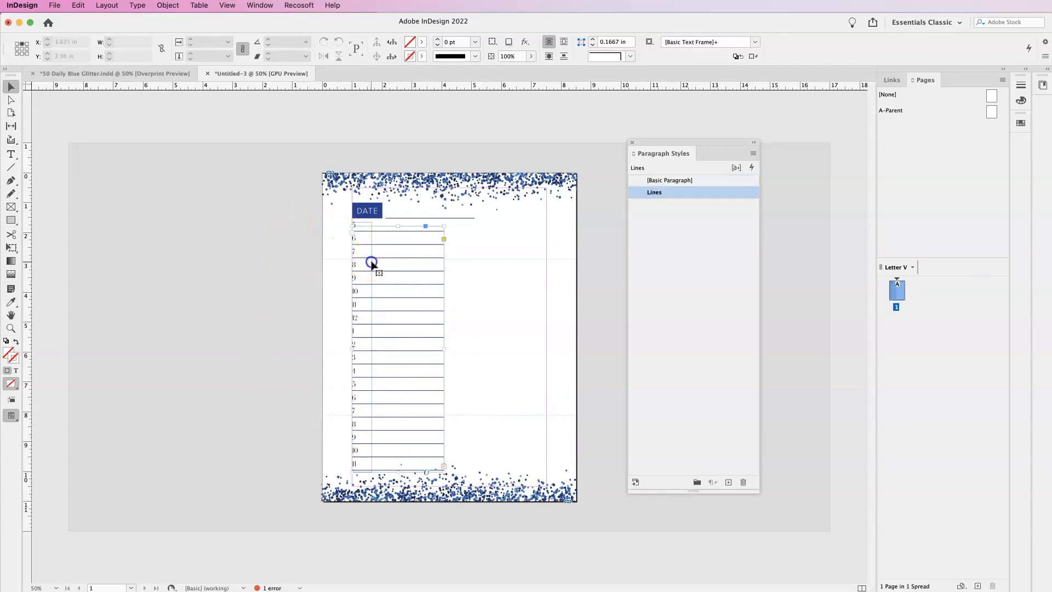
Group the DATE label with the line beside it.
left_click(366, 212)
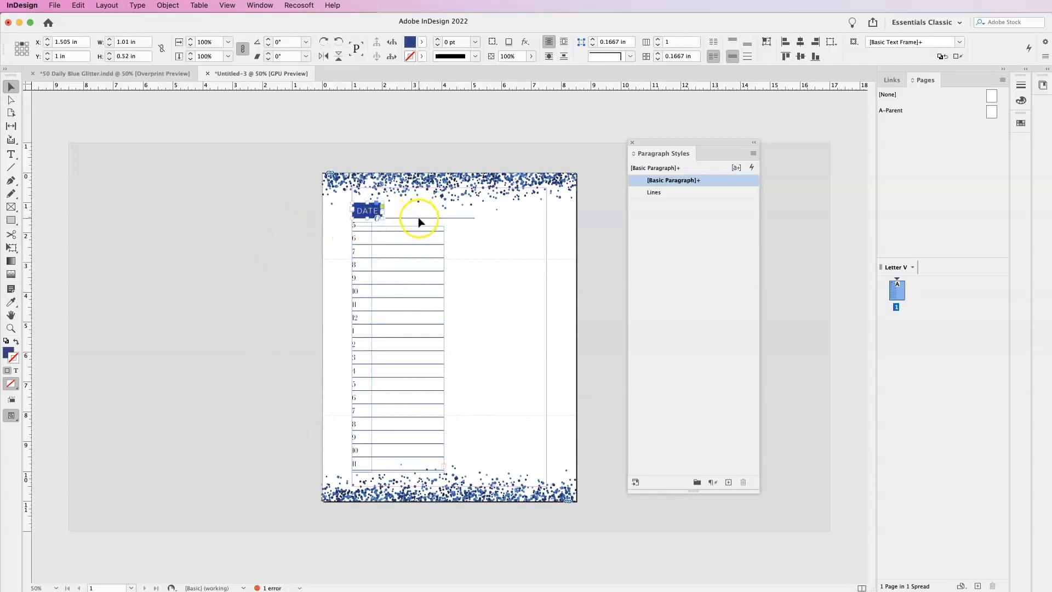
left_click(424, 217)
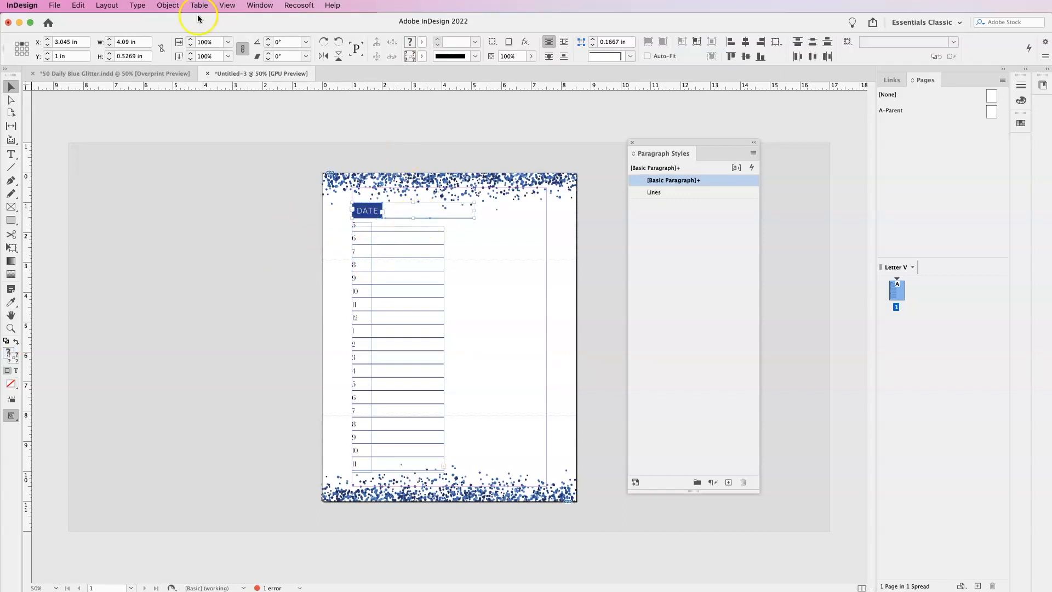
left_click(167, 5)
left_click(189, 78)
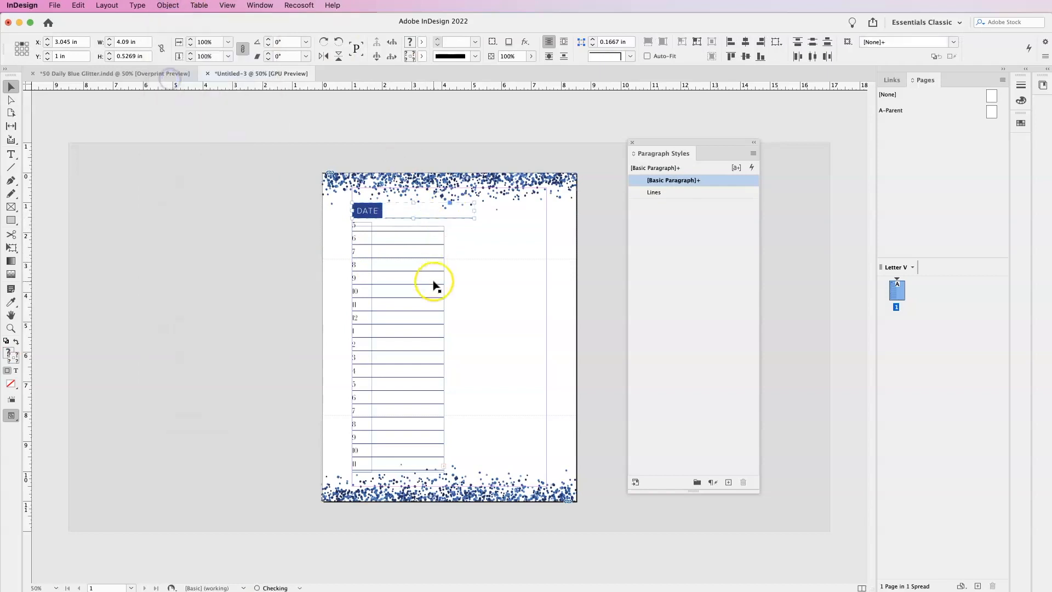
Nudge the DATE label group up to a Y position of 0.6389 in and deselect it.
key("Up")
key("Up")
key("Up")
key("Up")
key("Up")
key("Up")
key("Up")
key("Up")
key("Up")
key("Up")
key("Up")
key("Up")
key("Up")
key("Up")
key("Up")
key("Up")
key("Up")
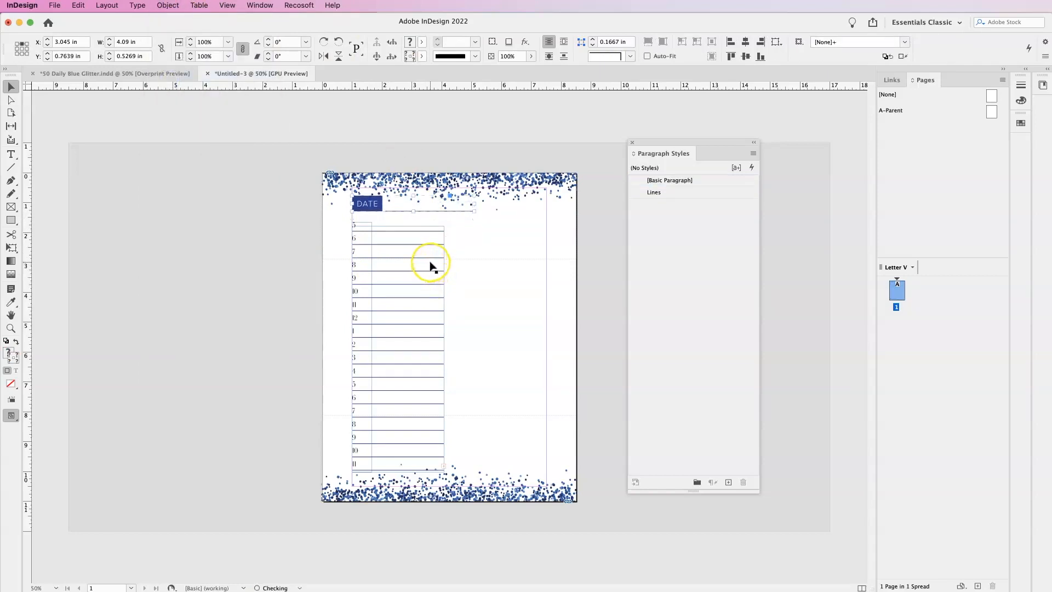
key("Up")
key("Up")
key("Up")
key("Up")
key("Up")
key("Up")
key("Up")
key("Up")
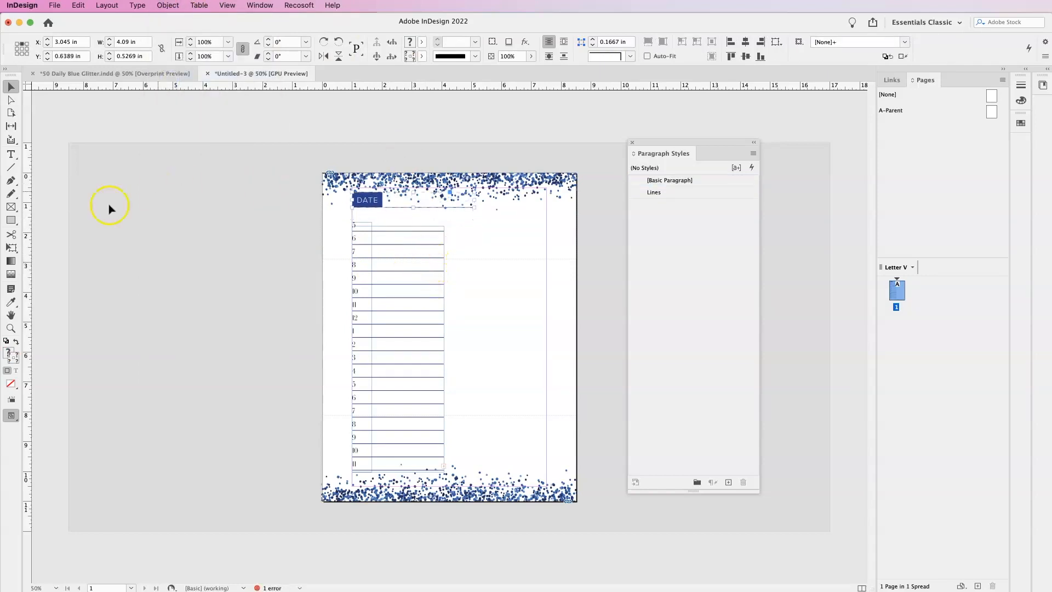
left_click(191, 169)
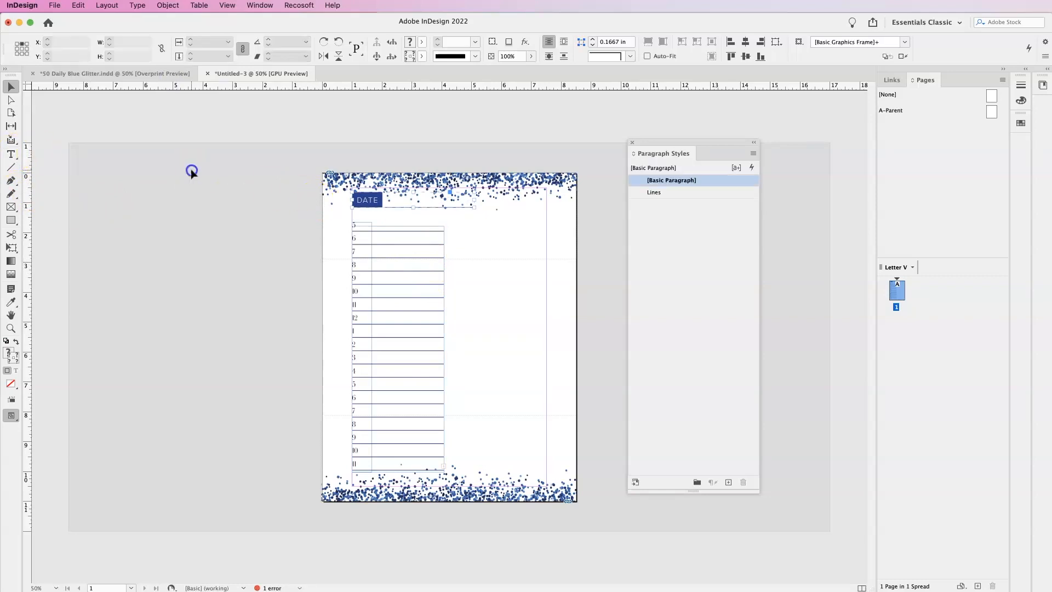
left_click(371, 201)
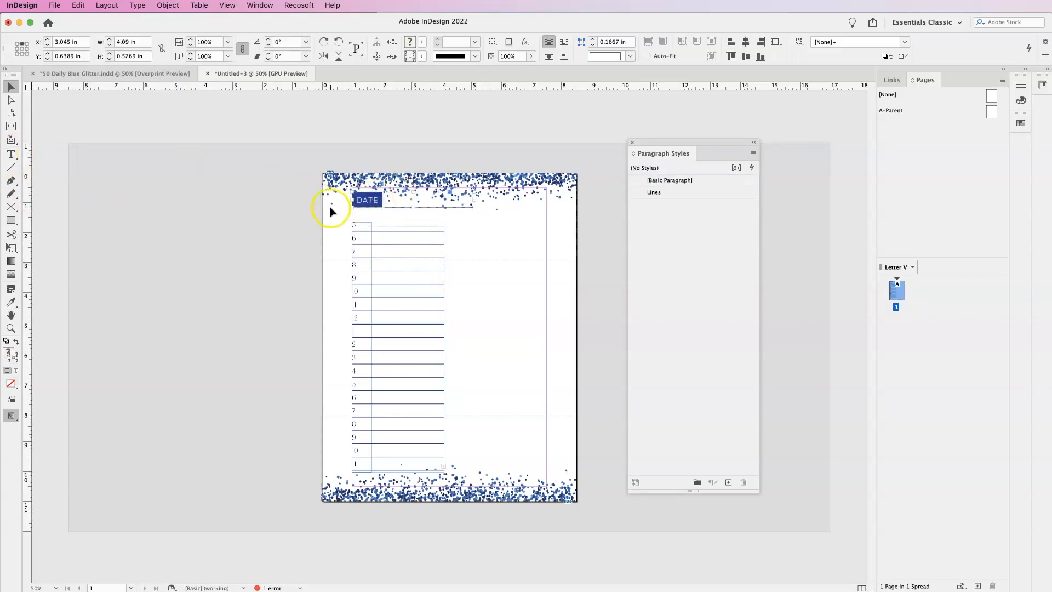
left_click(139, 232)
Draw a text frame about 3.23 in wide and 0.49 in tall between the DATE label and the hourly schedule.
key("t")
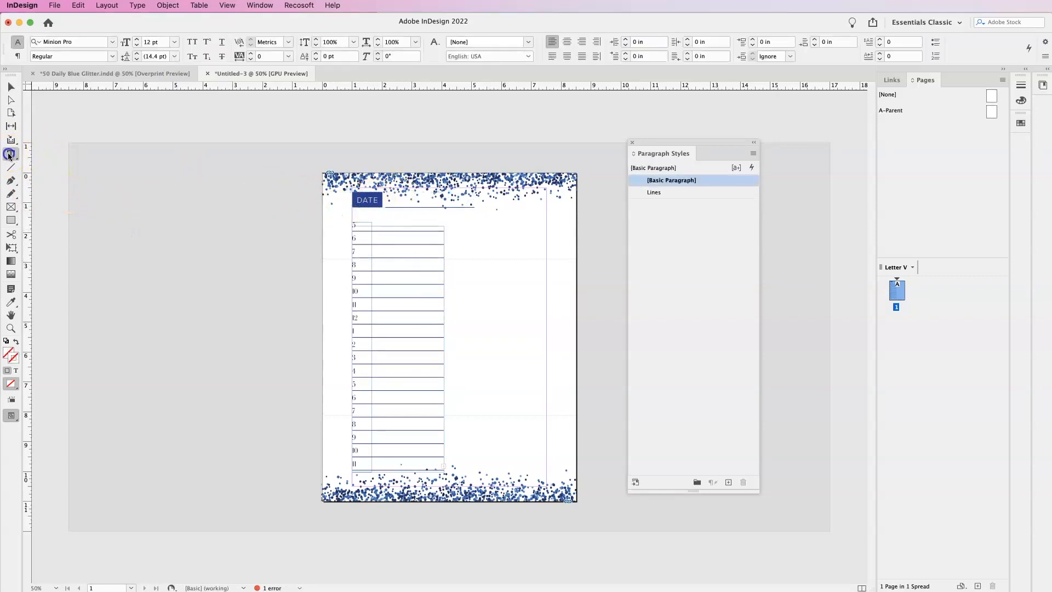
left_click(355, 227)
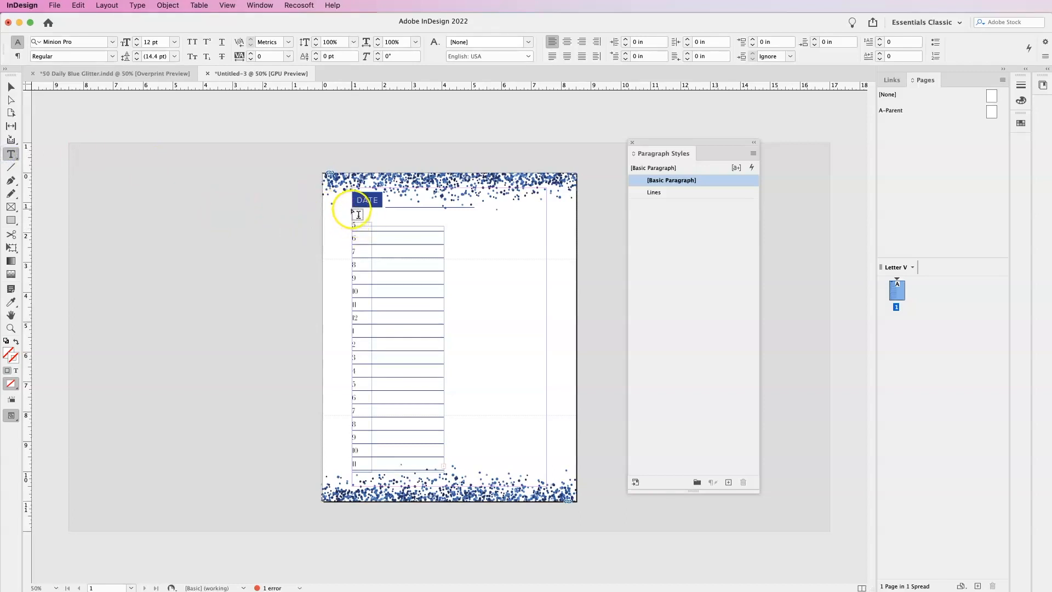
left_click_drag(357, 207, 449, 223)
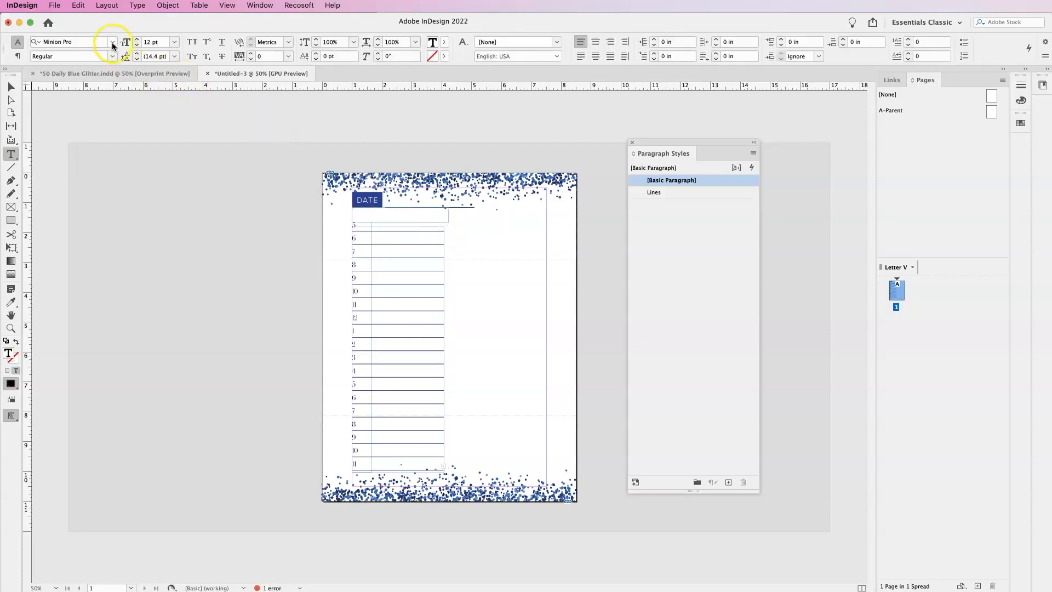
Set the new text frame's font to Proxima Nova Light at 19 pt.
left_click(111, 41)
scroll(218, 220, "down", 10)
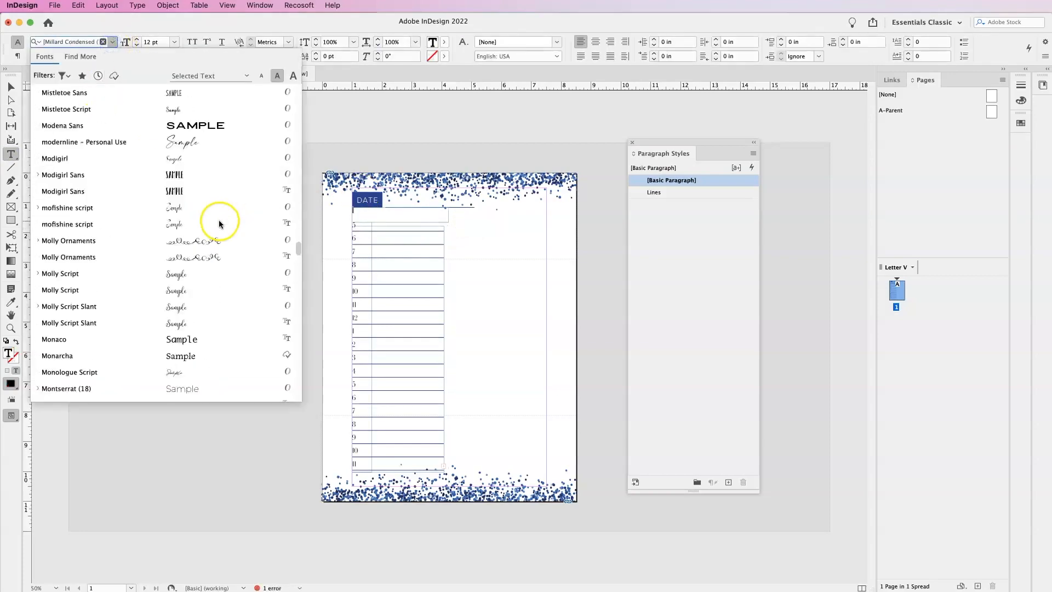
scroll(219, 220, "down", 5)
left_click(103, 42)
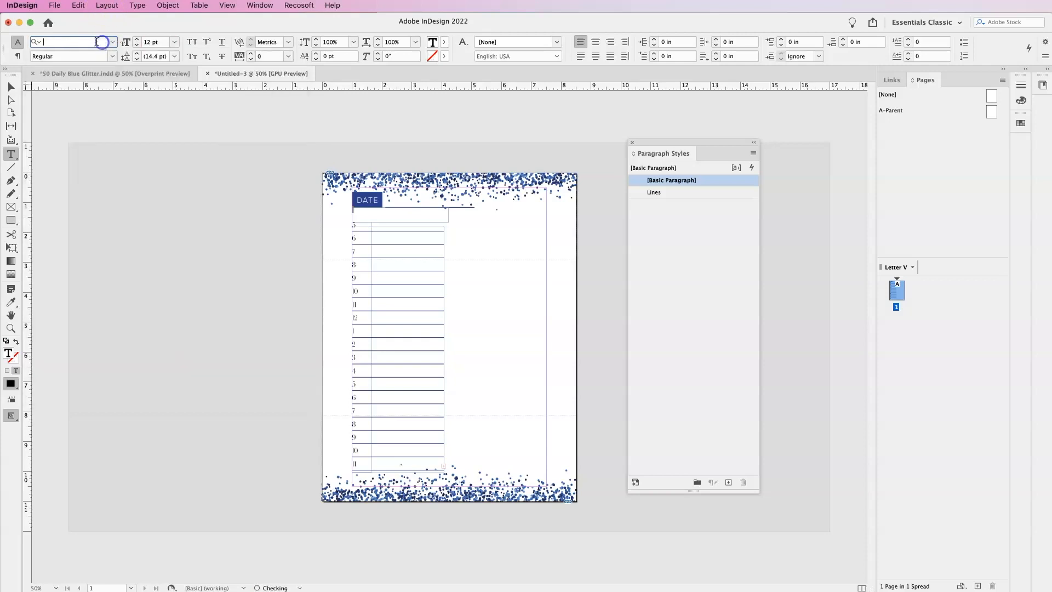
type("proxim")
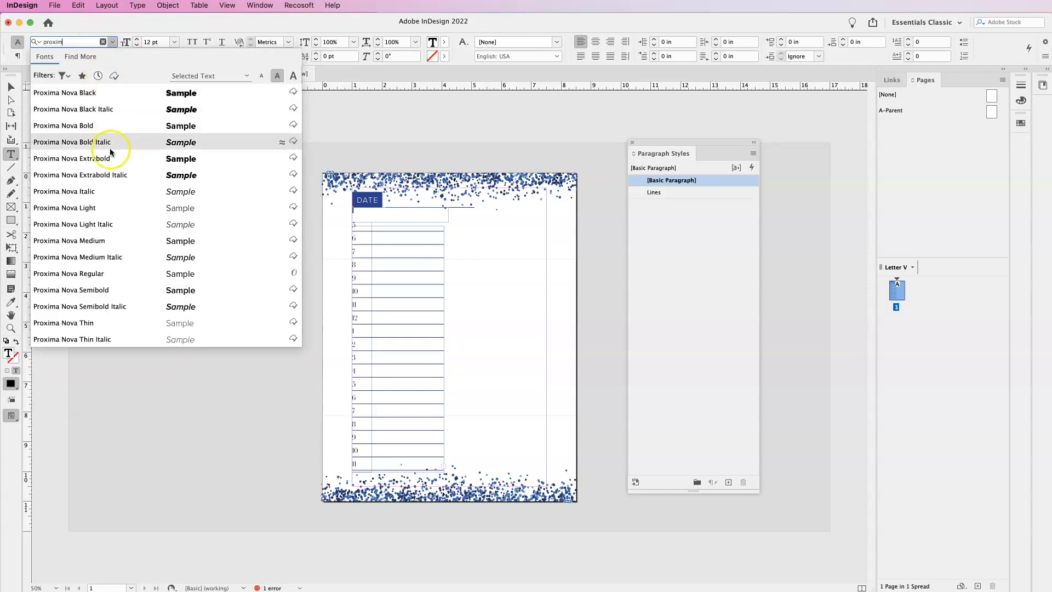
left_click(109, 210)
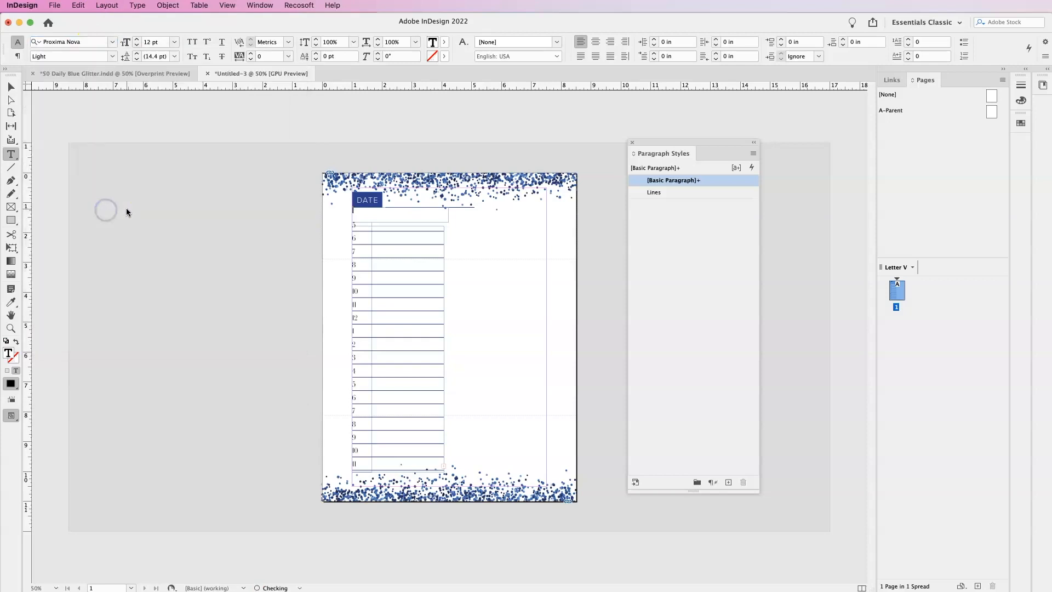
left_click(172, 42)
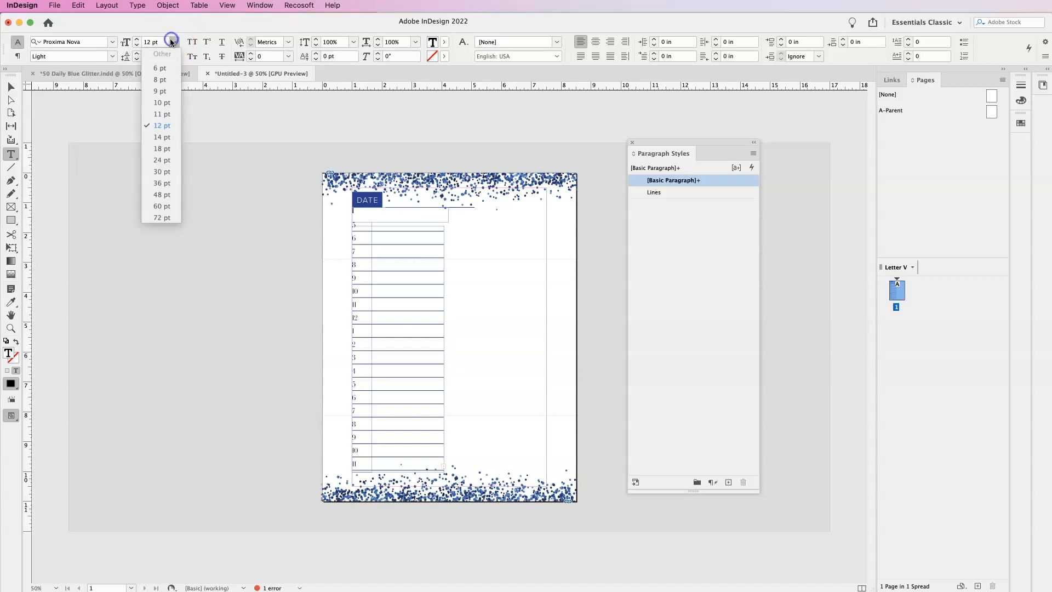
left_click(156, 150)
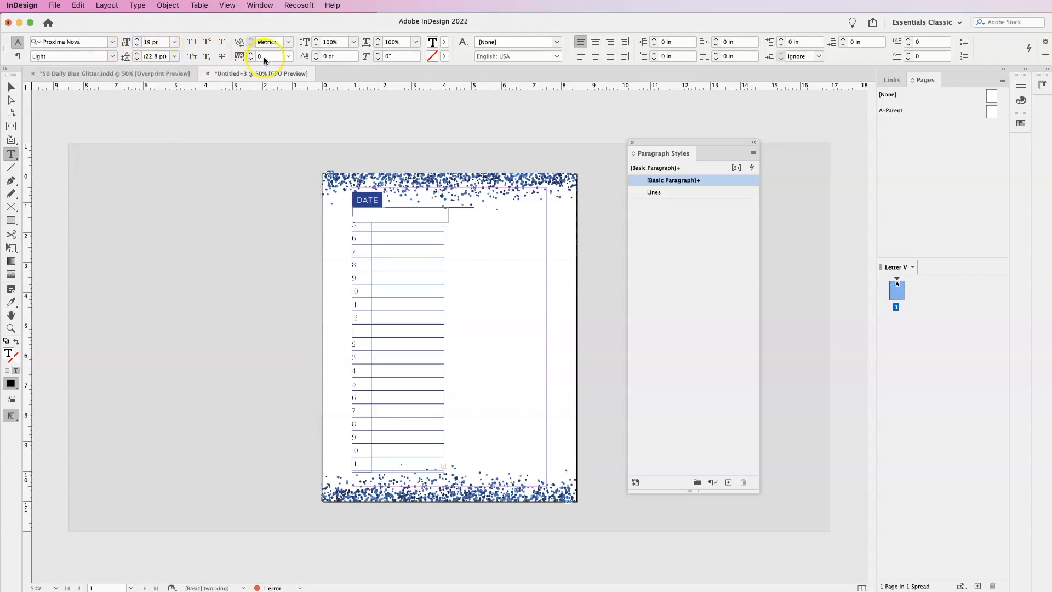
Enter the heading SCHEDULE in the new frame with a tracking of 300 and All Caps.
left_click(248, 56)
left_click(380, 217)
key("super+a")
left_click(192, 42)
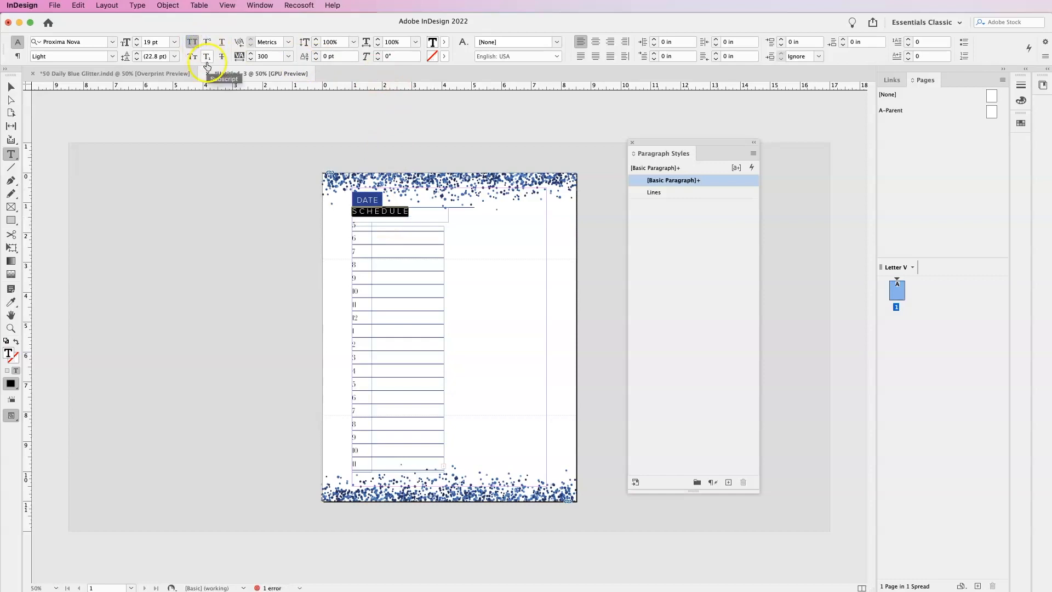
Centre the SCHEDULE heading horizontally and vertically within its text frame.
left_click(12, 88)
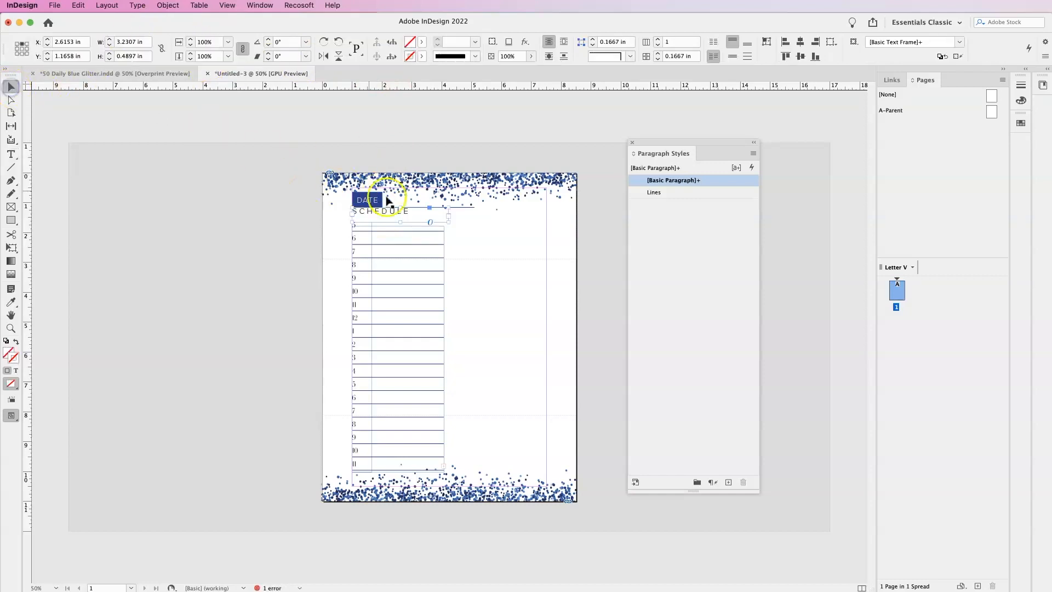
left_click(15, 156)
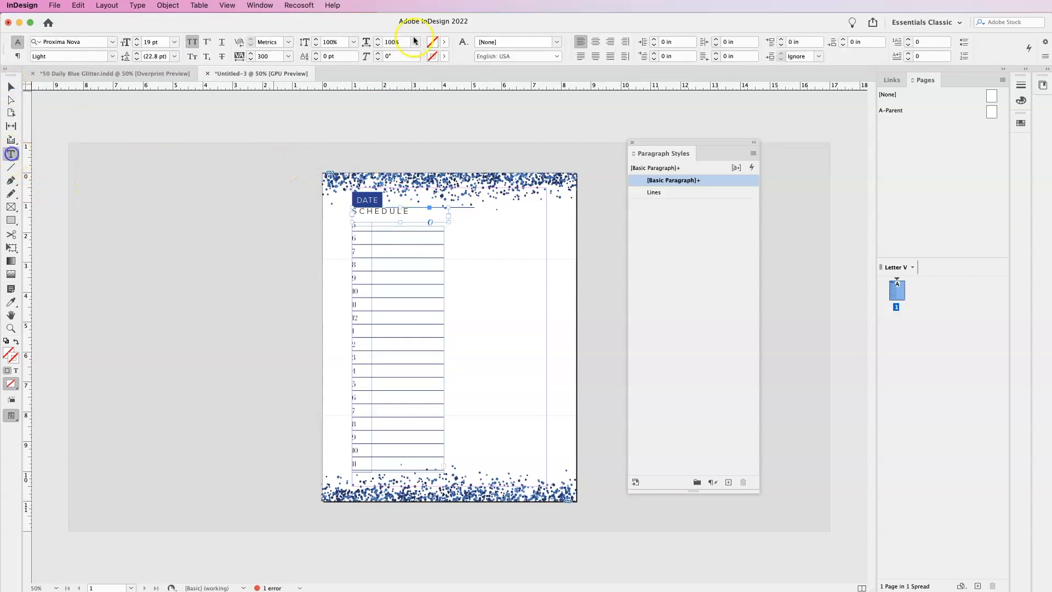
left_click(596, 41)
left_click(21, 91)
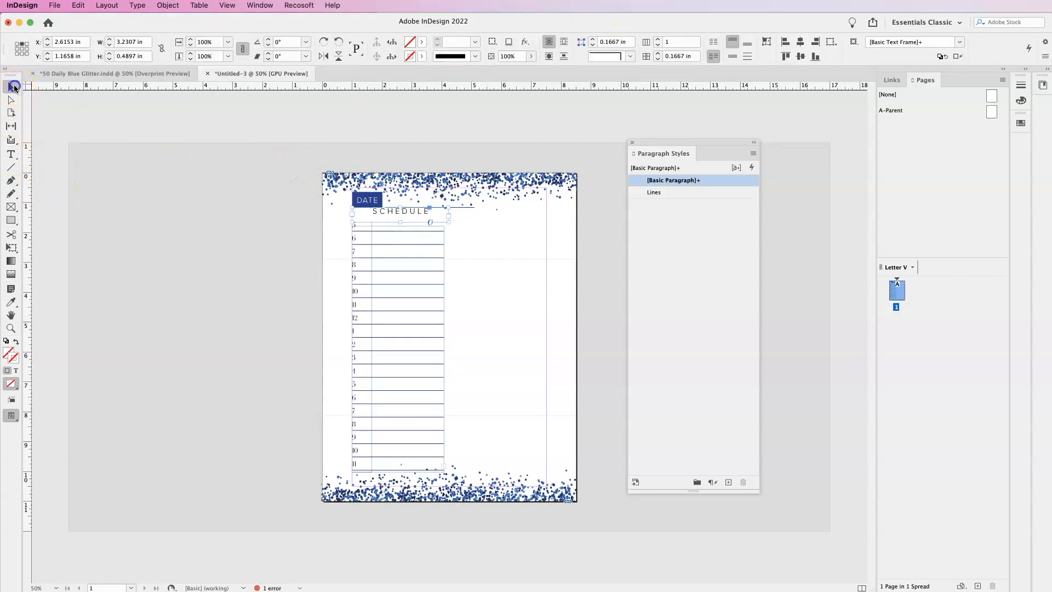
left_click(735, 57)
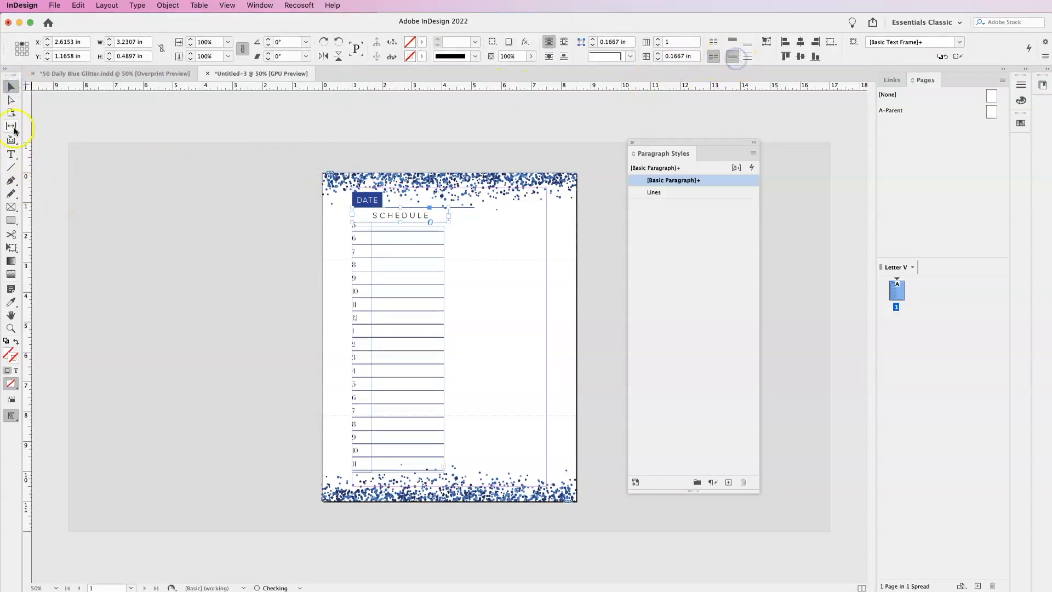
Fill the SCHEDULE frame with C=100 M=90 Y=10 K=0 and colour its text [Paper].
left_click(421, 43)
scroll(345, 134, "down", 1)
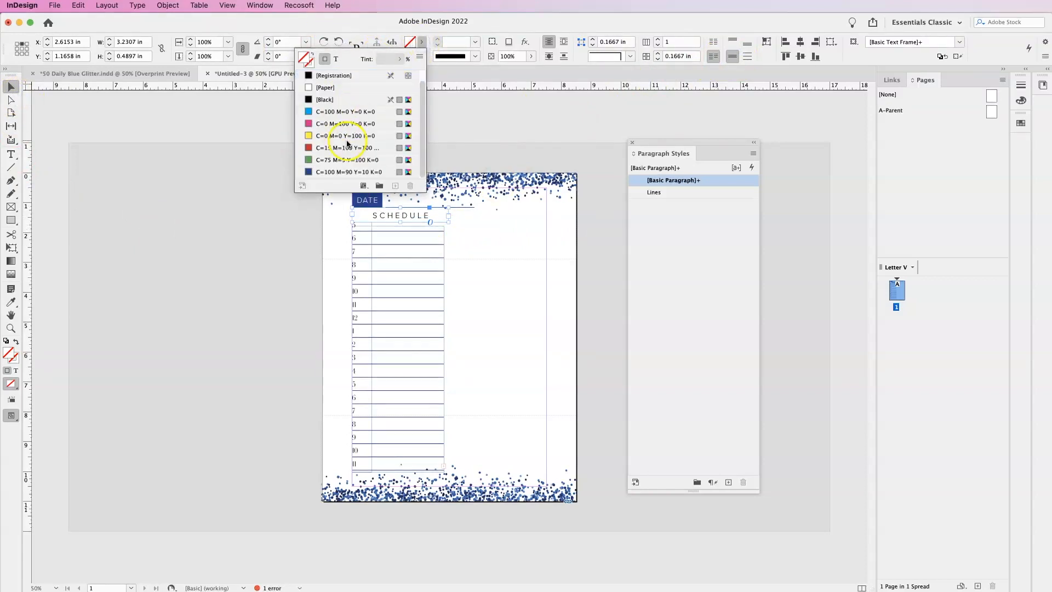
left_click(329, 172)
left_click(336, 59)
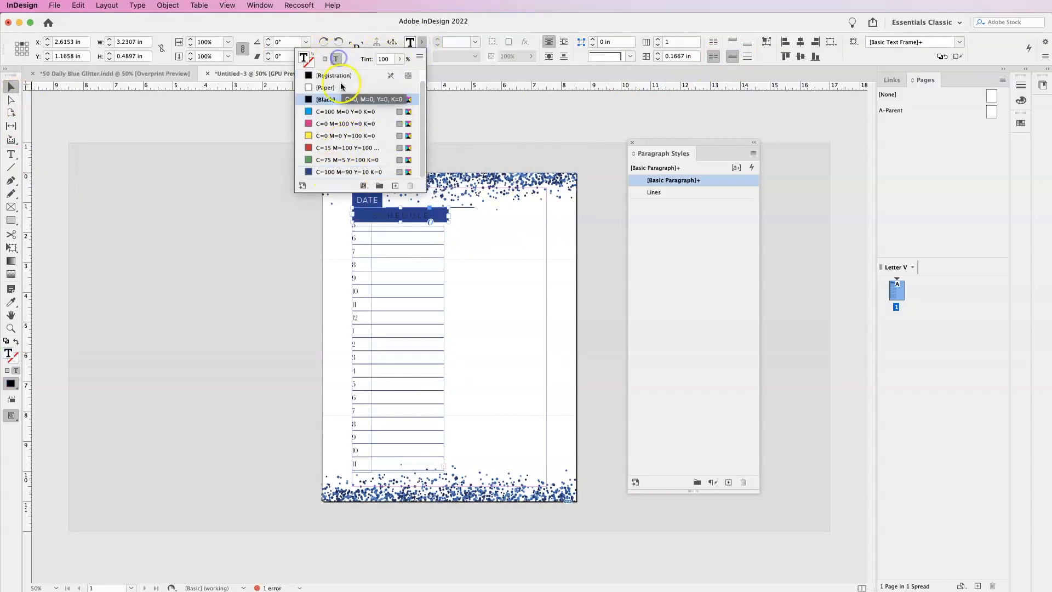
left_click(331, 88)
left_click(12, 88)
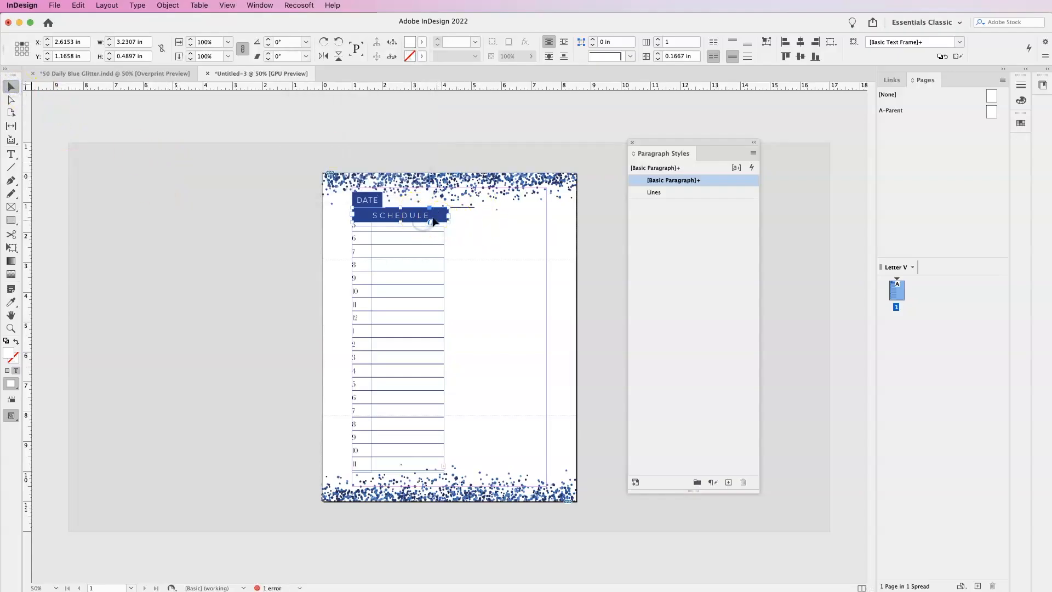
left_click(513, 288)
Nudge the SCHEDULE heading down to a Y position of 1.2492 in, leaving a gap below the DATE label.
left_click(366, 199)
left_click(394, 219)
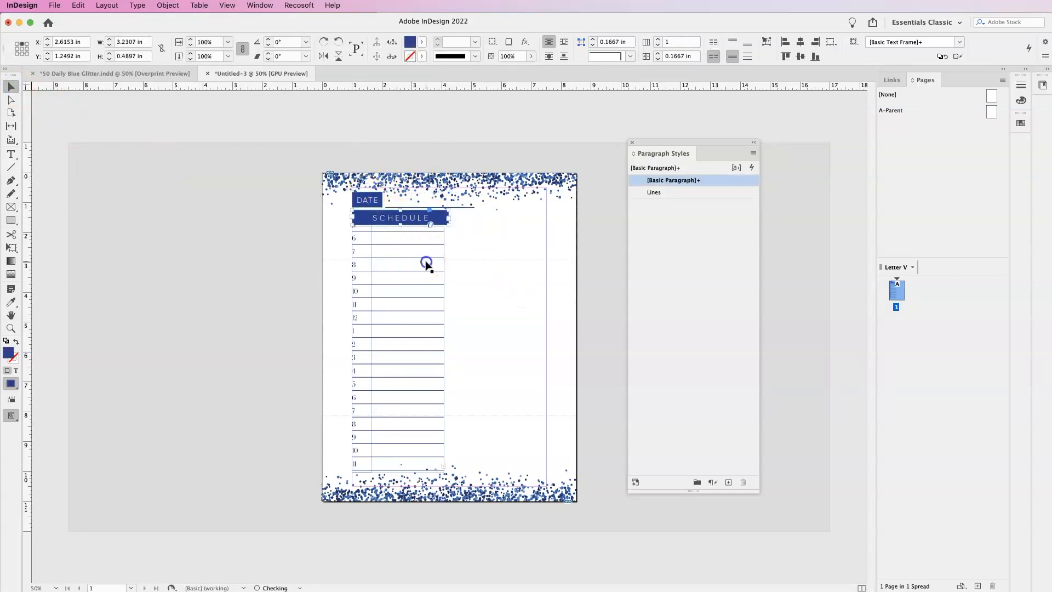
left_click(312, 265)
Select the hour list and ruled lines together and nudge them down below the SCHEDULE heading.
left_click_drag(317, 230, 453, 383)
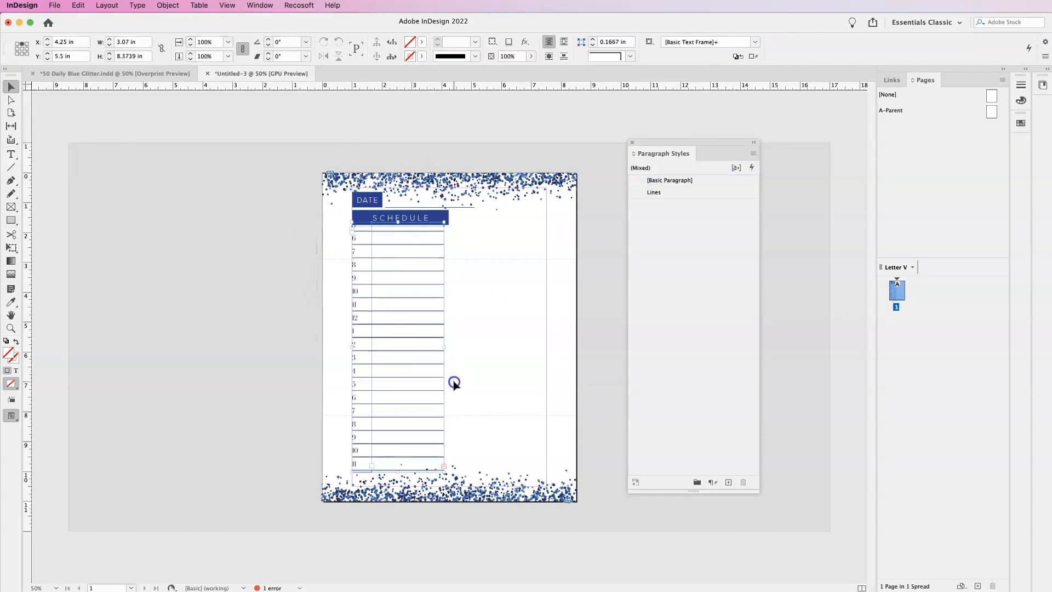
key("Down")
key("Down")
key("Down")
key("Down")
key("Down")
key("Down")
key("Down")
key("Down")
key("Down")
key("Down")
key("Down")
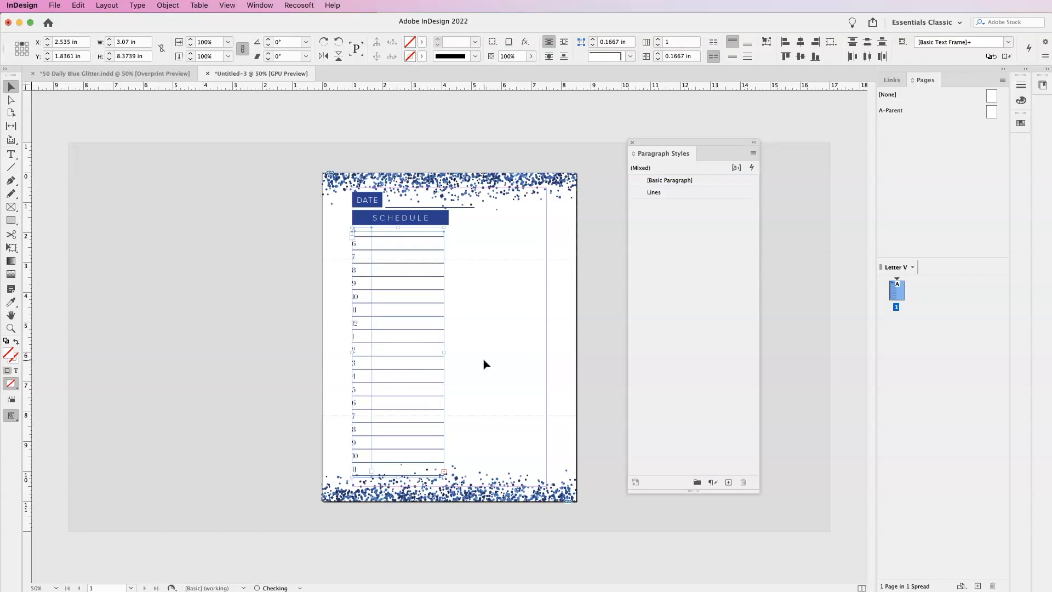
Deselect everything and turn on Overprint Preview to check the page layout.
left_click(484, 362)
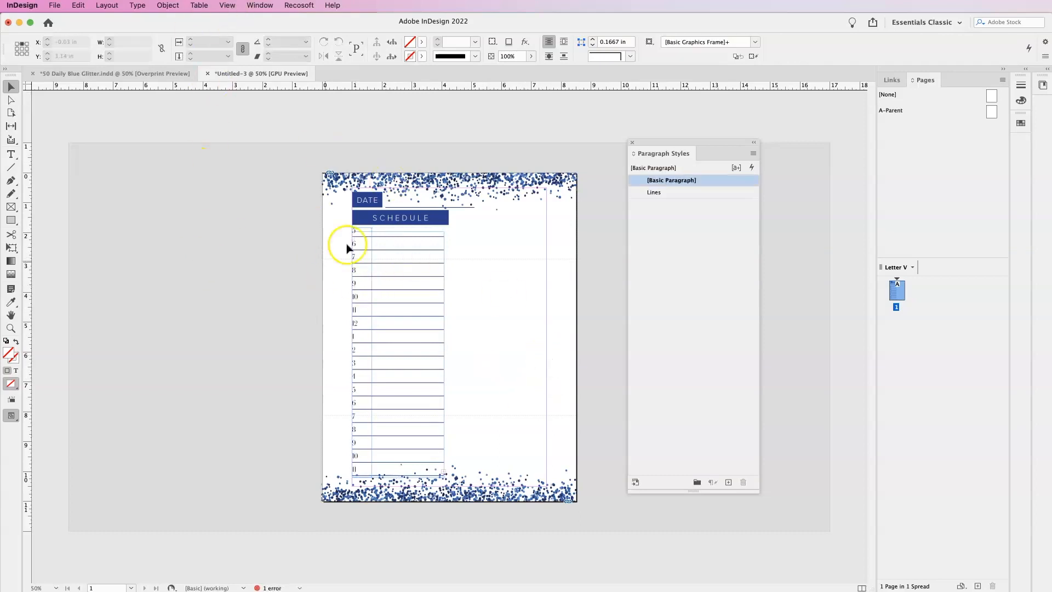
left_click(225, 6)
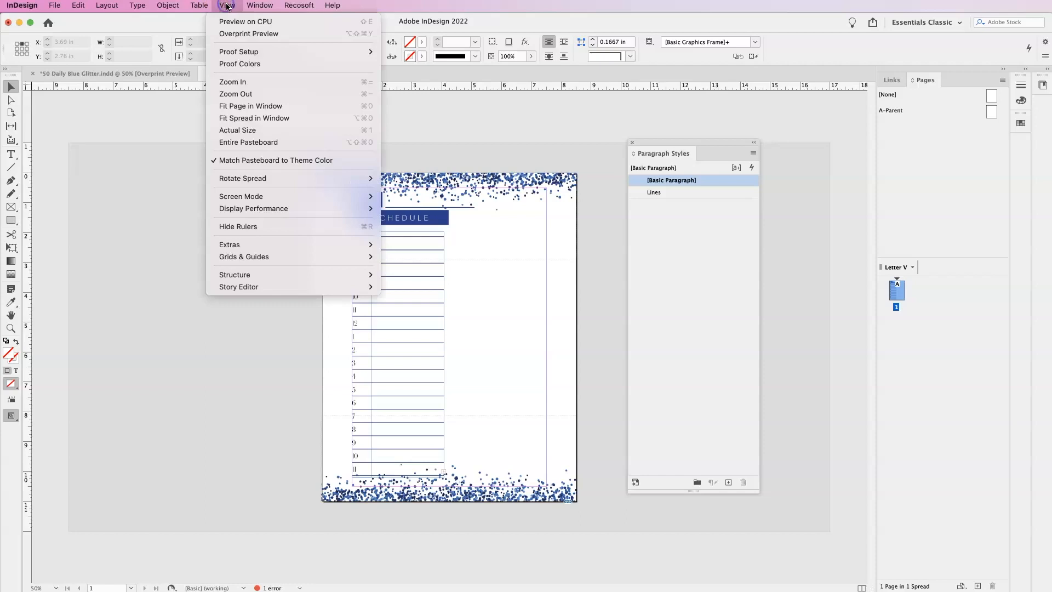
left_click(236, 34)
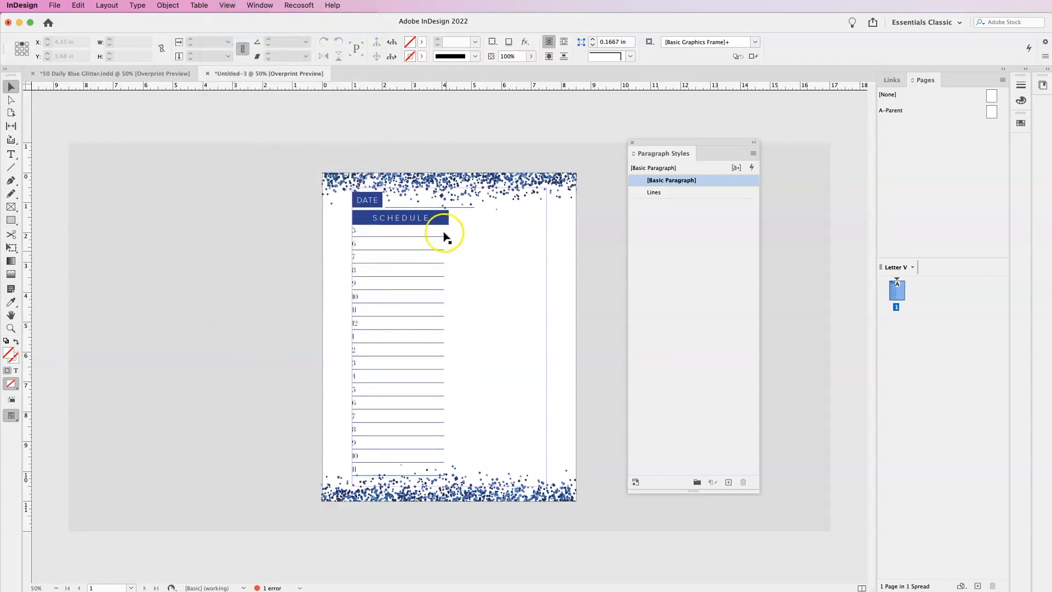
Widen the frame of ruled hourly lines so its right edge lines up with the SCHEDULE heading.
left_click(439, 306)
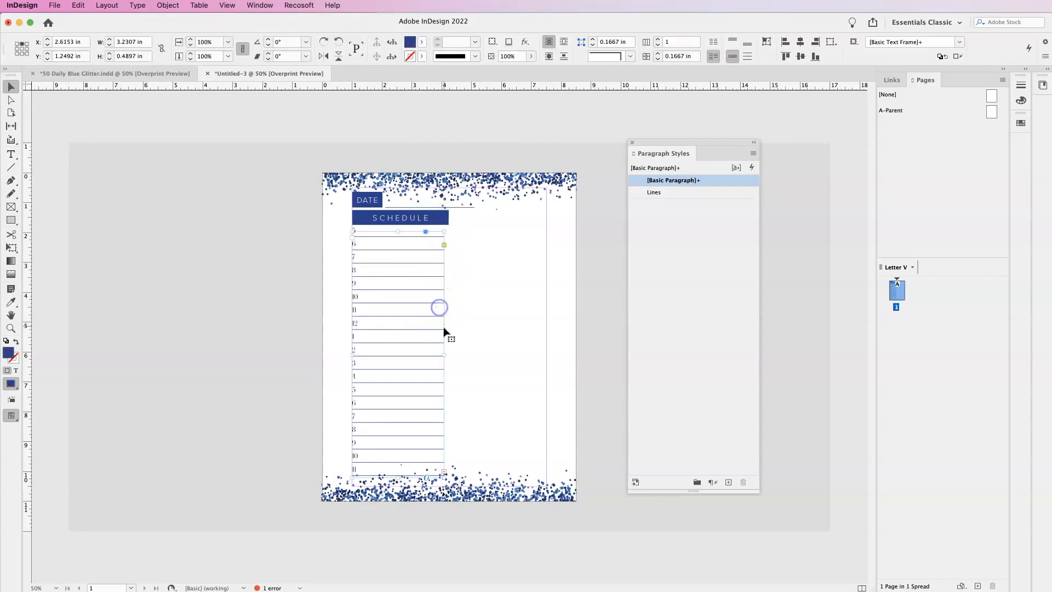
left_click_drag(444, 355, 448, 355)
left_click(510, 322)
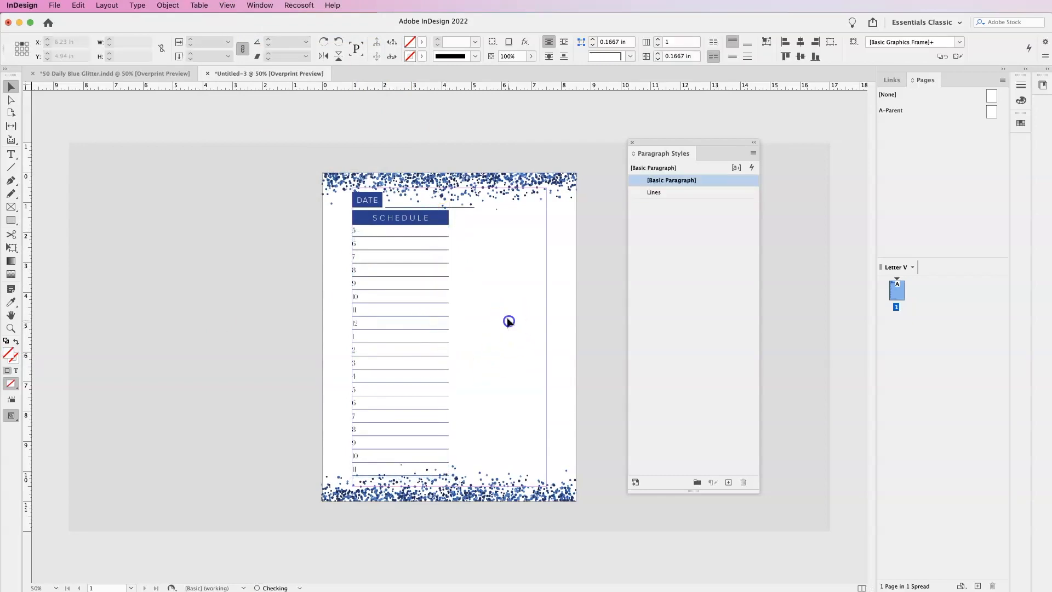
Duplicate the SCHEDULE heading beside the original at the same height and narrow it to 3.1057 in, ending at the right margin.
left_click(439, 221)
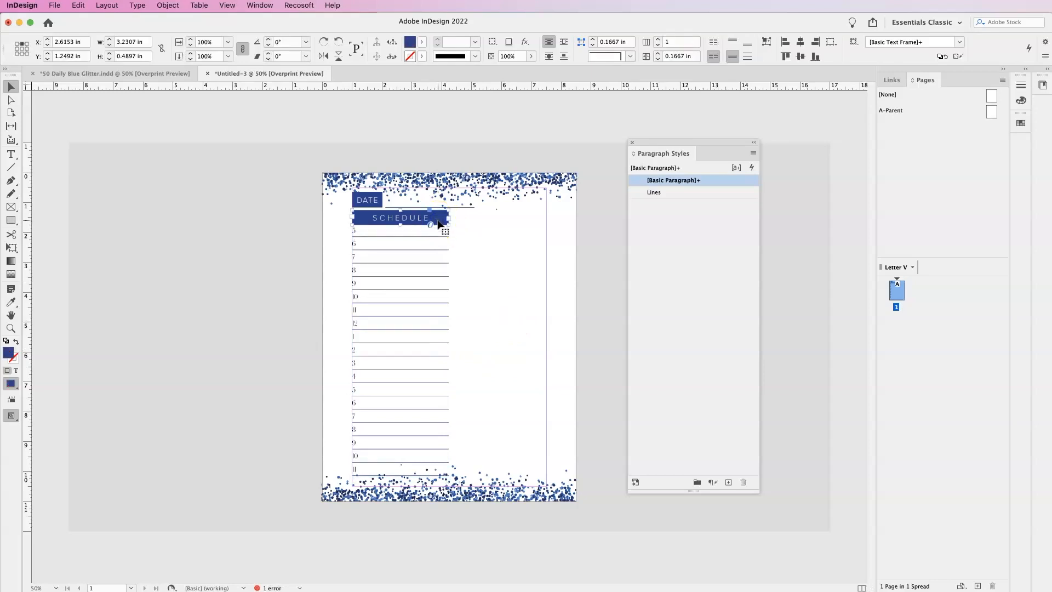
key("super+v")
left_click_drag(470, 335, 547, 224)
Replace the copied heading's text with #1 PRIORITY.
double_click(486, 217)
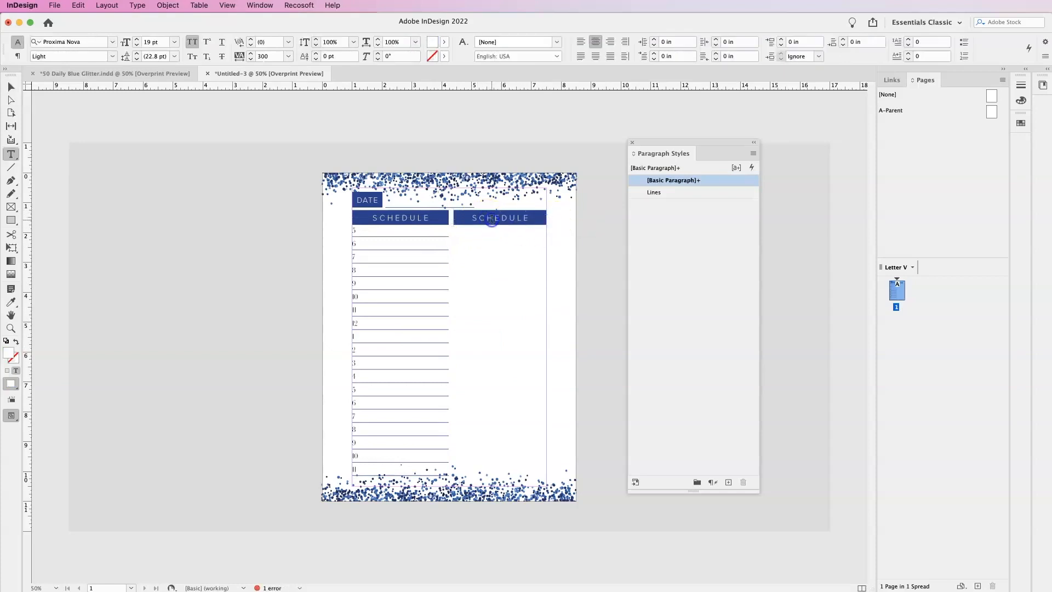
double_click(491, 219)
type("#1 PRIORITY")
key("Escape")
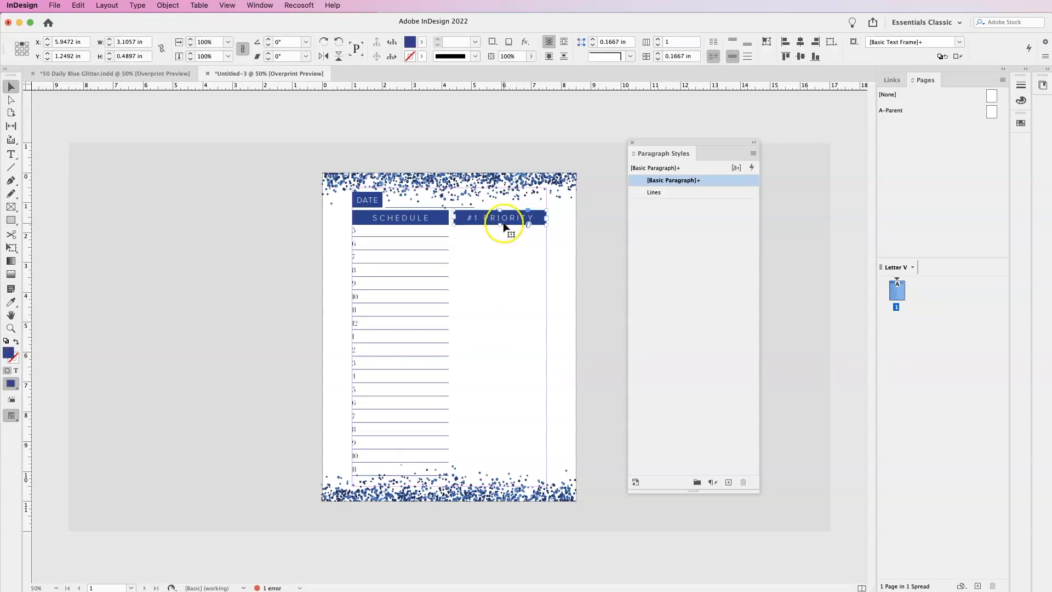
Draw a rectangle about 3.11 in wide and 1.42 in high directly beneath the #1 PRIORITY heading.
left_click(11, 221)
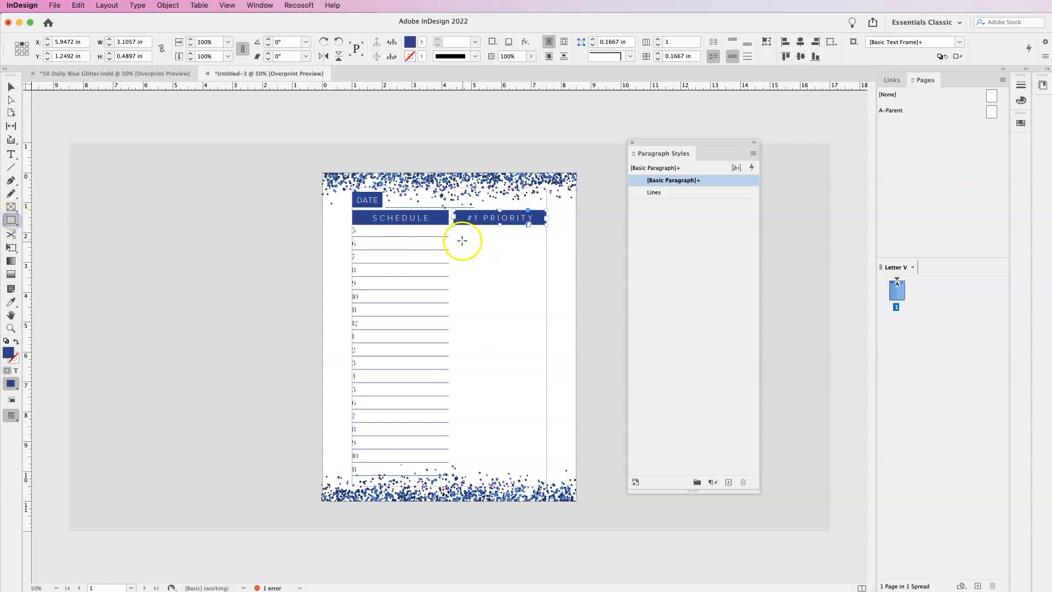
left_click_drag(454, 226, 546, 268)
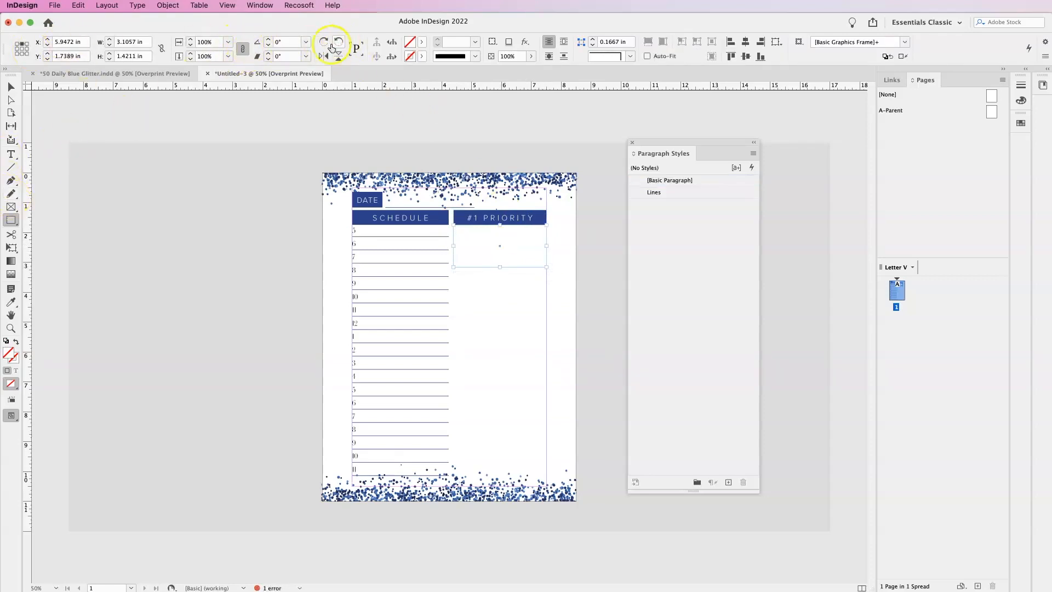
left_click(12, 91)
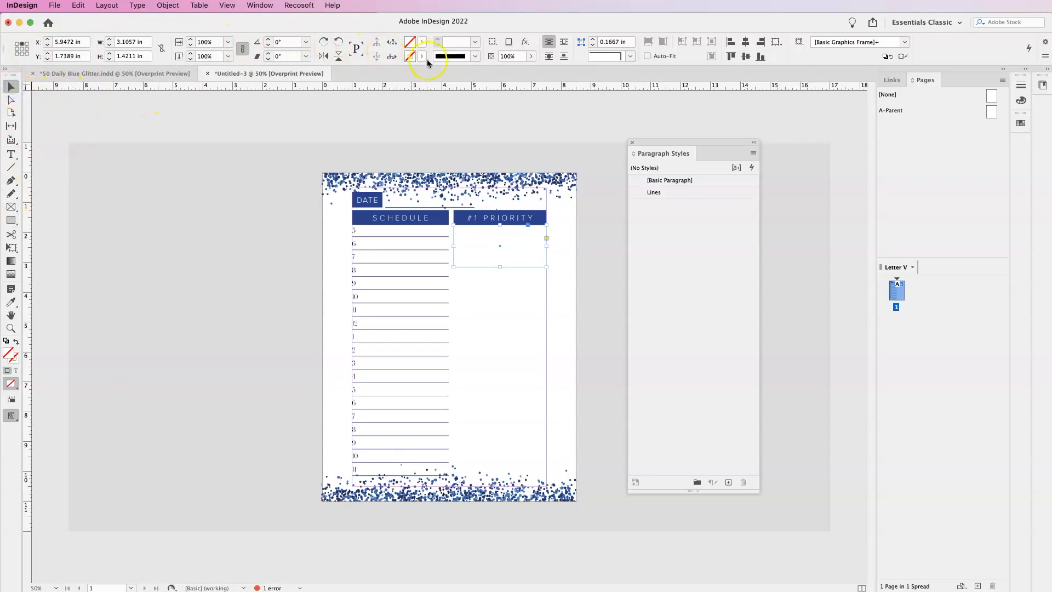
Fill the rectangle under #1 PRIORITY with C=100 M=90 Y=10 K=0 at a 10% tint.
left_click(421, 43)
scroll(351, 164, "down", 1)
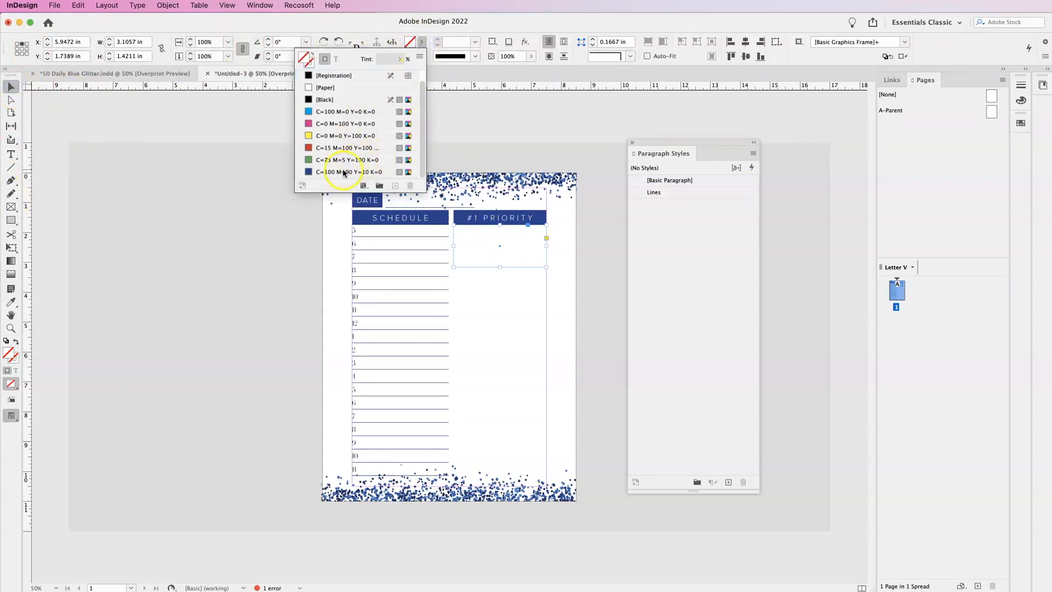
left_click(351, 172)
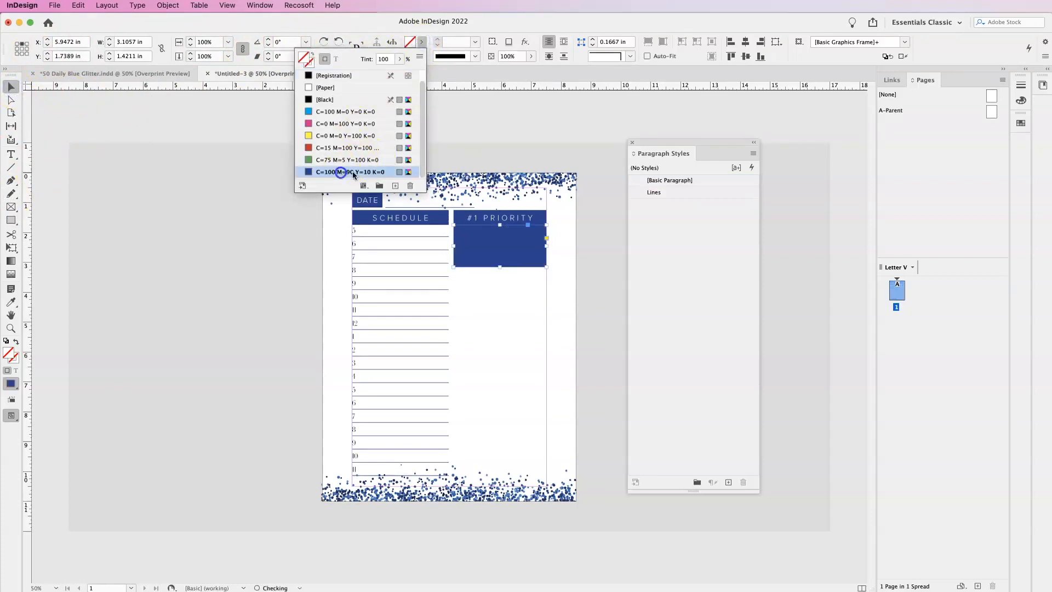
left_click(399, 59)
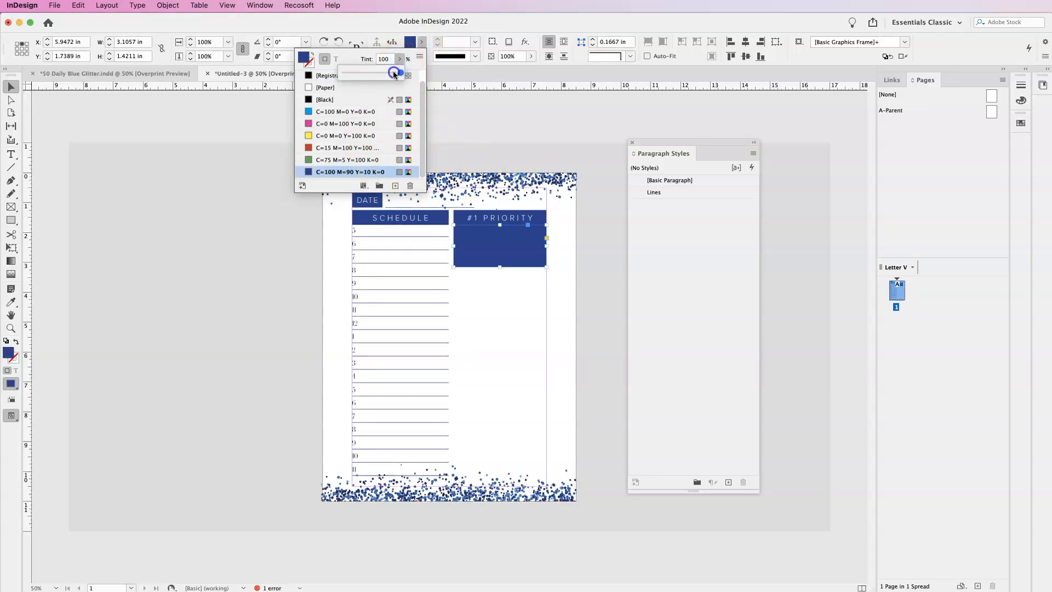
left_click_drag(395, 74, 351, 76)
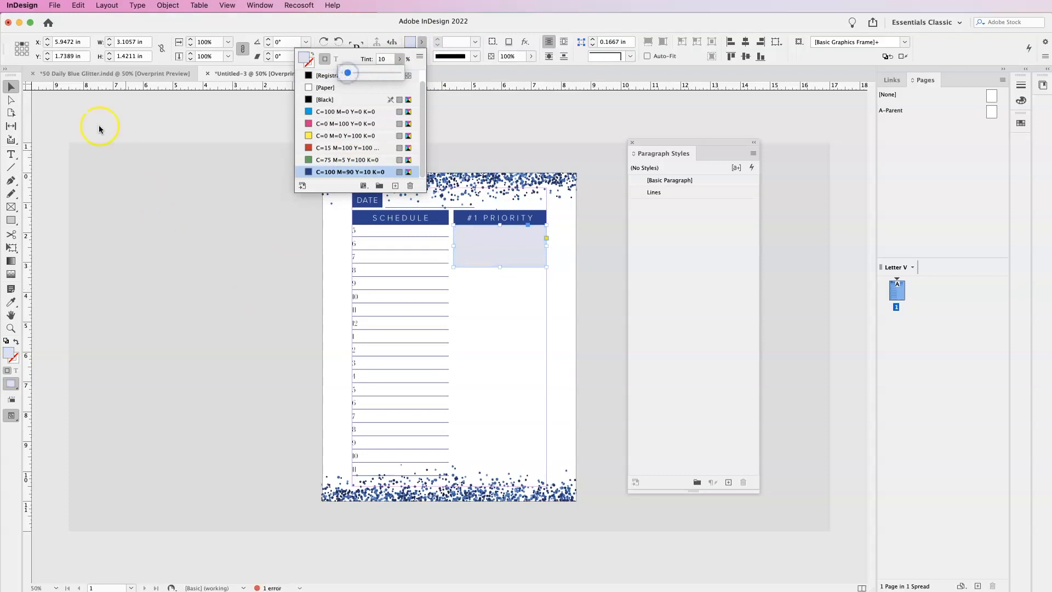
left_click(180, 250)
Duplicate the #1 PRIORITY heading together with its tinted box directly below, at a Y position of about 3.38 in.
left_click(531, 233)
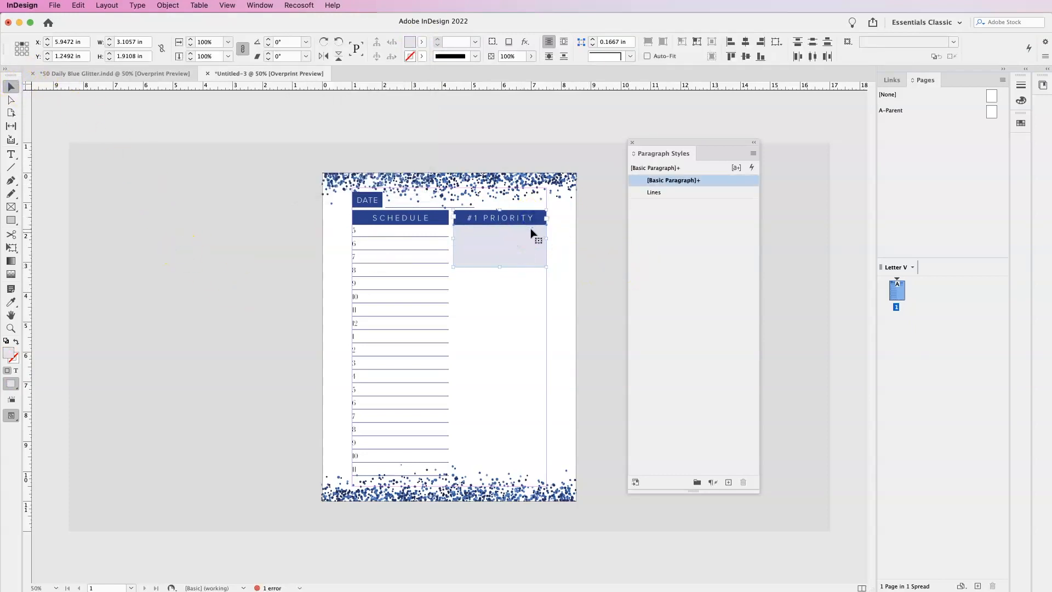
key("super+v")
left_click_drag(470, 316, 558, 285)
Change the second heading in the right column to #1 GOAL.
double_click(514, 282)
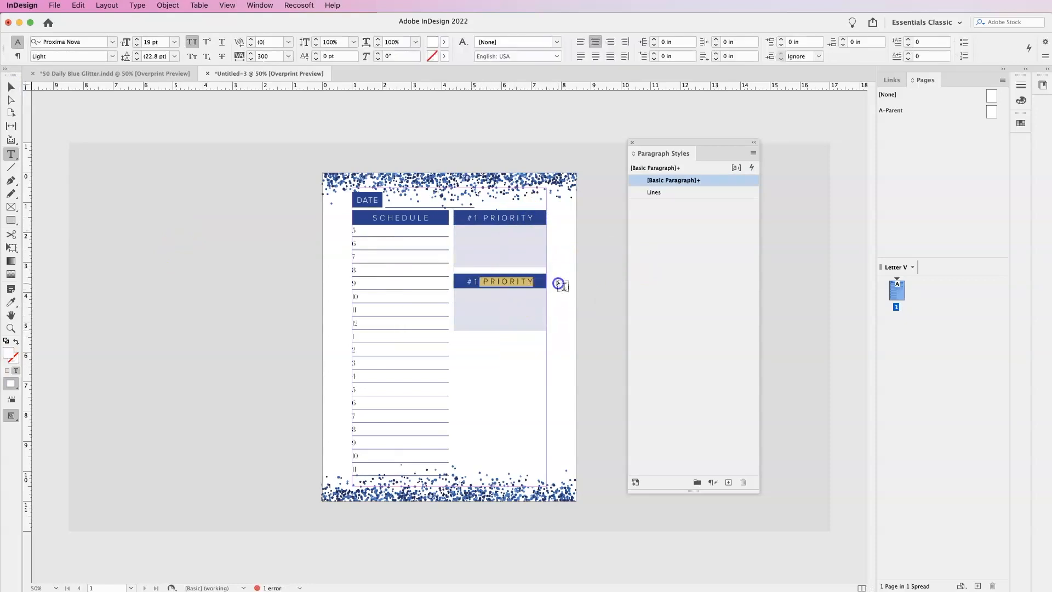
key("BackSpace")
key("Escape")
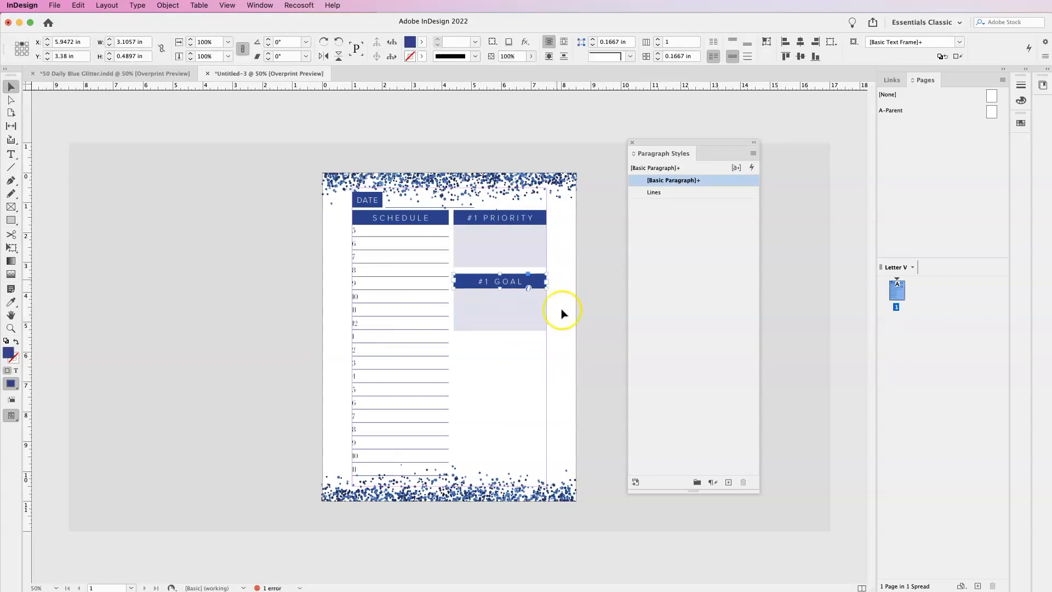
Check the finished planner's heading wording and change the second right-column heading to #1 HABIT.
left_click(148, 73)
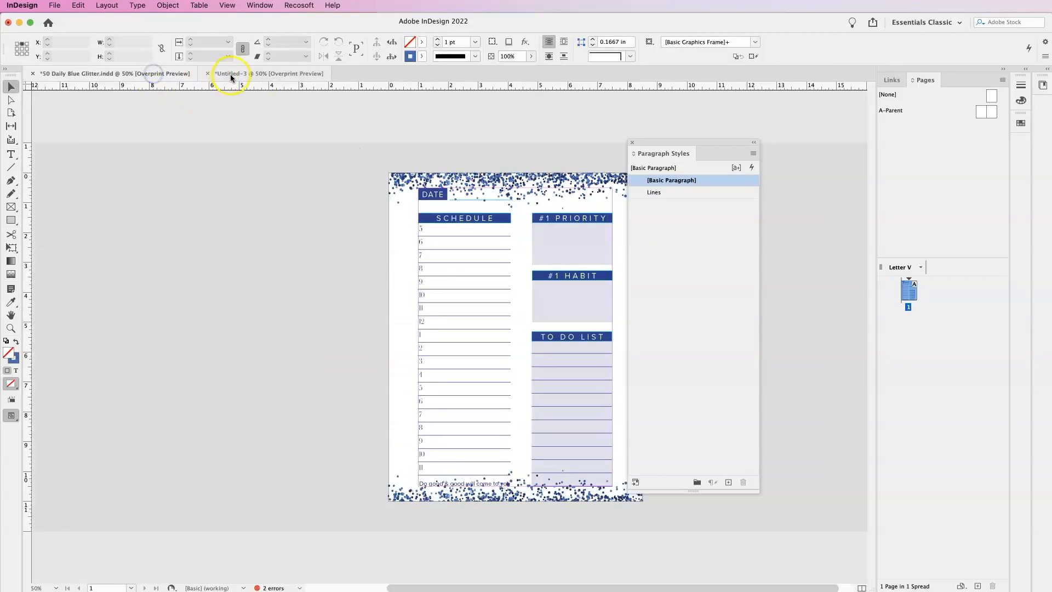
left_click(229, 74)
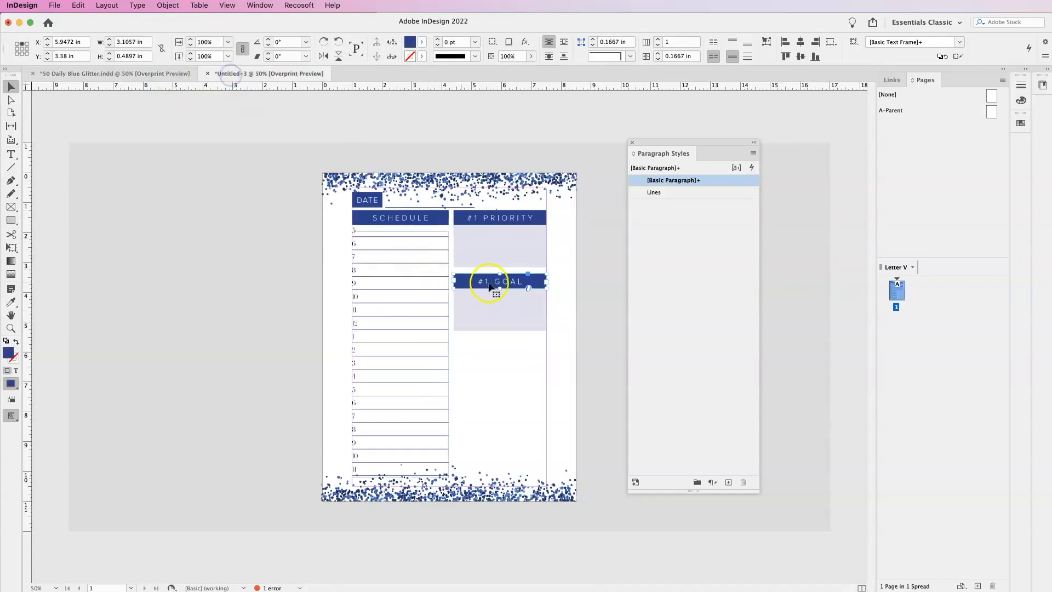
double_click(510, 282)
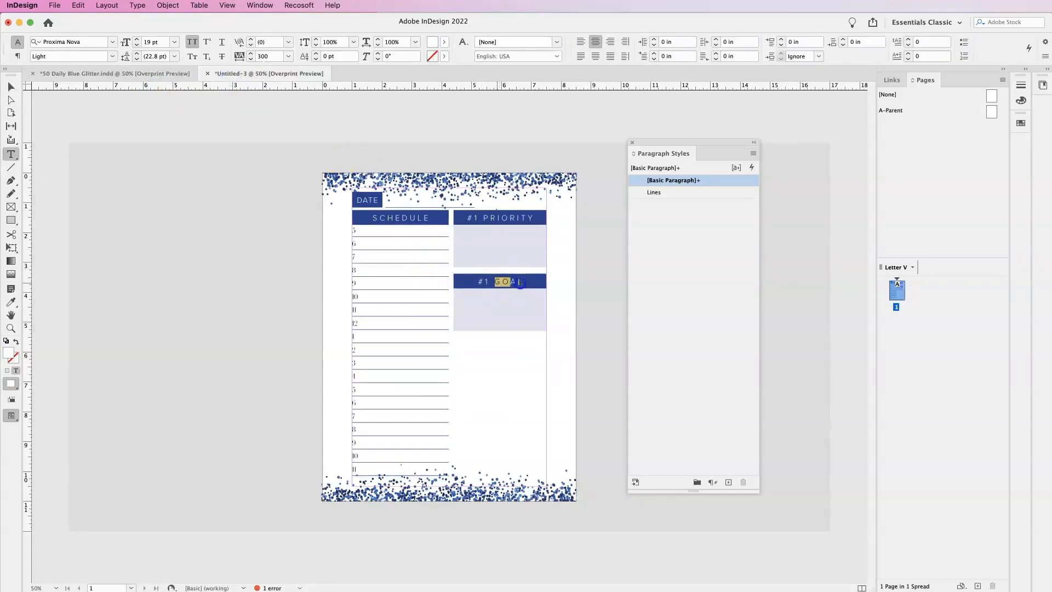
type("HABIT")
key("Escape")
Duplicate the #1 HABIT heading and its tinted box together below the originals, at a Y position of 5.5 in.
left_click(544, 299)
left_click(530, 286)
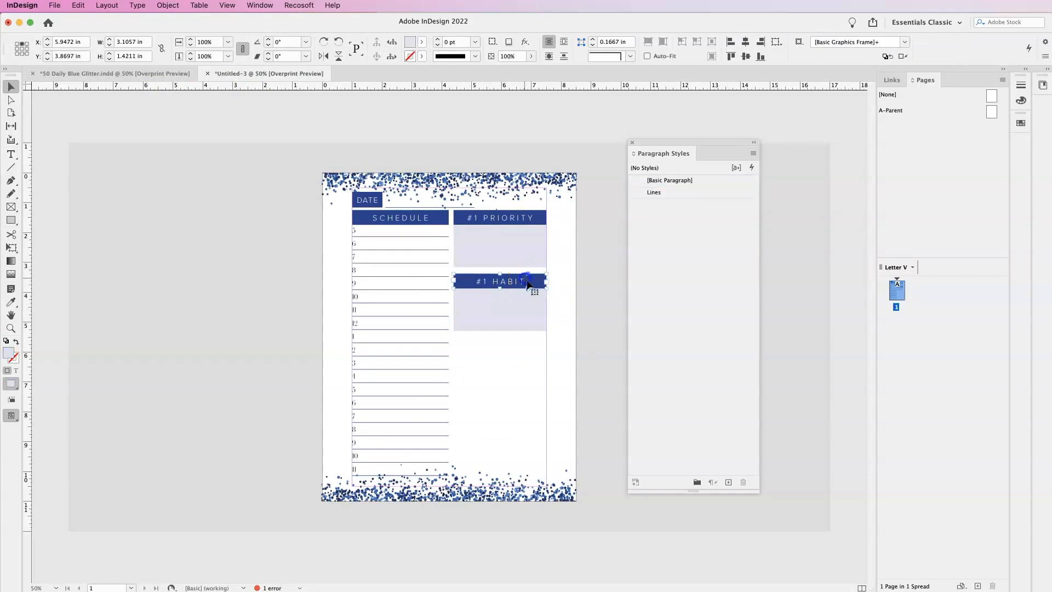
left_click(538, 301, "shift")
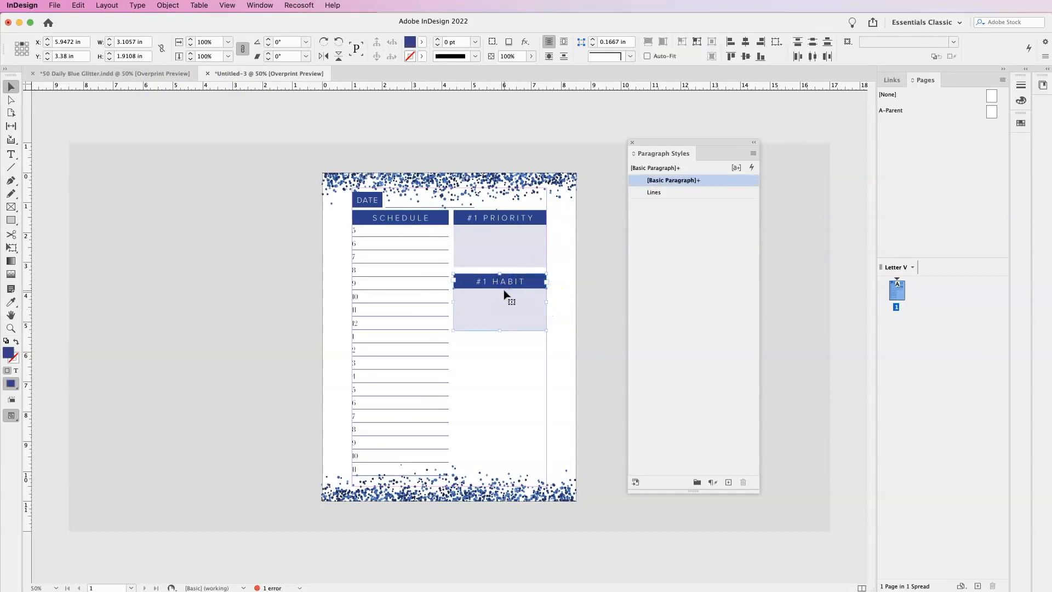
left_click_drag(505, 295, 530, 349)
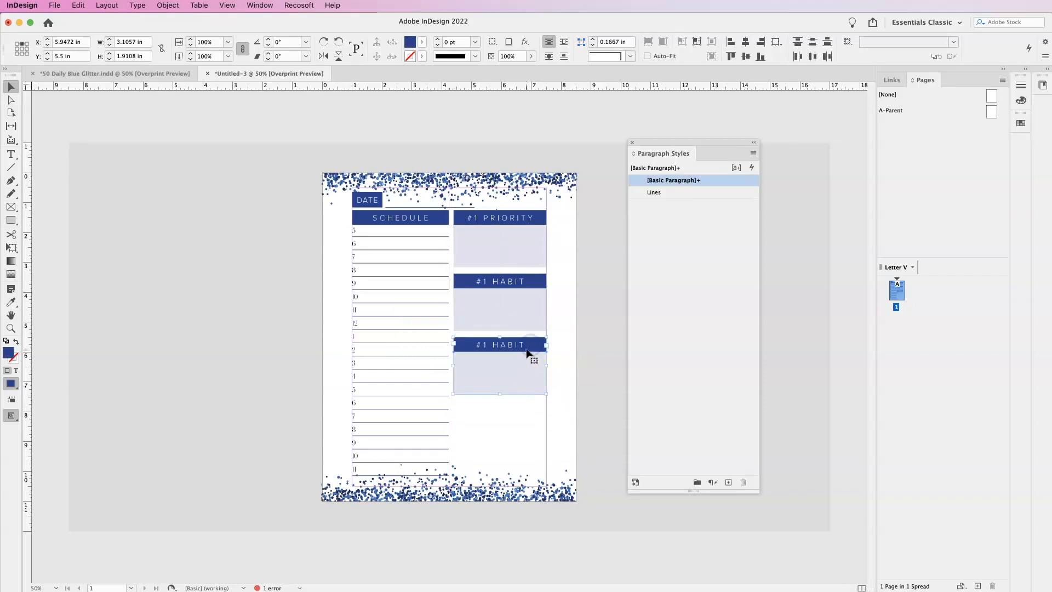
Replace the lowest right-column heading's text with TO DO LIST.
double_click(515, 344)
triple_click(514, 344)
type("T")
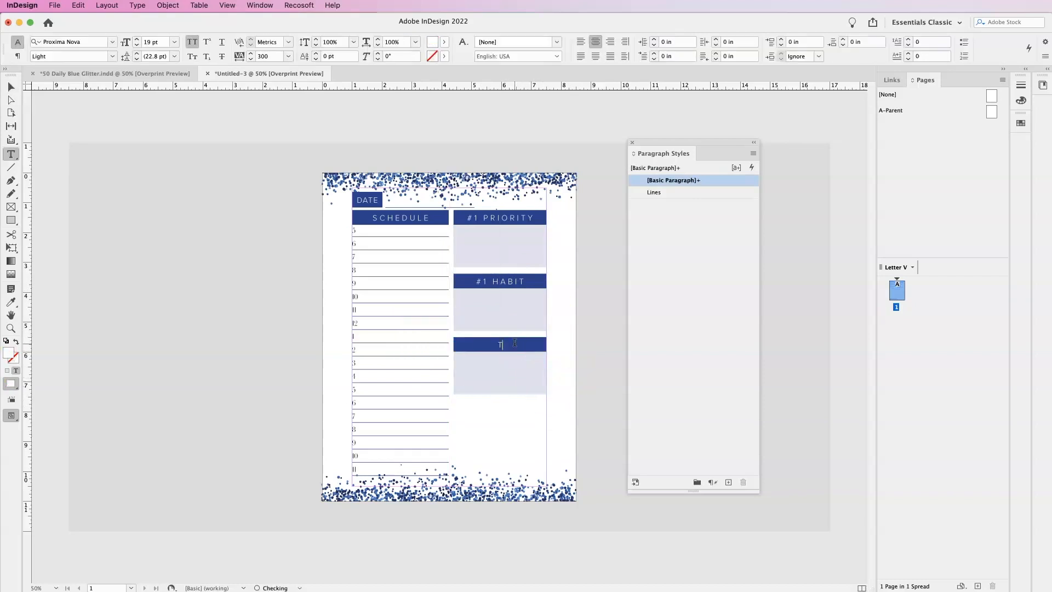
type("O DO LIST")
key("Escape")
Extend the tinted box under TO DO LIST down to the lower glitter border, about 4.21 in high.
left_click(517, 384)
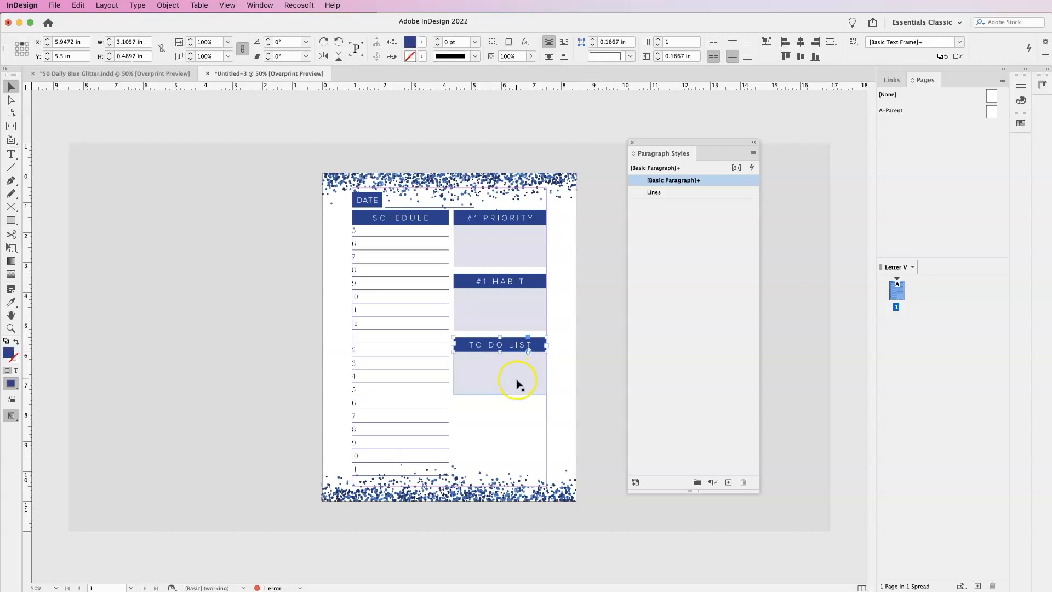
left_click_drag(500, 394, 491, 478)
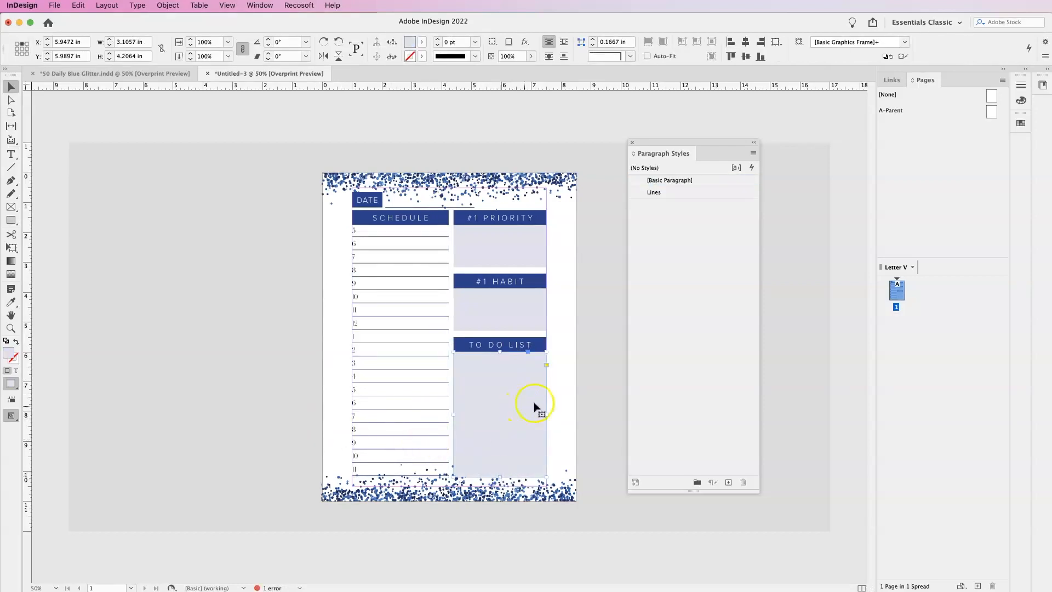
left_click(556, 386)
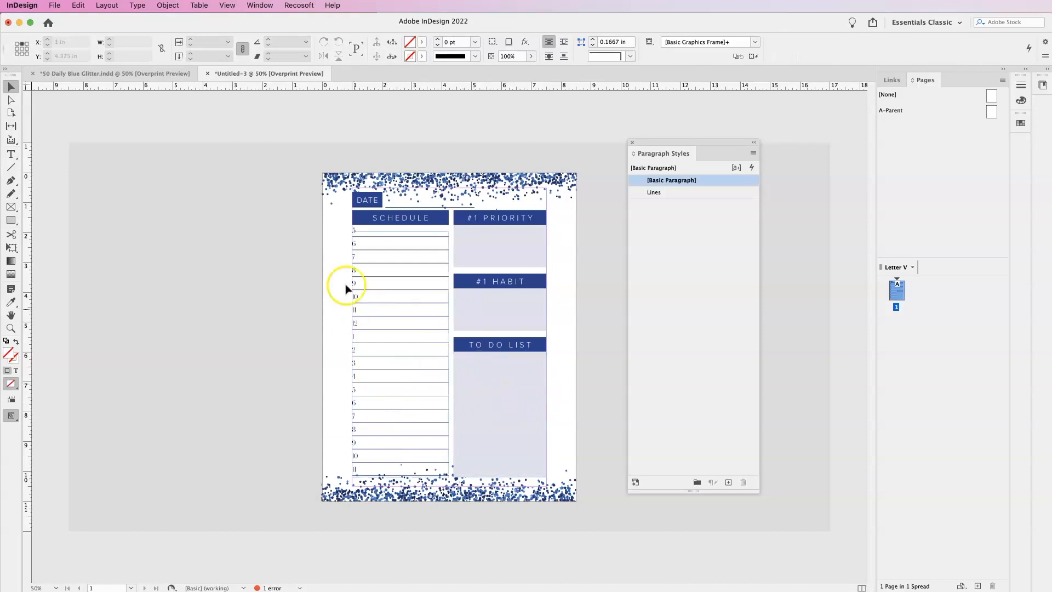
Following the finished planner, copy the ruled lines frame, shorten it to about 2.88 in and place it over the TO DO LIST box.
left_click(156, 74)
left_click(265, 73)
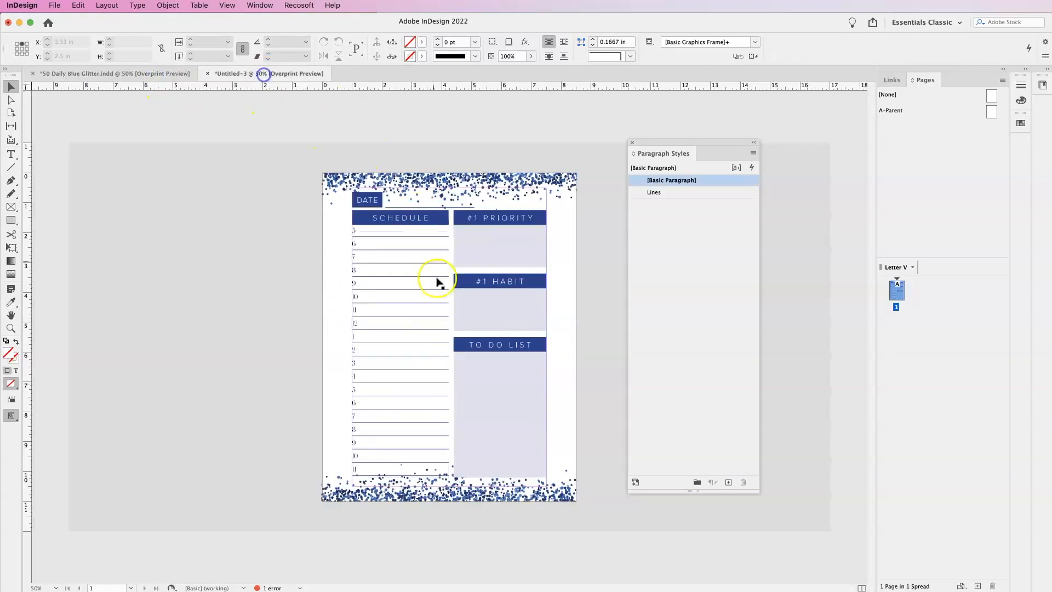
left_click(426, 344)
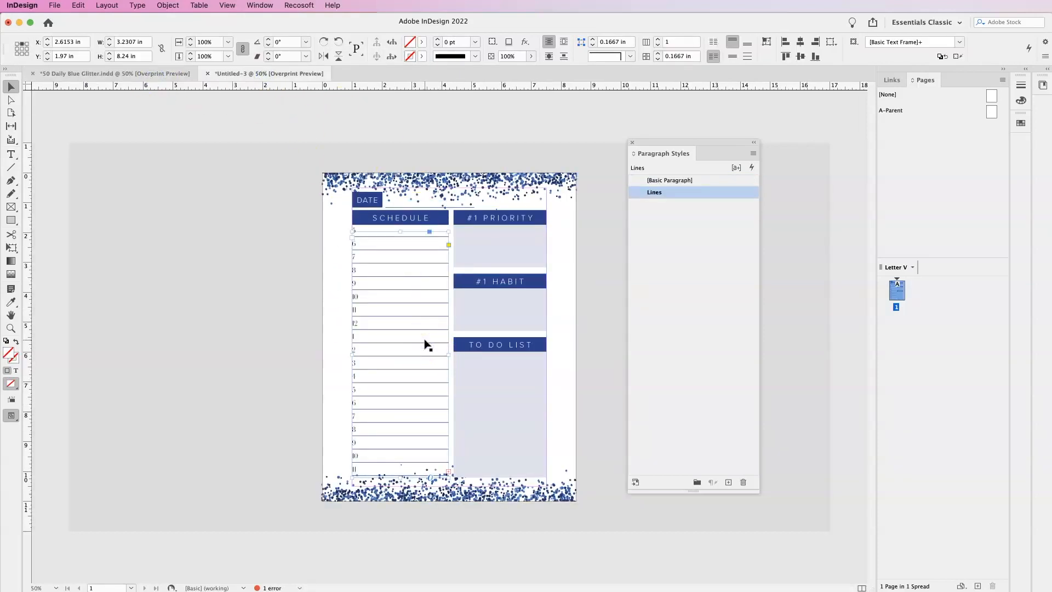
left_click_drag(426, 344, 510, 378)
left_click_drag(512, 482, 526, 322)
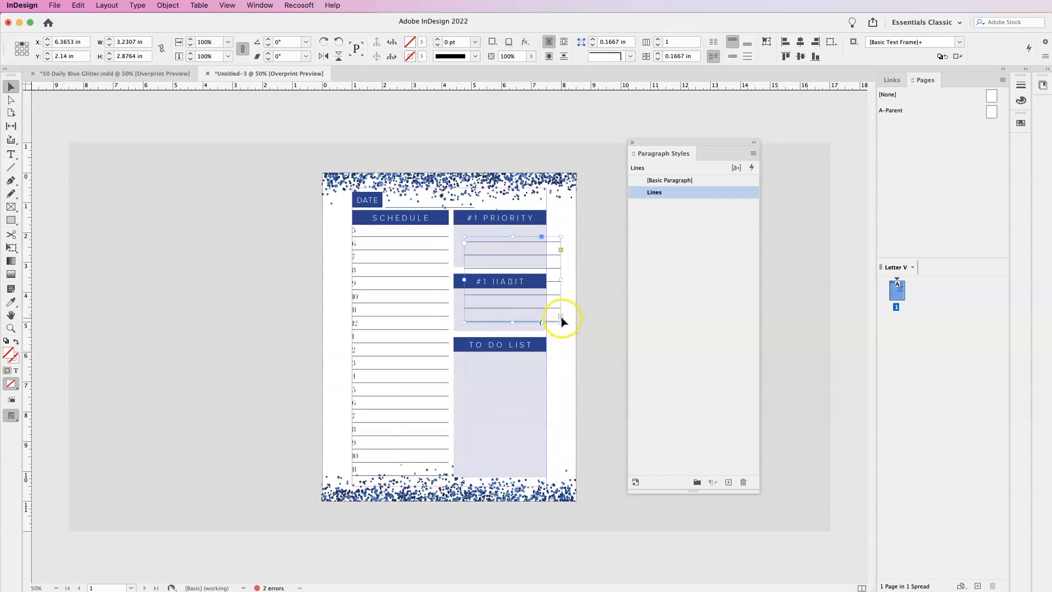
left_click_drag(543, 237, 543, 364)
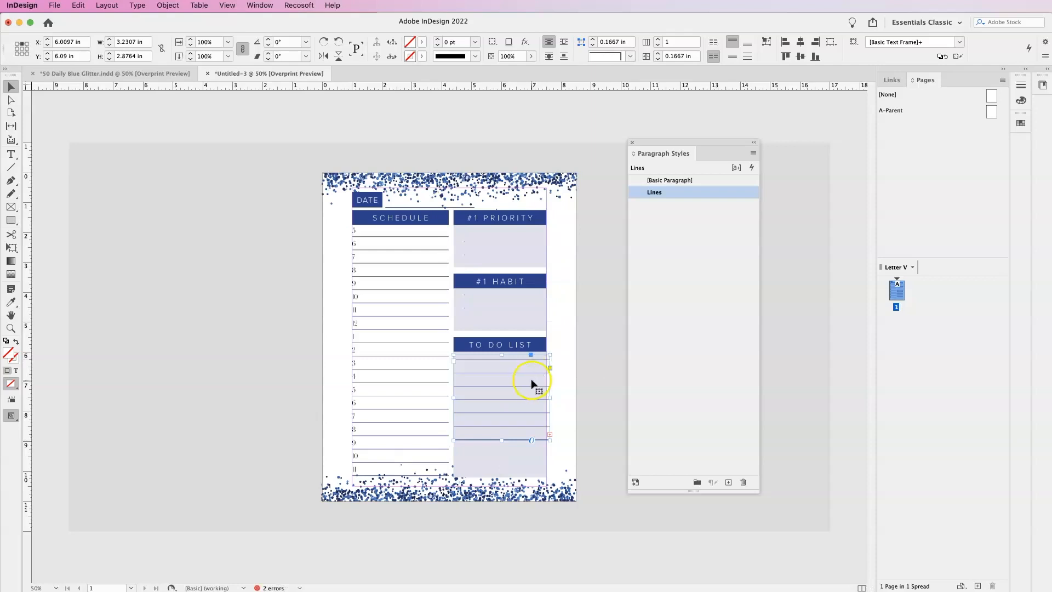
Nudge the copied lines down, narrow their frame to 3.1057 in and extend it to the bottom of the TO DO LIST box.
key("Down")
left_click_drag(530, 399, 547, 404)
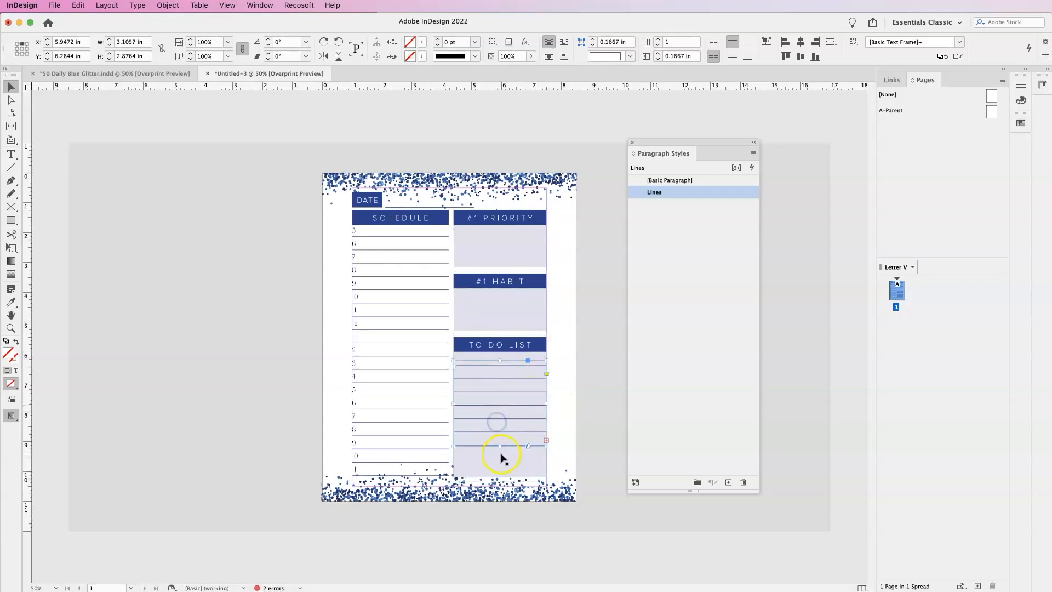
left_click_drag(498, 446, 496, 478)
left_click(267, 400)
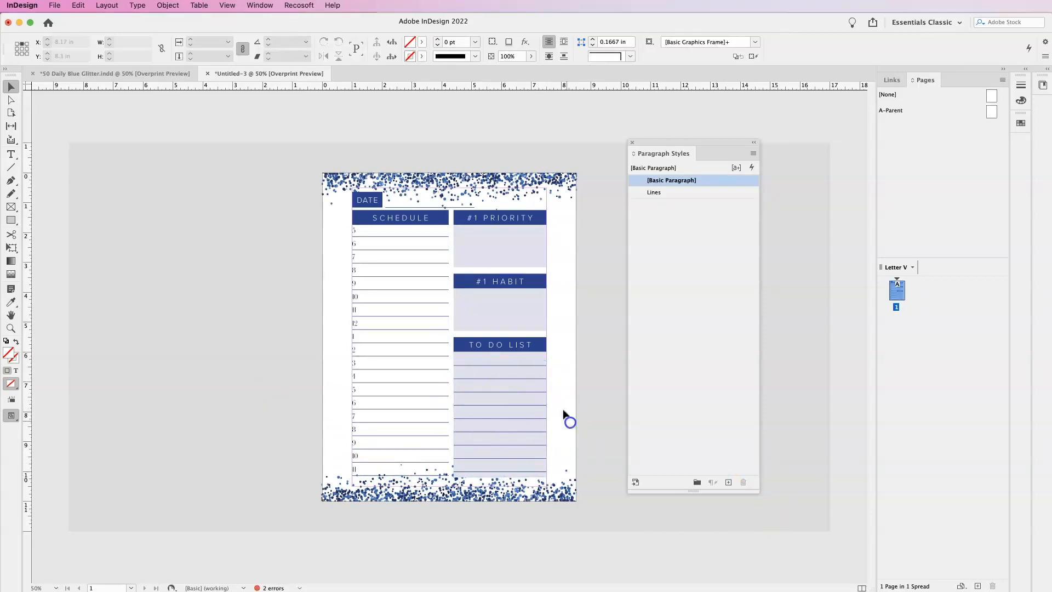
Compare the new layout with the finished planner, checking the line of text near its lower border.
left_click(157, 74)
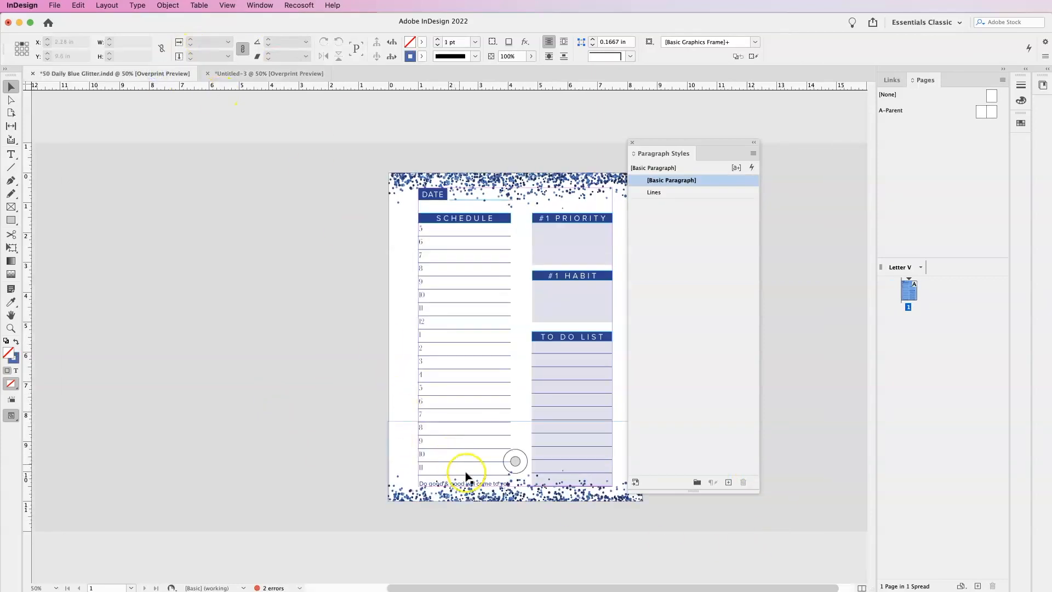
left_click(290, 74)
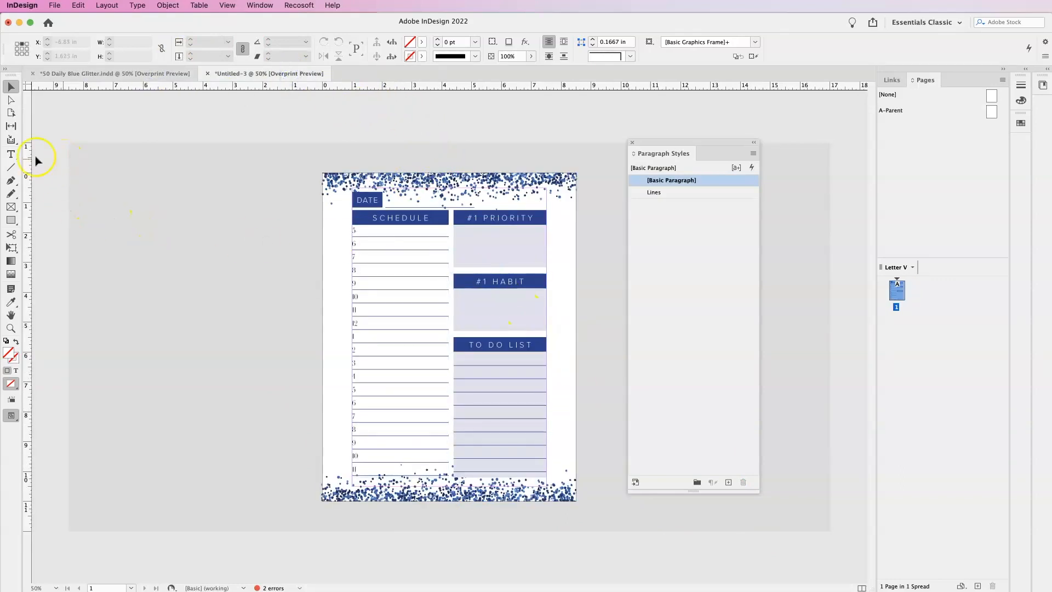
left_click(10, 154)
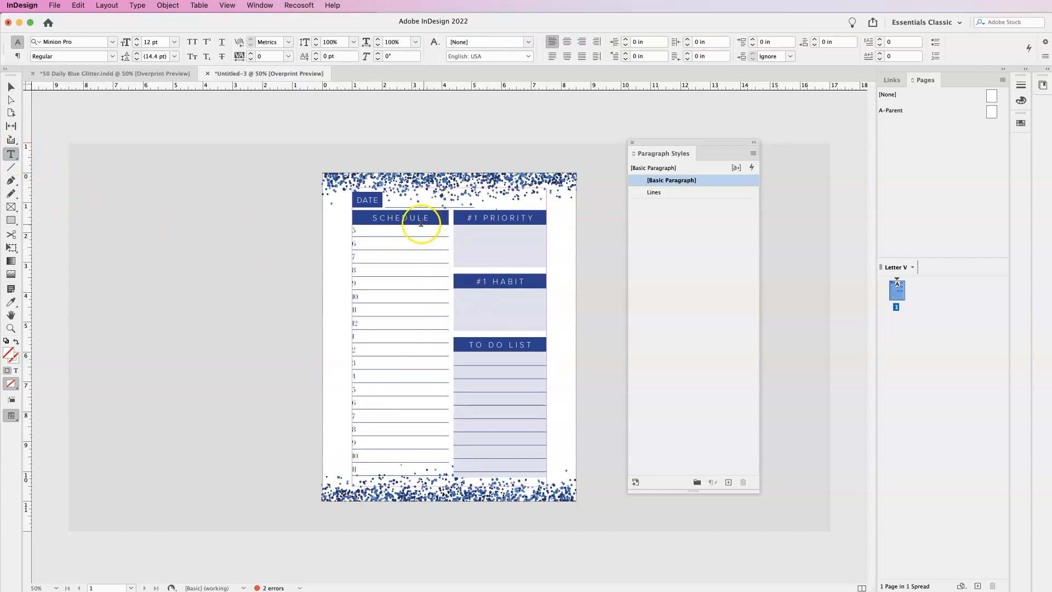
left_click(11, 87)
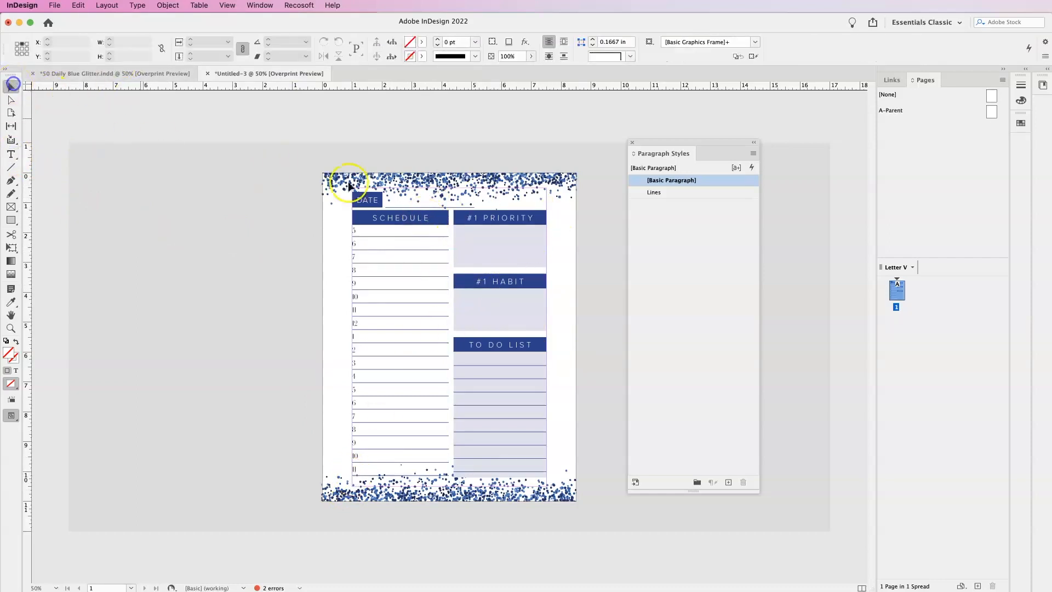
Copy the #1 PRIORITY bar to the lower glitter border beneath the schedule and set its text to 12 pt with tracking 10.
left_click(492, 223)
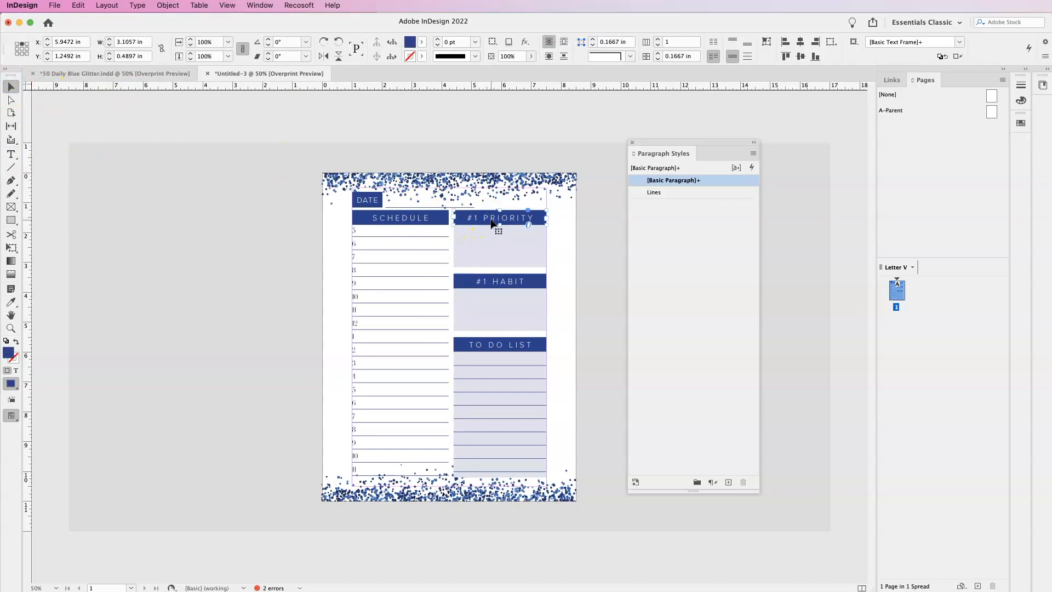
left_click_drag(493, 224, 425, 489)
triple_click(419, 489)
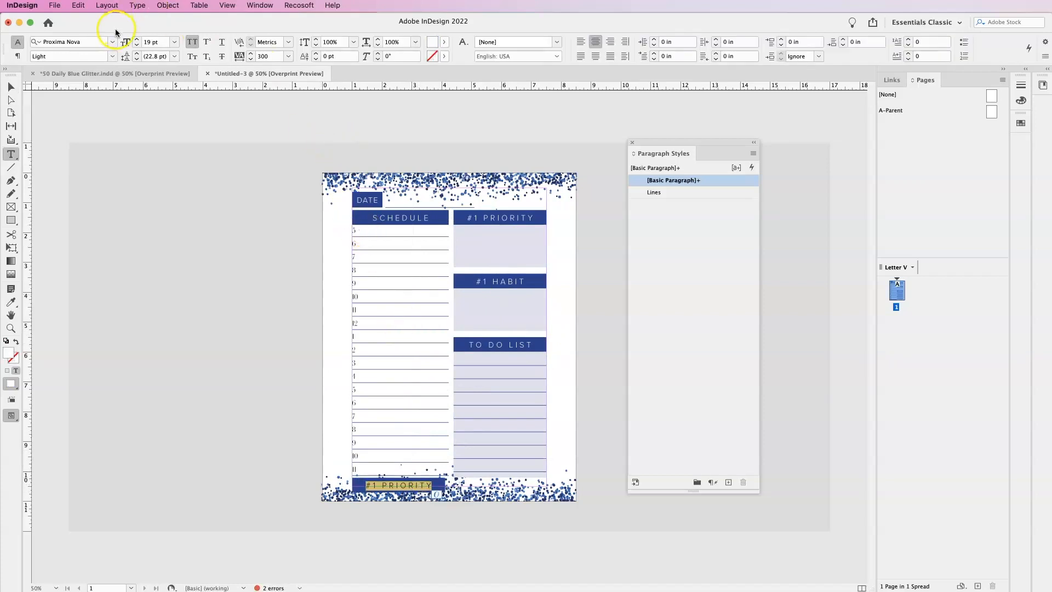
left_click(137, 45)
left_click(136, 45)
left_click(136, 45)
left_click(136, 45)
left_click(136, 45)
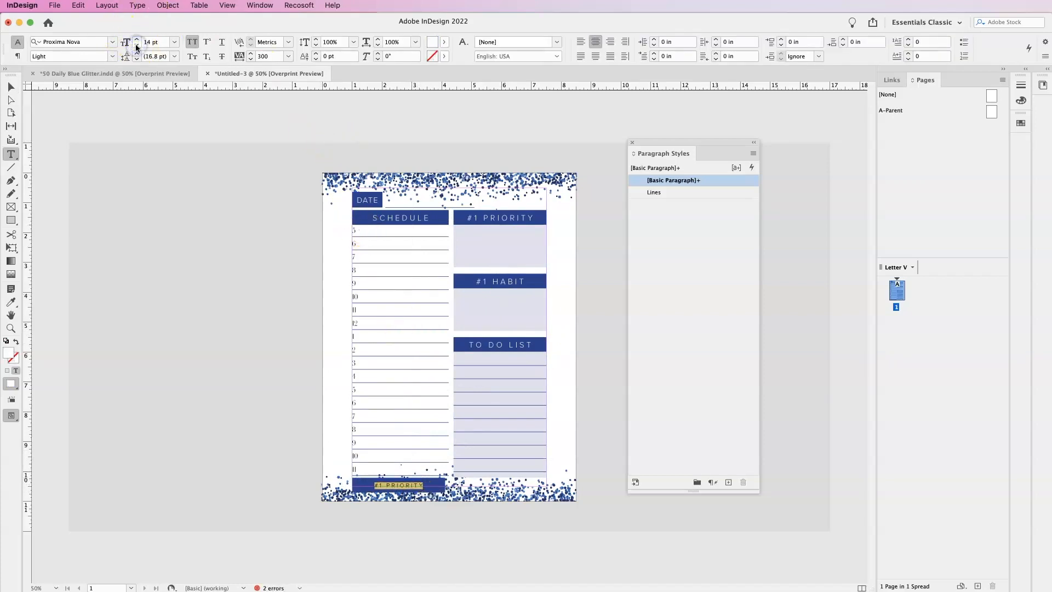
left_click(137, 49)
left_click(137, 48)
left_click(271, 56)
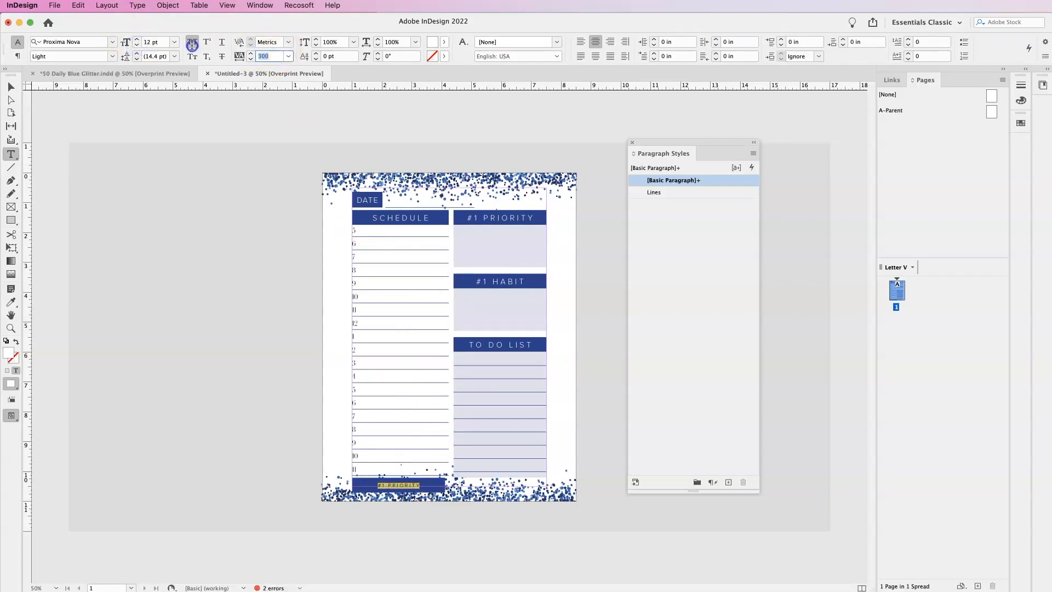
type("10")
key("Return")
Replace the copied bar's text with "DO GOOD AND GOOD WILL COME TO YOU", breaking the line after "AND".
left_click(412, 500)
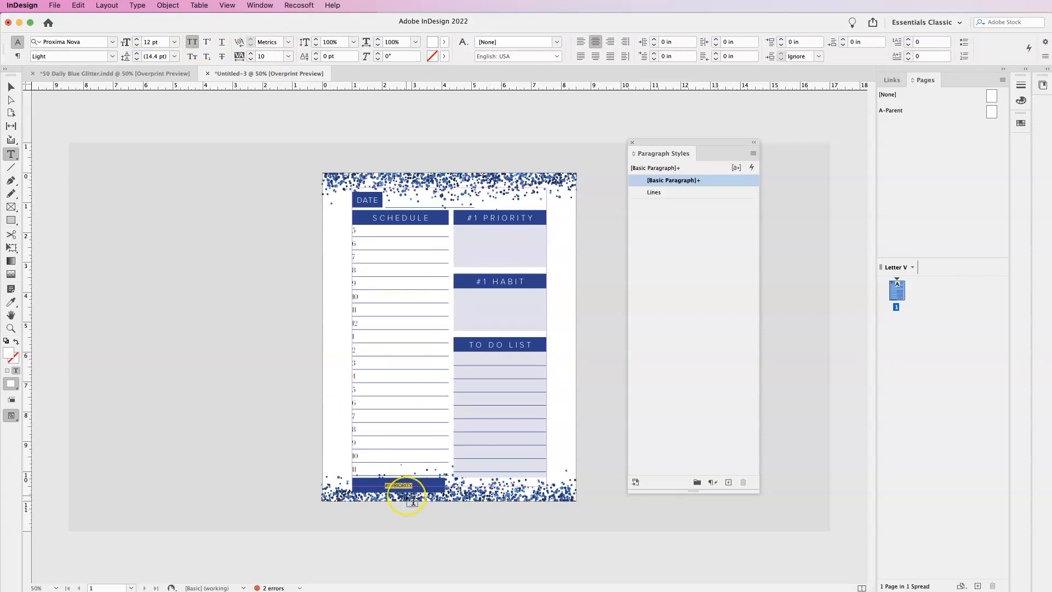
type("DO GOOD")
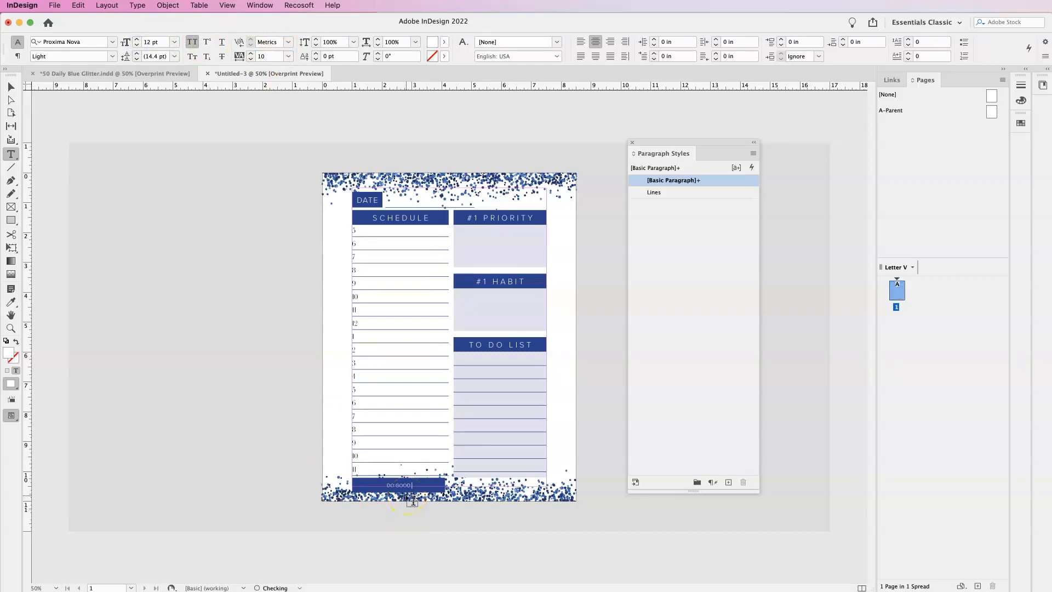
type(" AND GOOD WILL COME TO YOU")
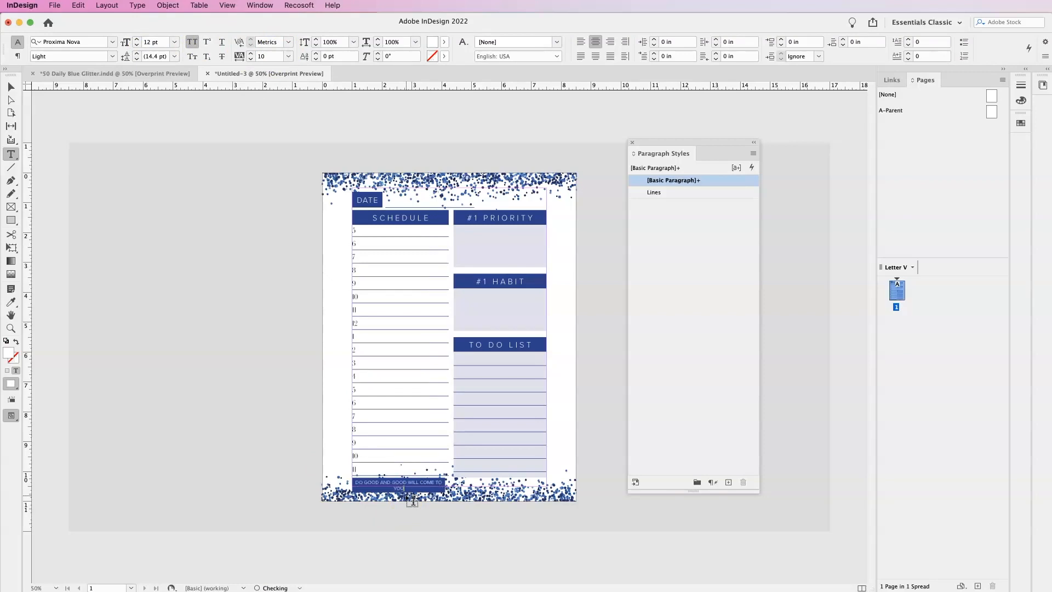
left_click(399, 491)
left_click(396, 483)
key("shift+Return")
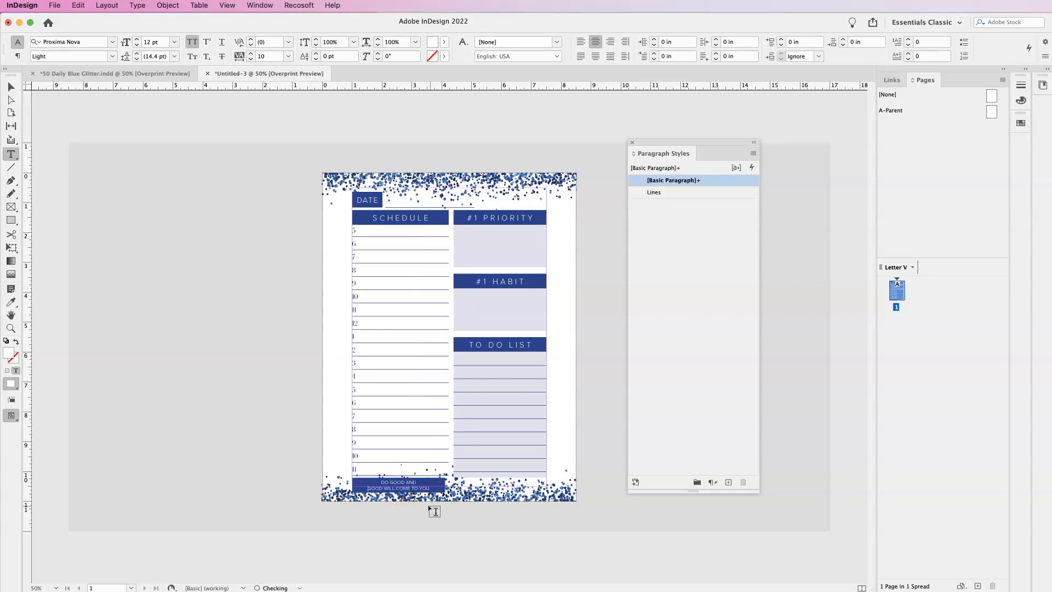
Nudge the quote bar up slightly to a Y position of 10.1544 in, keeping it beneath the schedule, and deselect it.
key("Escape")
left_click(251, 427)
left_click(423, 483)
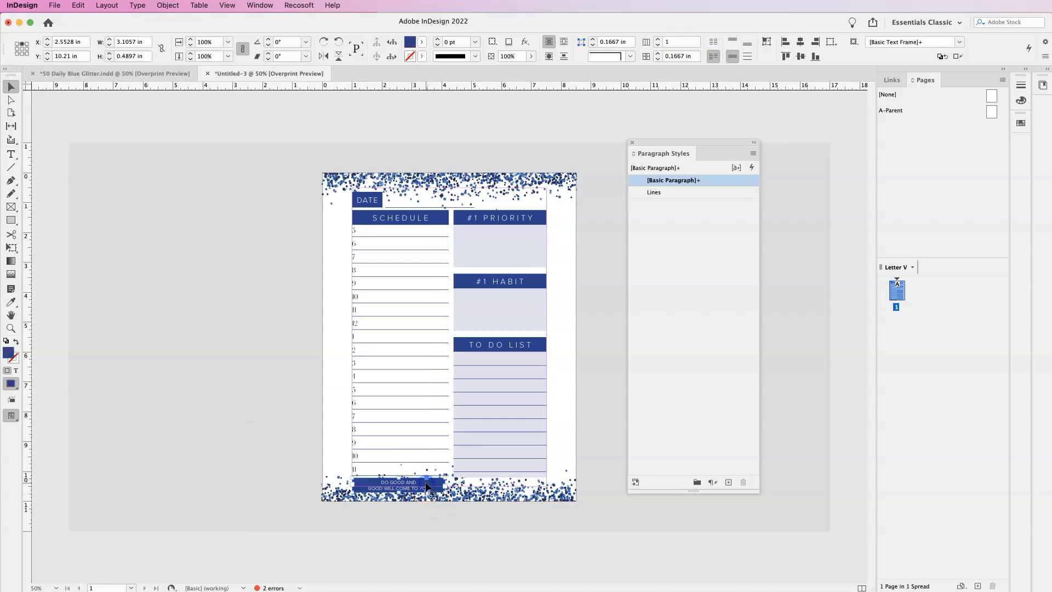
key("Up")
key("Up")
key("Up")
key("Up")
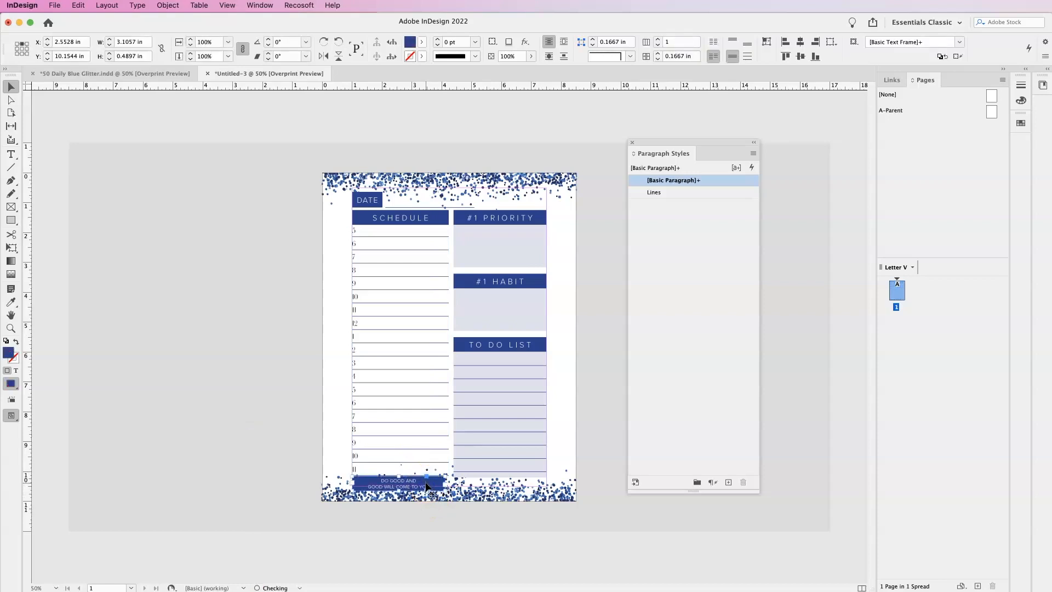
left_click(168, 408)
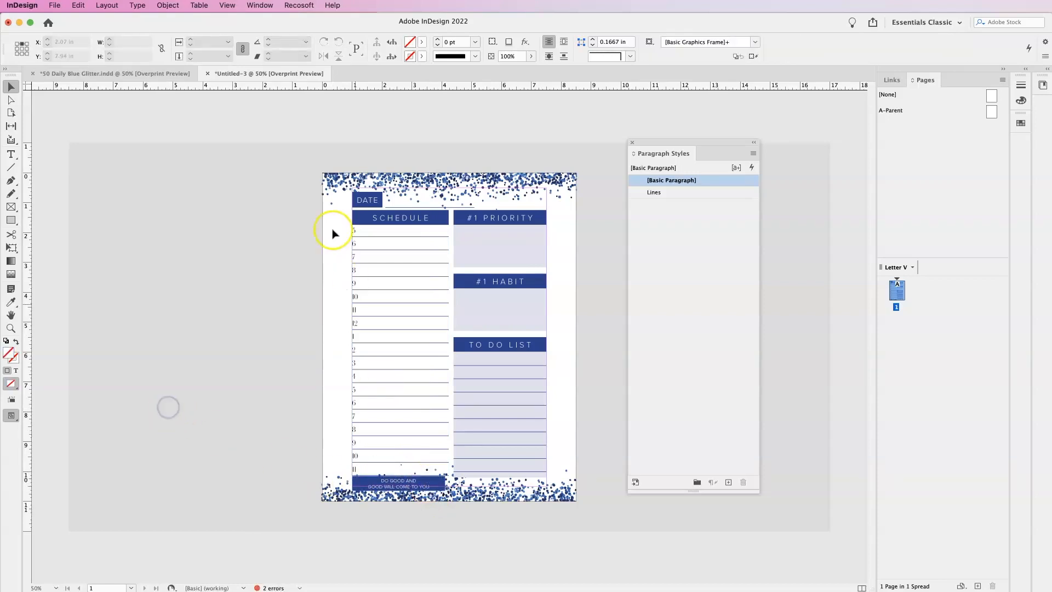